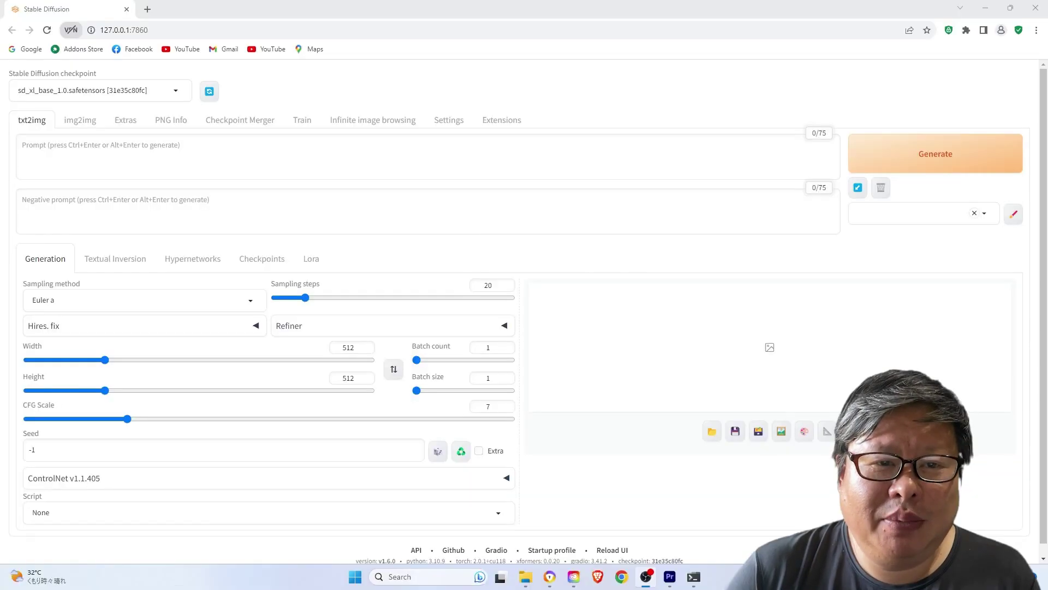
Show the installed extensions, then the list of extensions available to install
left_click(501, 120)
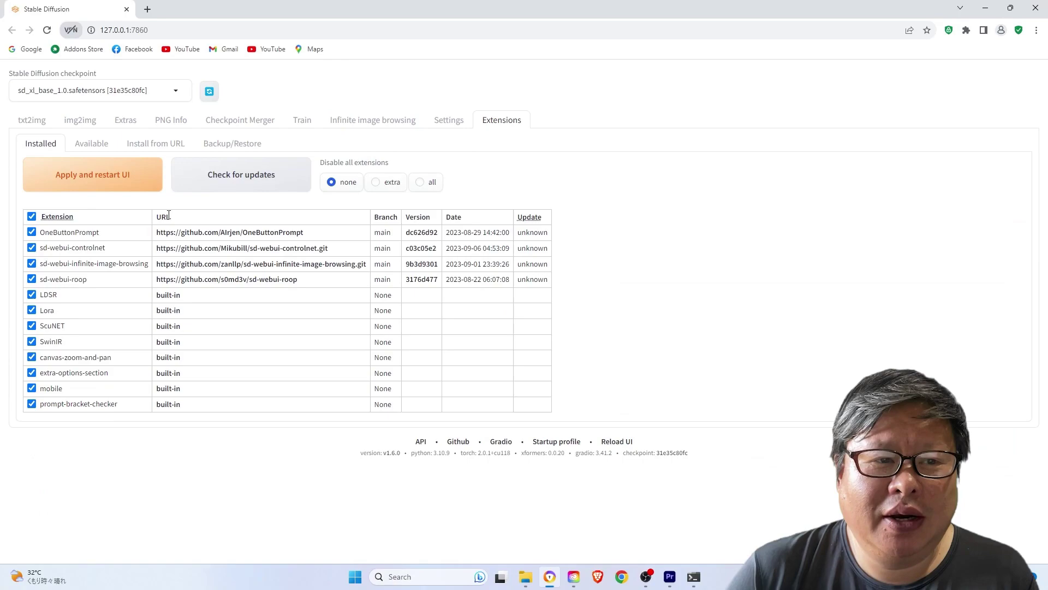
left_click(91, 143)
left_click(93, 168)
scroll(416, 371, "down", 10)
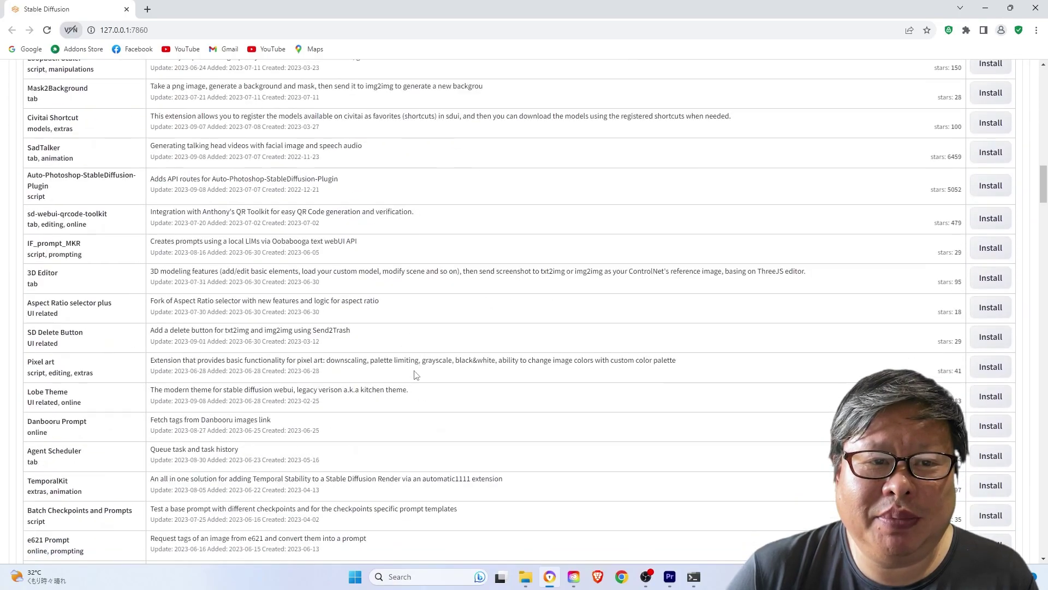
scroll(416, 370, "up", 10)
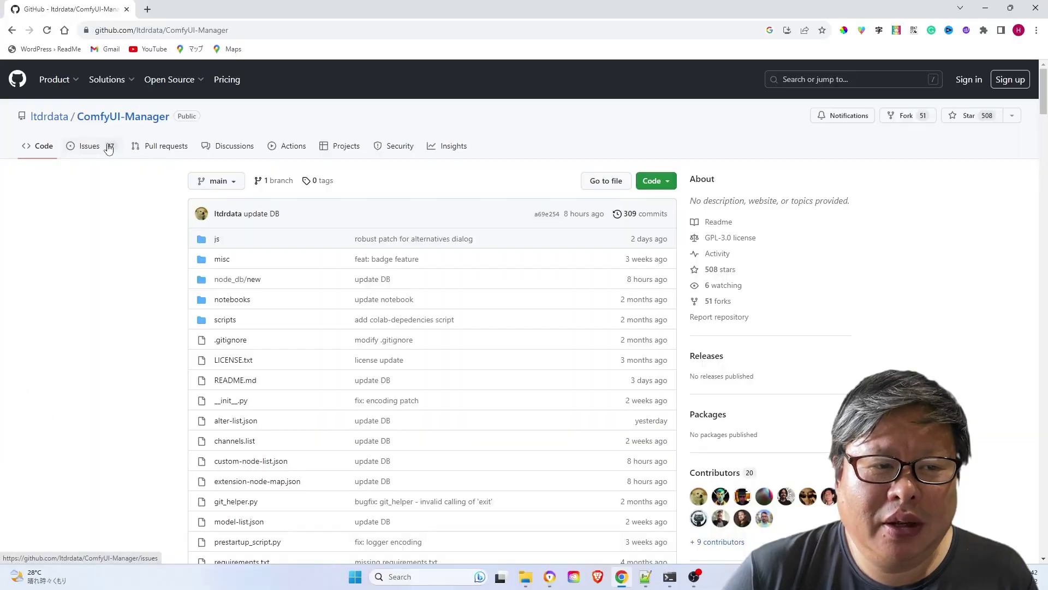
Highlight the ComfyUI-Manager 'git clone' command in the README and open the AI folder
left_click(238, 29)
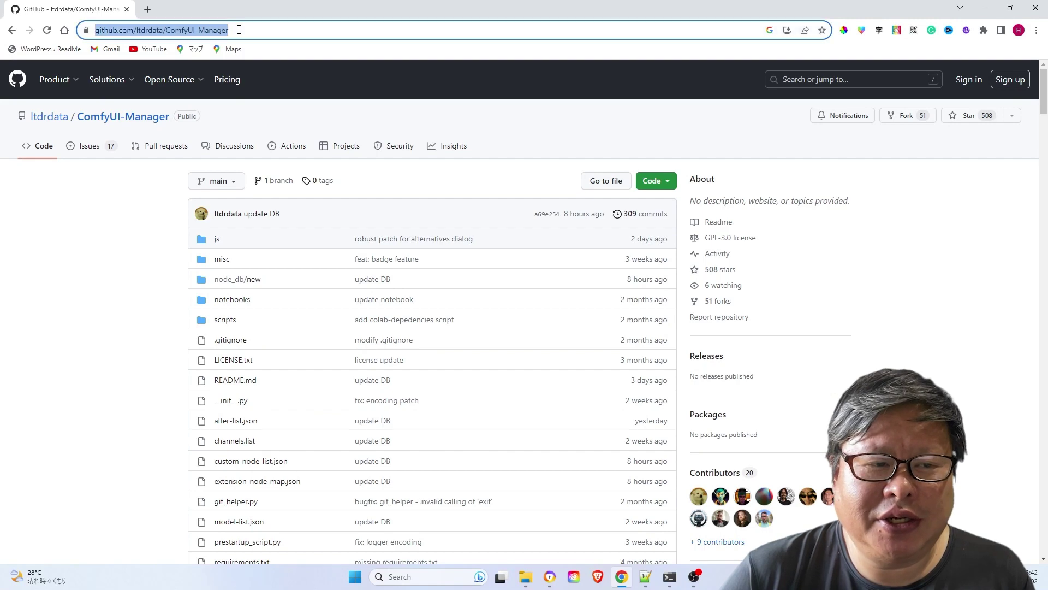
scroll(328, 328, "down", 5)
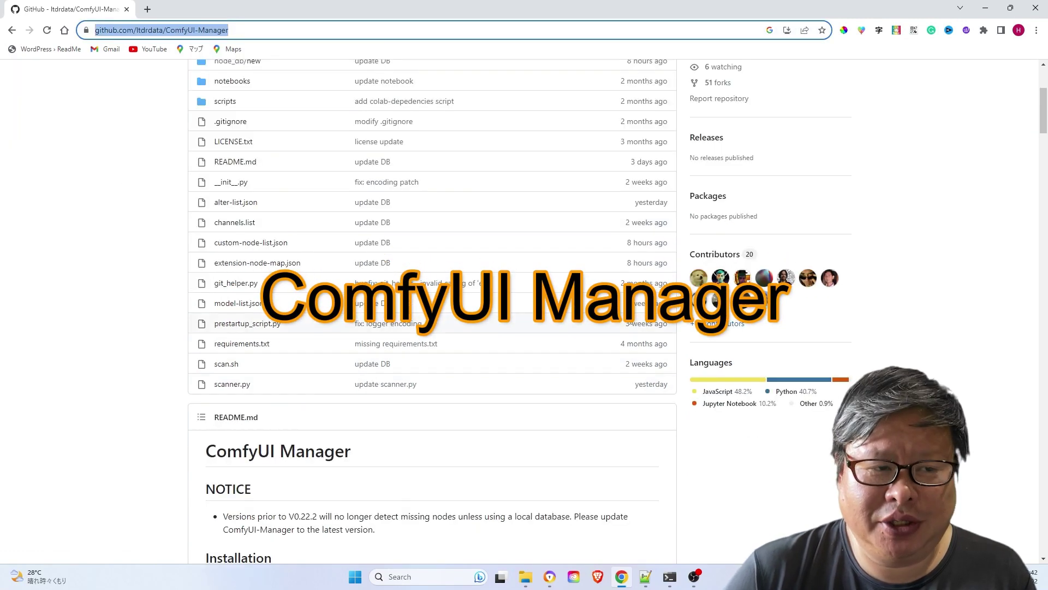
scroll(329, 328, "down", 5)
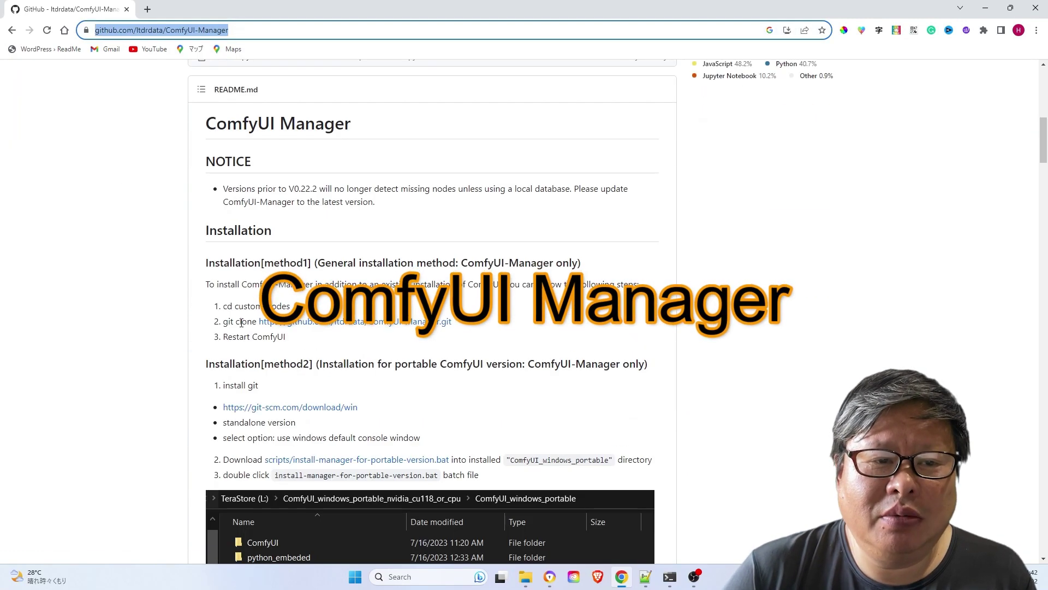
left_click_drag(223, 321, 365, 323)
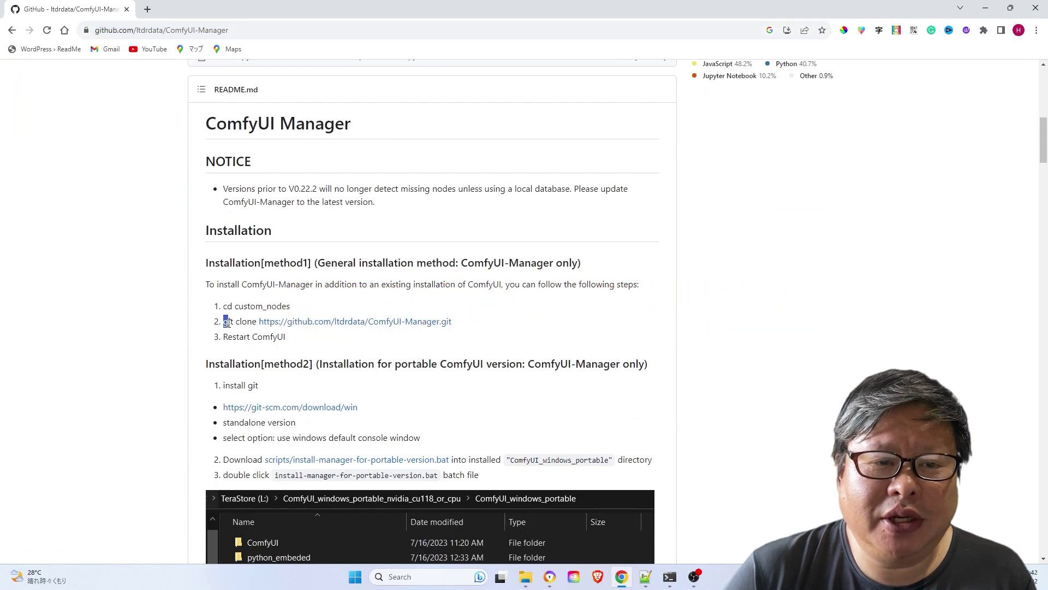
left_click_drag(457, 326, 457, 326)
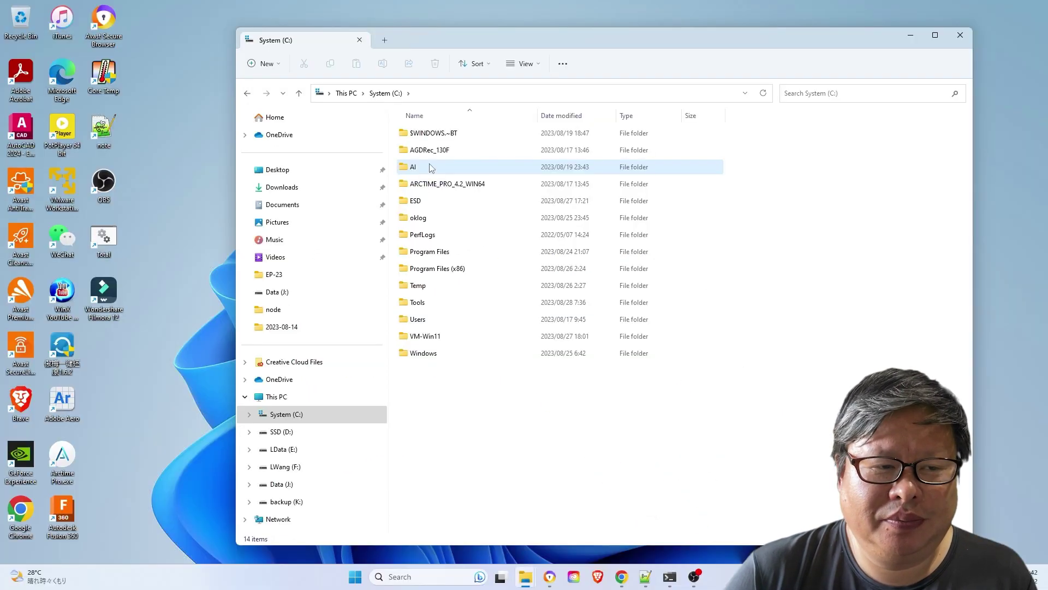
double_click(409, 167)
Go to the ComfyUI\custom_nodes folder in File Explorer
left_click(450, 154)
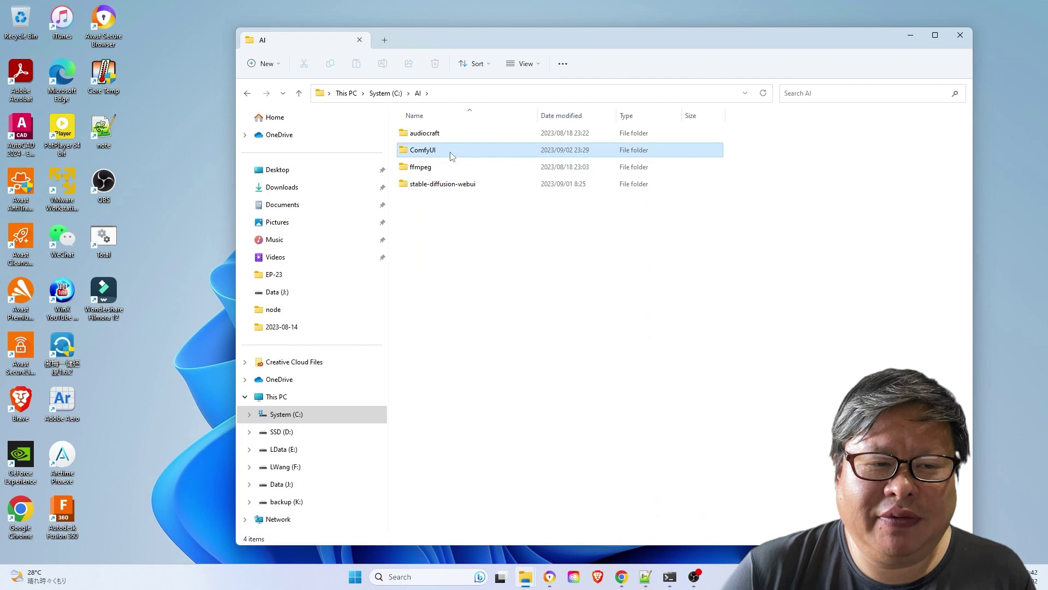
double_click(450, 154)
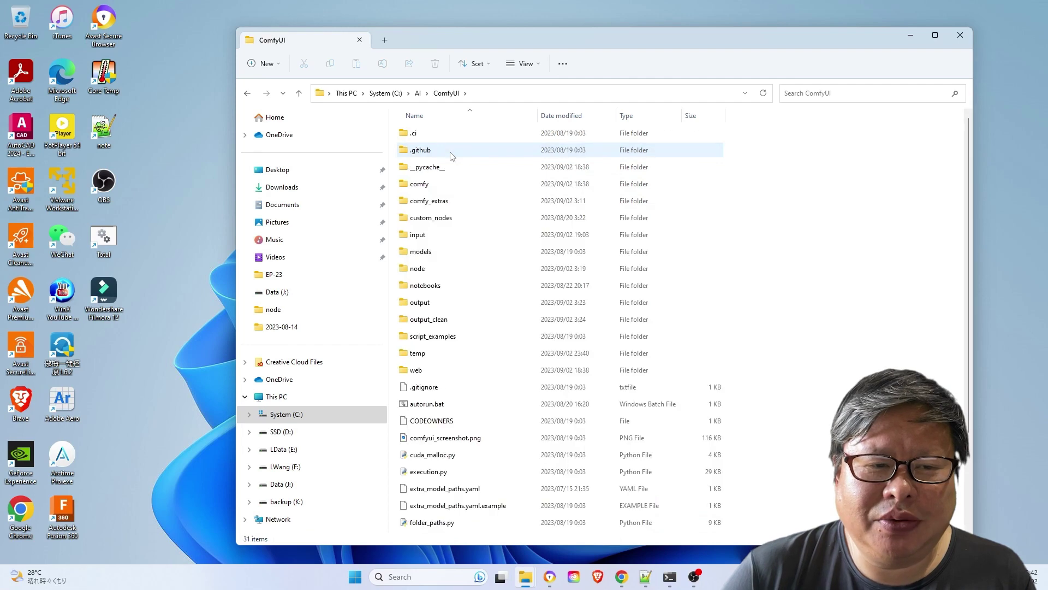
double_click(451, 222)
mouse_move(622, 578)
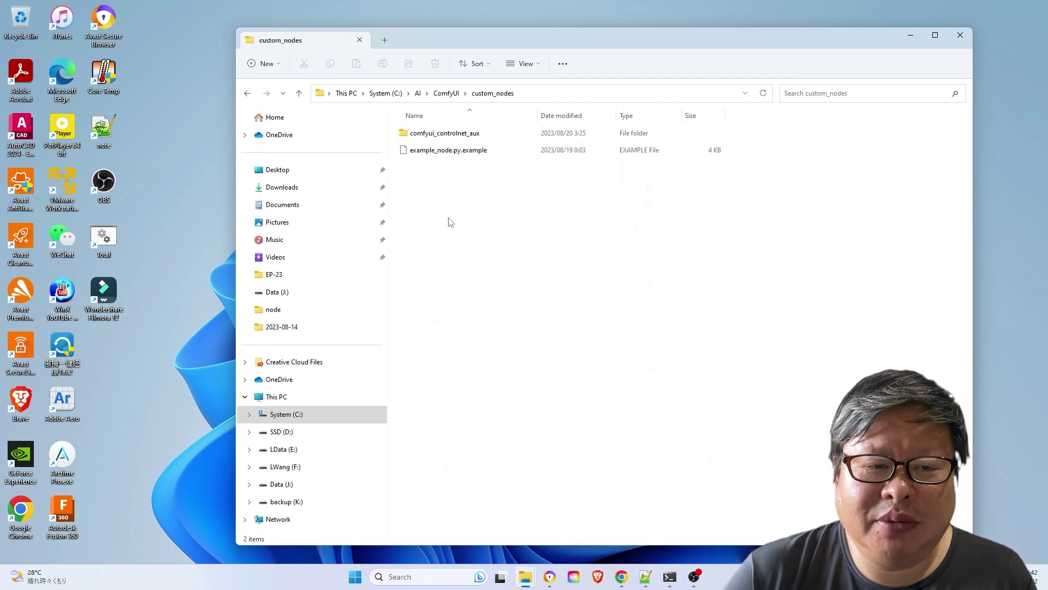
Run the pasted ComfyUI-Manager git clone from a command prompt in custom_nodes
left_click(535, 93)
type("cmd")
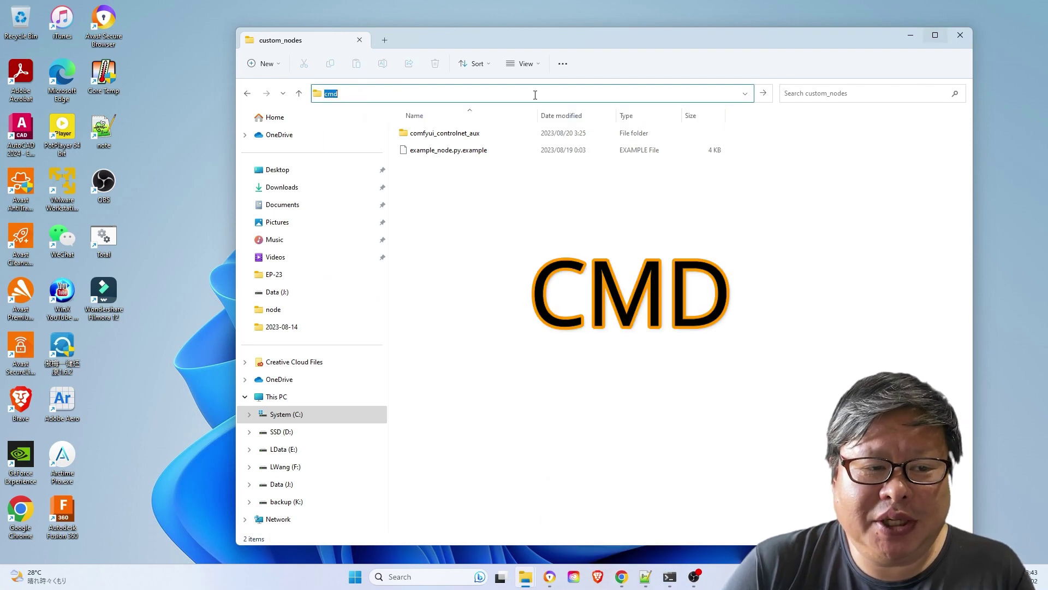
key("Return")
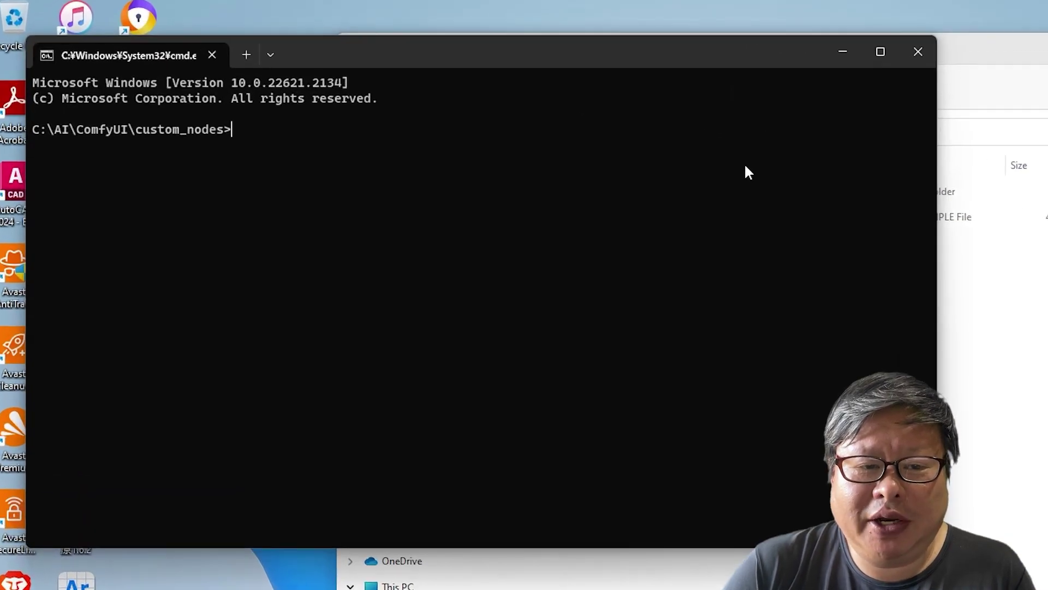
type("git clone https://github.com/ltdrdata/ComfyUI-Manager.git")
key("Return")
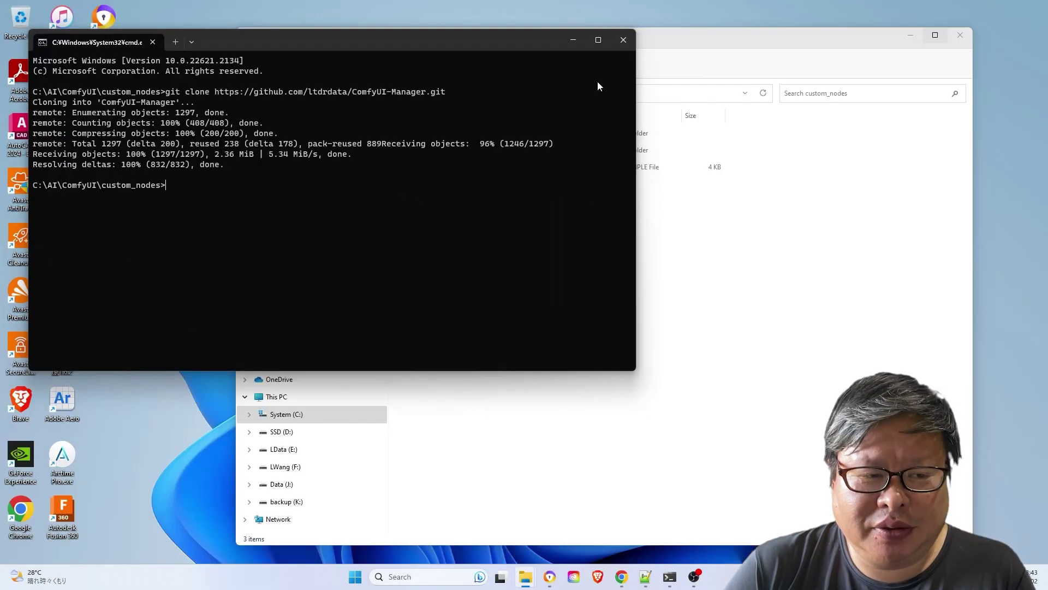
left_click(624, 39)
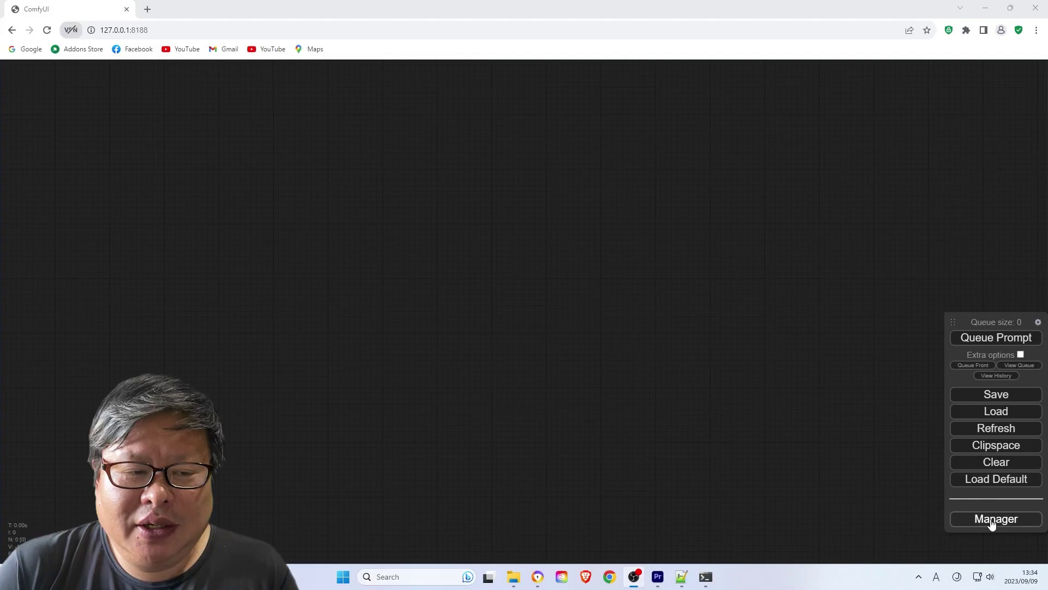
Open Manager's Install Custom Nodes list and search it for 'was'
left_click(995, 521)
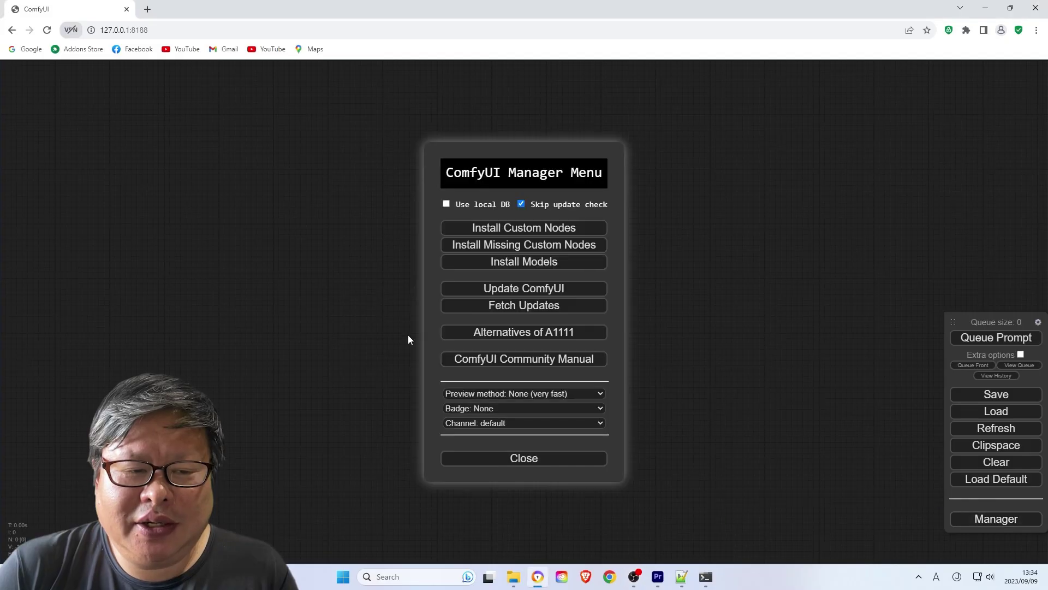
left_click(519, 231)
scroll(272, 237, "down", 5)
scroll(272, 236, "down", 5)
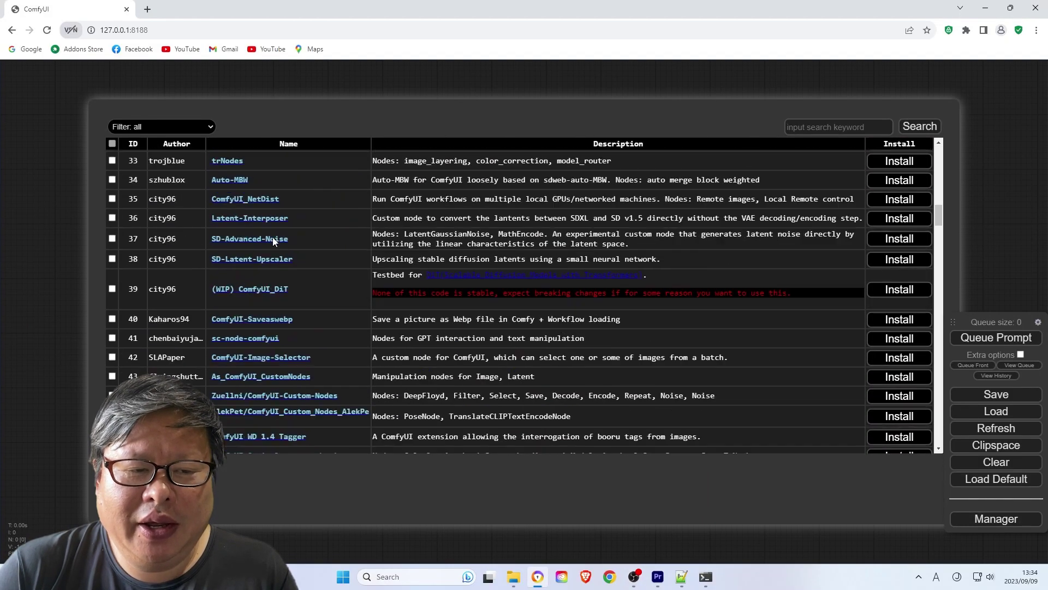
scroll(287, 262, "down", 5)
scroll(307, 288, "down", 5)
scroll(307, 289, "down", 5)
scroll(307, 287, "down", 5)
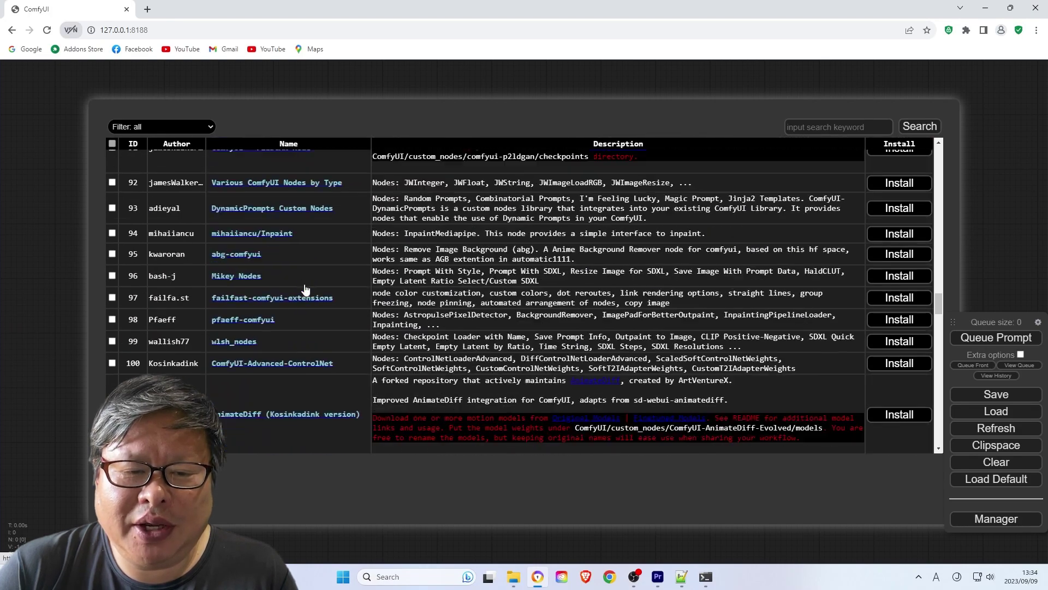
scroll(307, 281, "down", 5)
scroll(307, 280, "down", 4)
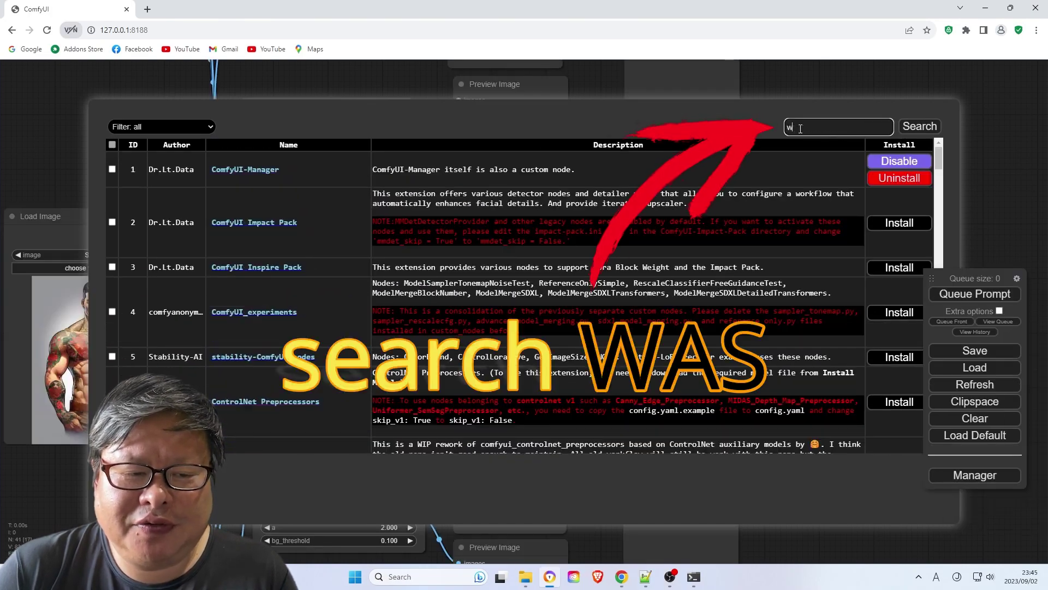
key("Return")
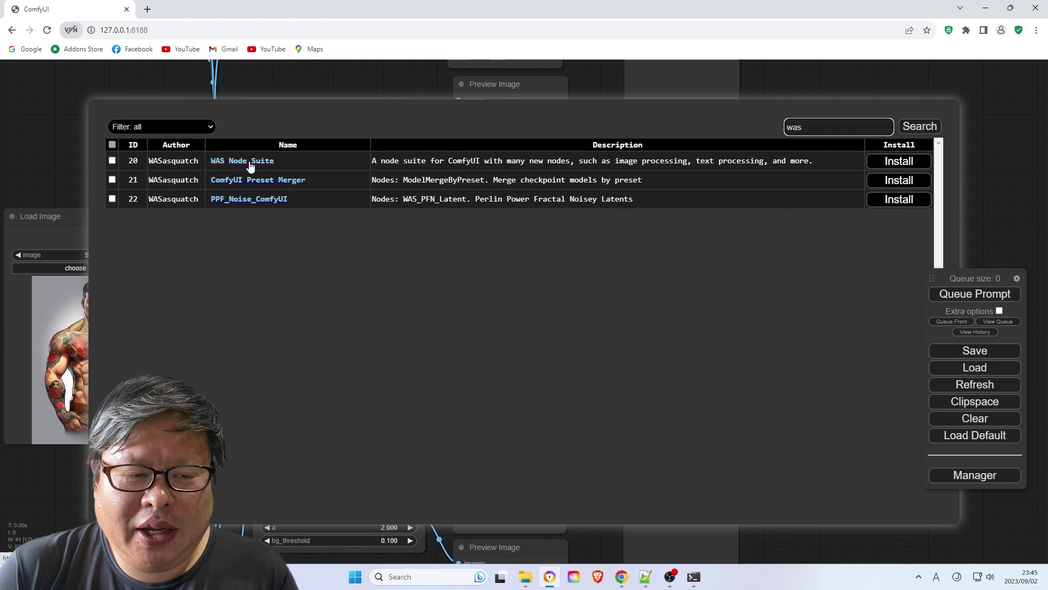
Open the WAS Node Suite GitHub page and expand its Current Nodes list
left_click(250, 162)
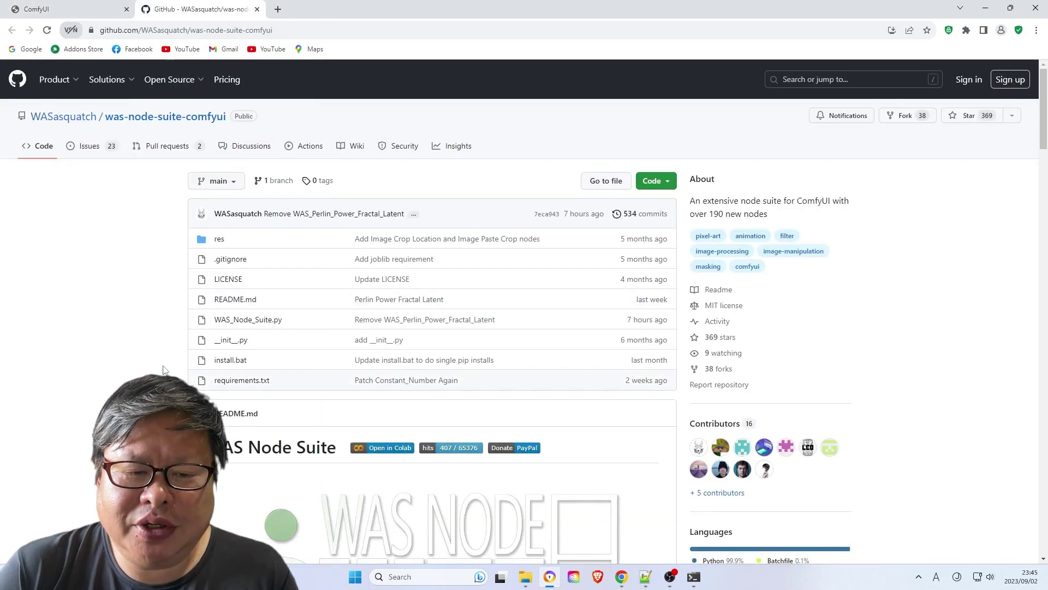
scroll(371, 324, "down", 5)
scroll(449, 395, "down", 5)
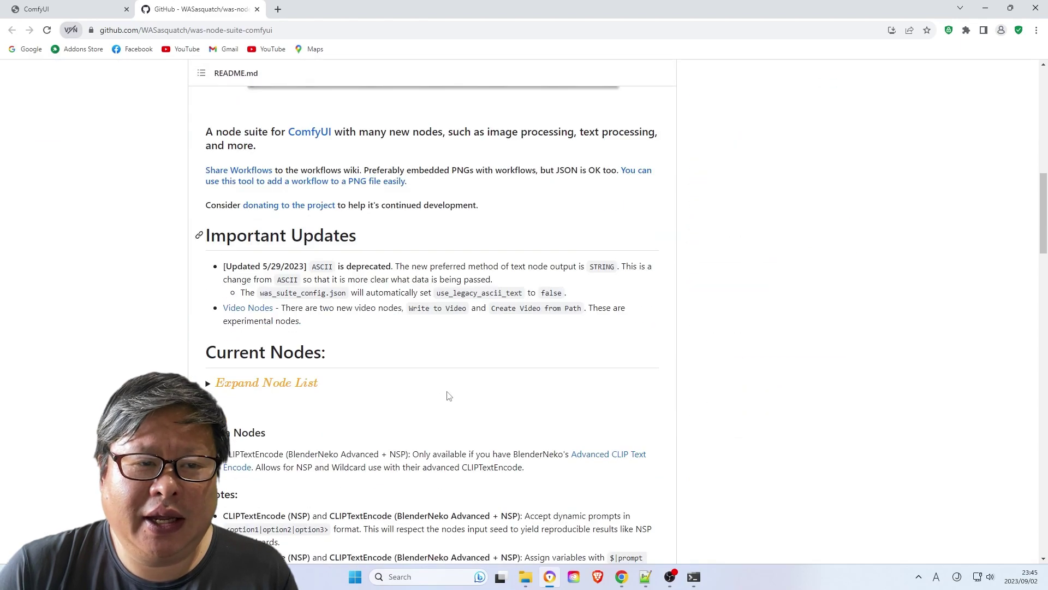
left_click(220, 385)
scroll(244, 398, "down", 4)
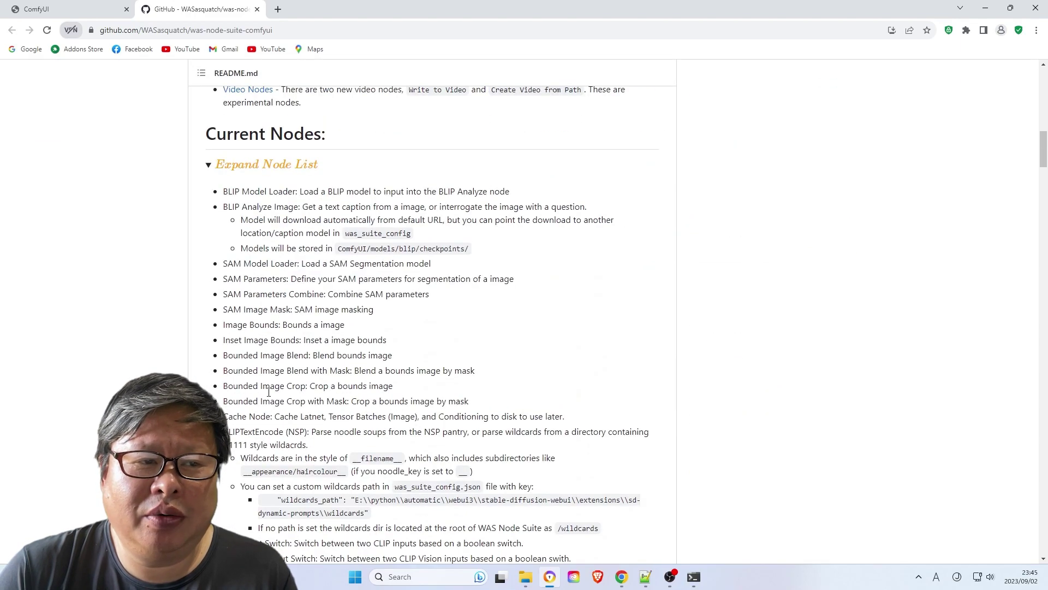
scroll(244, 398, "down", 3)
scroll(245, 397, "down", 2)
scroll(244, 397, "down", 2)
Tick WAS Node Suite and install it through ComfyUI Manager
left_click(37, 9)
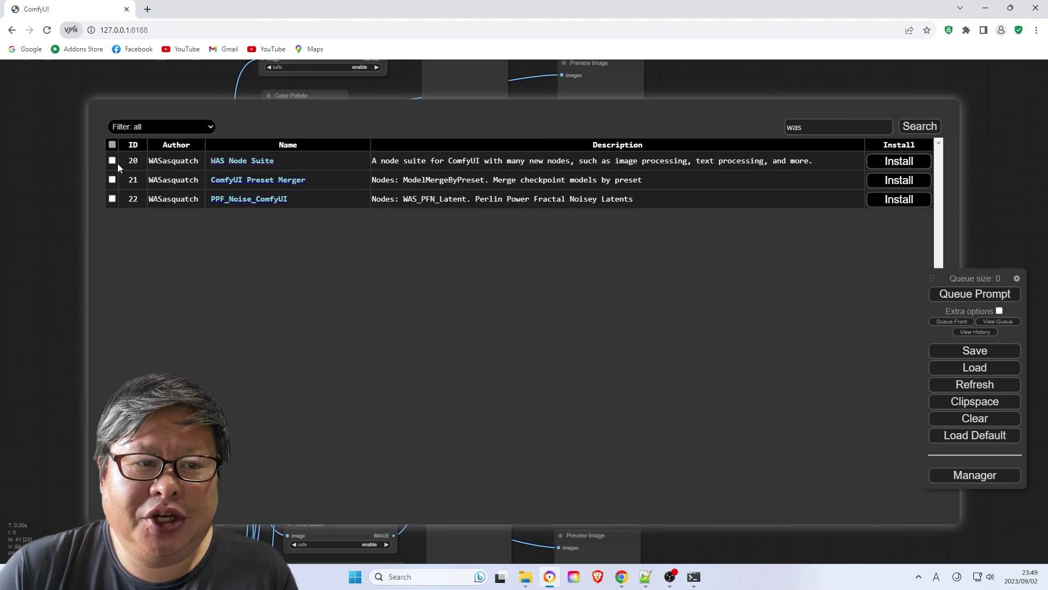
left_click(899, 161)
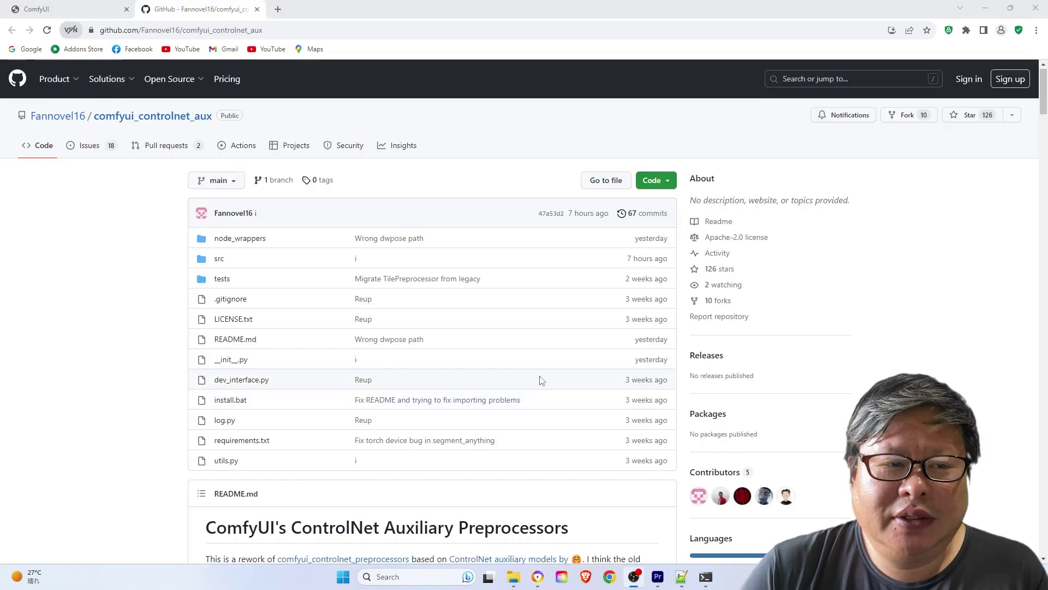
scroll(540, 380, "down", 10)
scroll(540, 380, "down", 10)
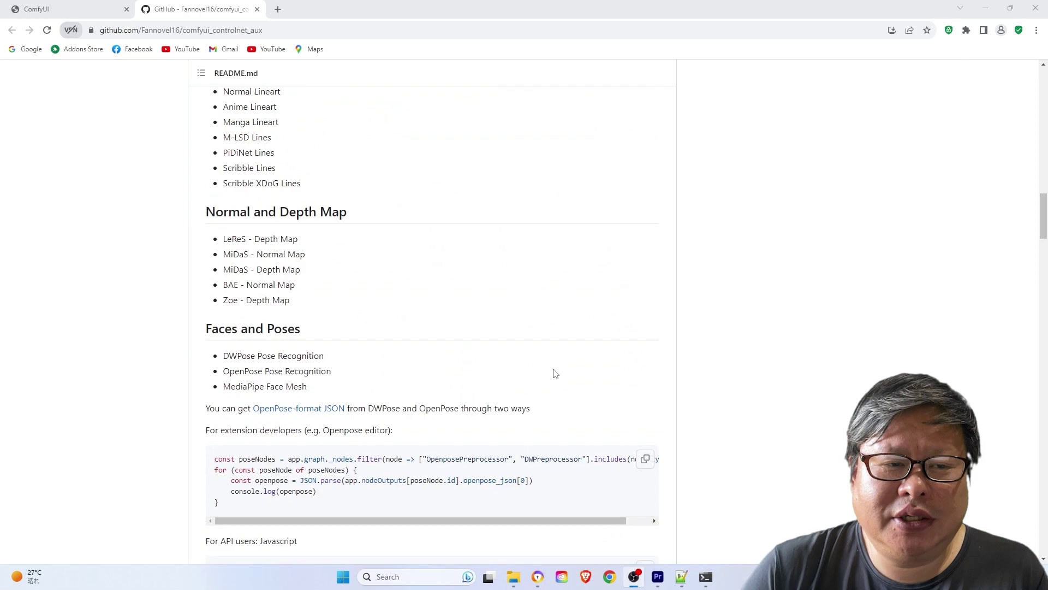
scroll(540, 380, "down", 10)
scroll(573, 385, "down", 8)
scroll(631, 401, "down", 8)
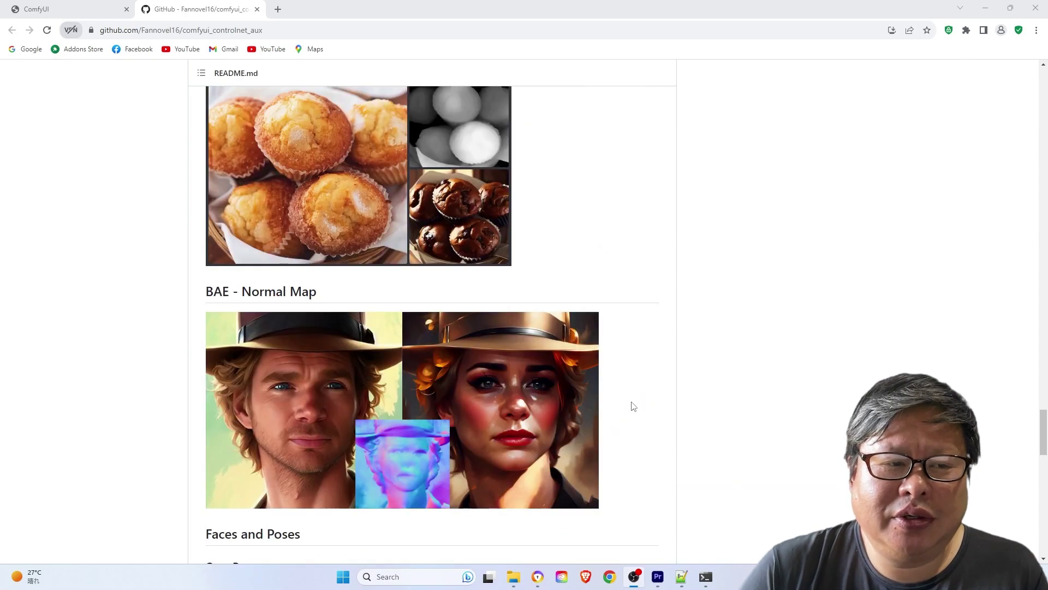
scroll(632, 401, "down", 8)
scroll(639, 409, "down", 5)
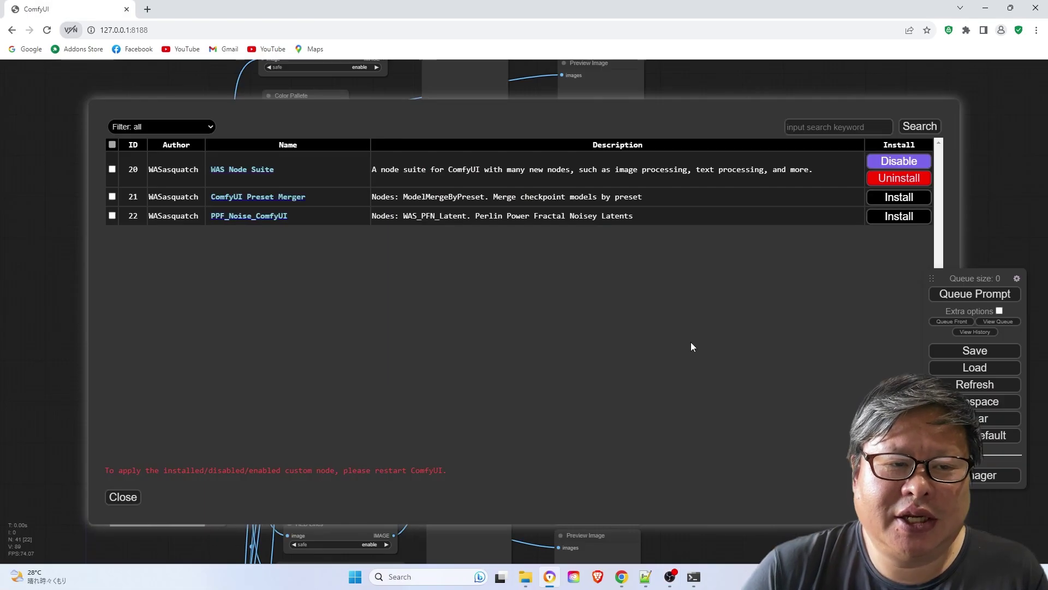
type("cont")
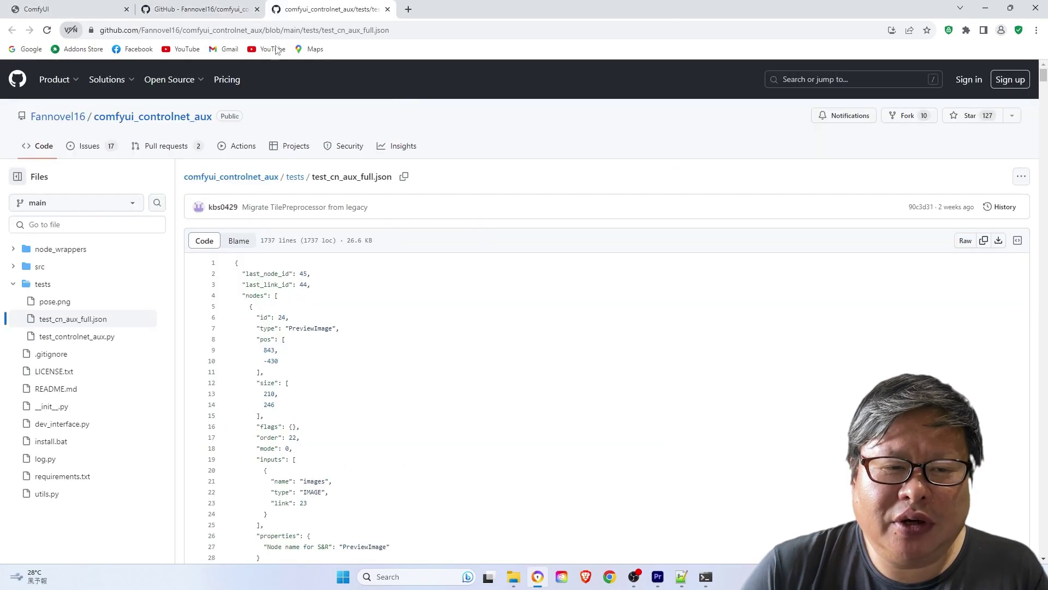
Download test_cn_aux_full.json as a raw file and open the downloaded file's options
left_click(999, 239)
left_click(116, 547)
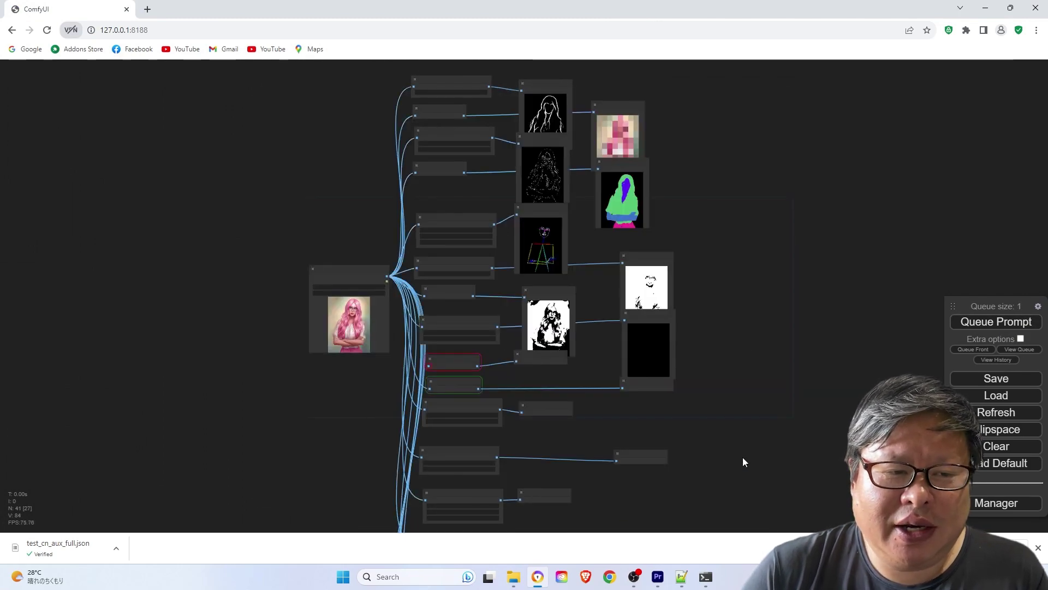
scroll(744, 457, "up", 3)
scroll(778, 434, "up", 3)
scroll(809, 421, "up", 3)
scroll(819, 369, "up", 2)
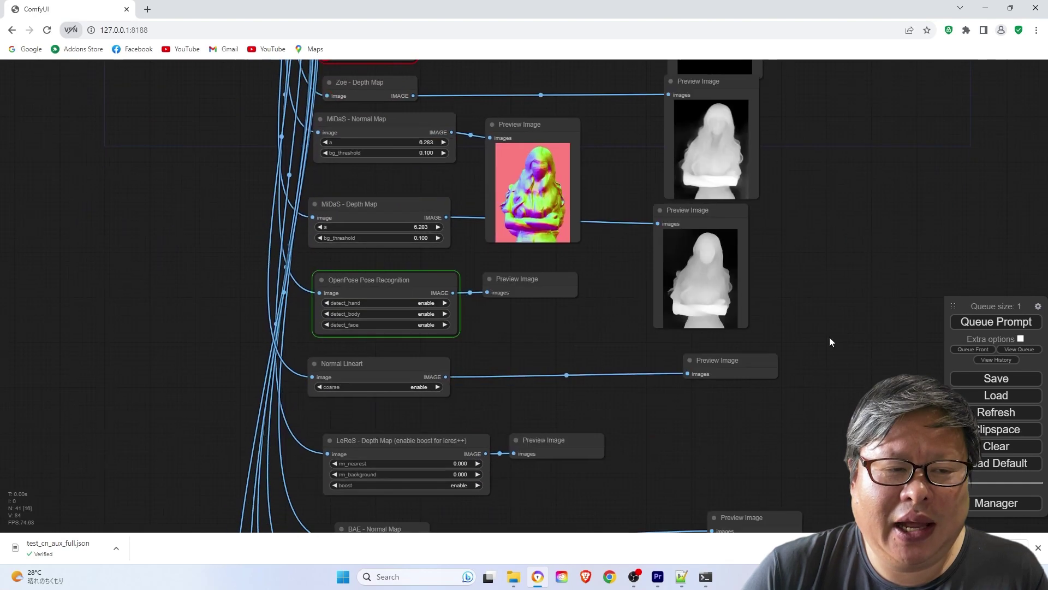
scroll(830, 336, "down", 3)
scroll(819, 369, "down", 3)
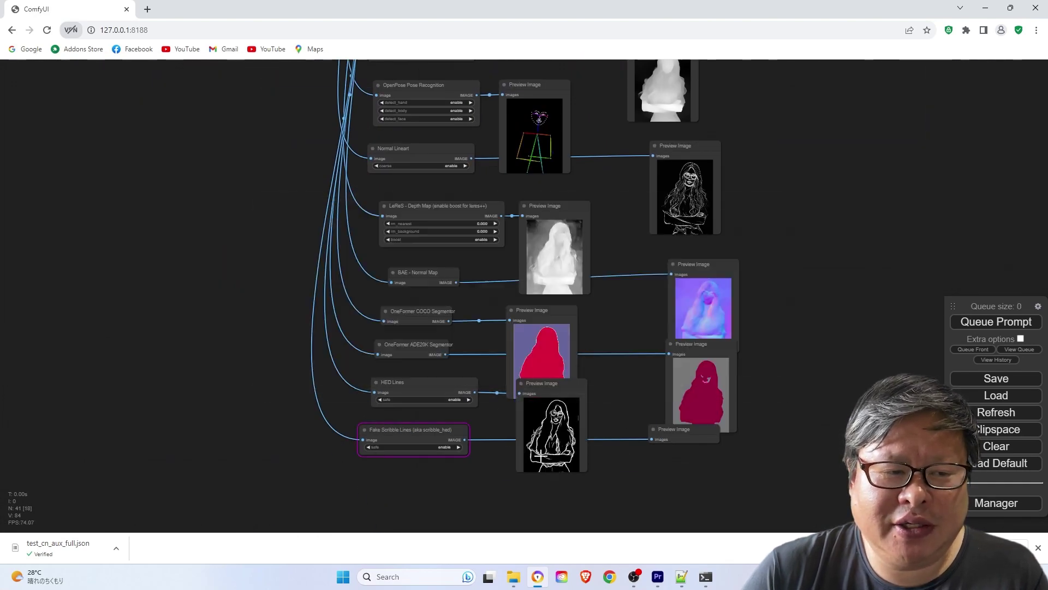
Switch to File Explorer and open custom_nodes to check the installed node packs
key("alt+Tab")
double_click(522, 228)
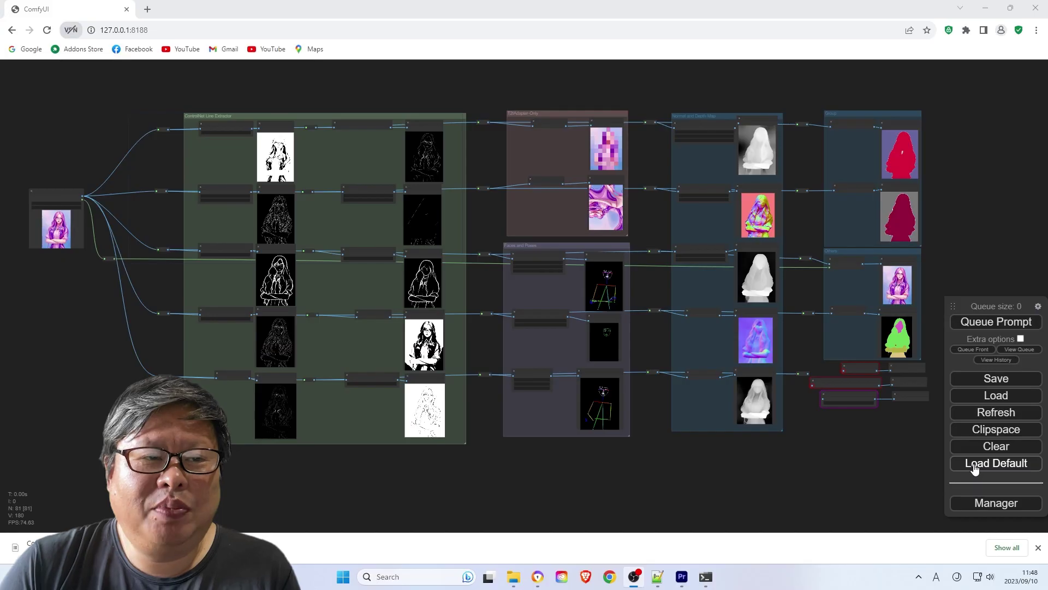
Replace the current workflow with the default graph and bring its nodes into view
left_click(997, 462)
left_click(578, 93)
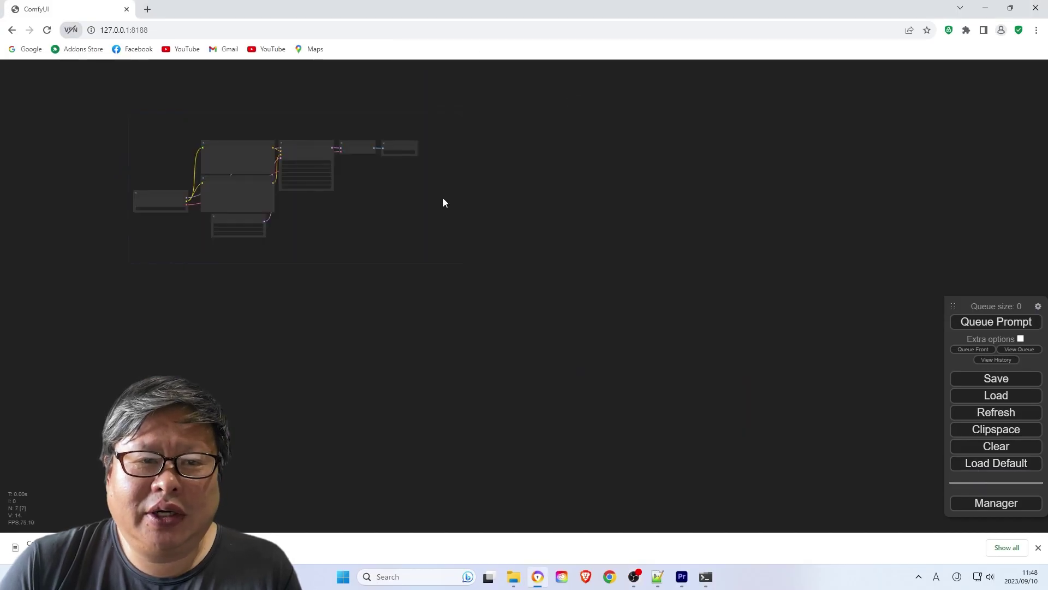
scroll(173, 112, "up", 5)
left_click_drag(180, 179, 275, 220)
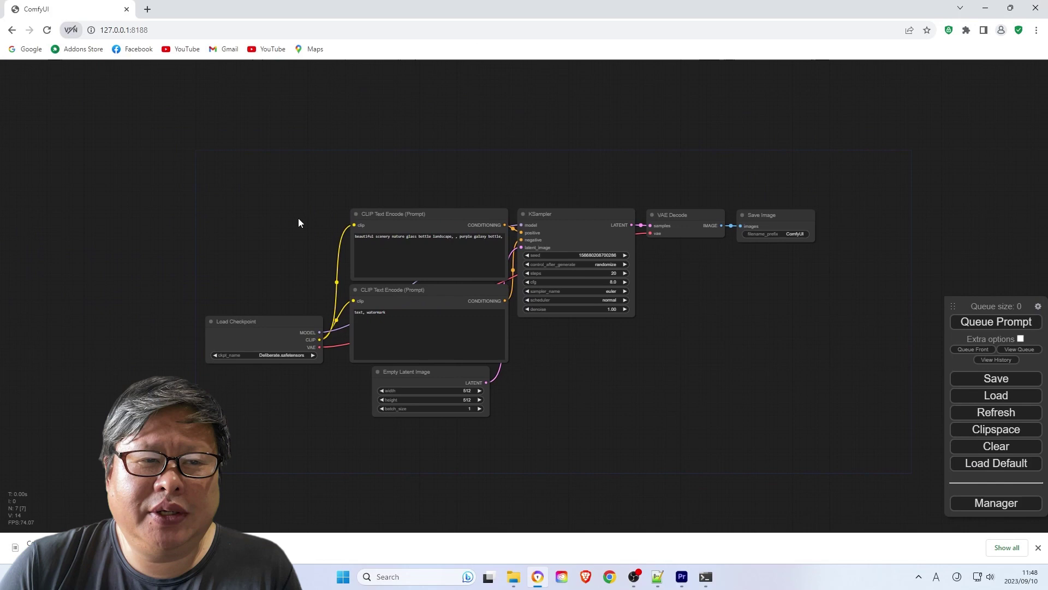
scroll(297, 221, "up", 1)
scroll(299, 222, "up", 1)
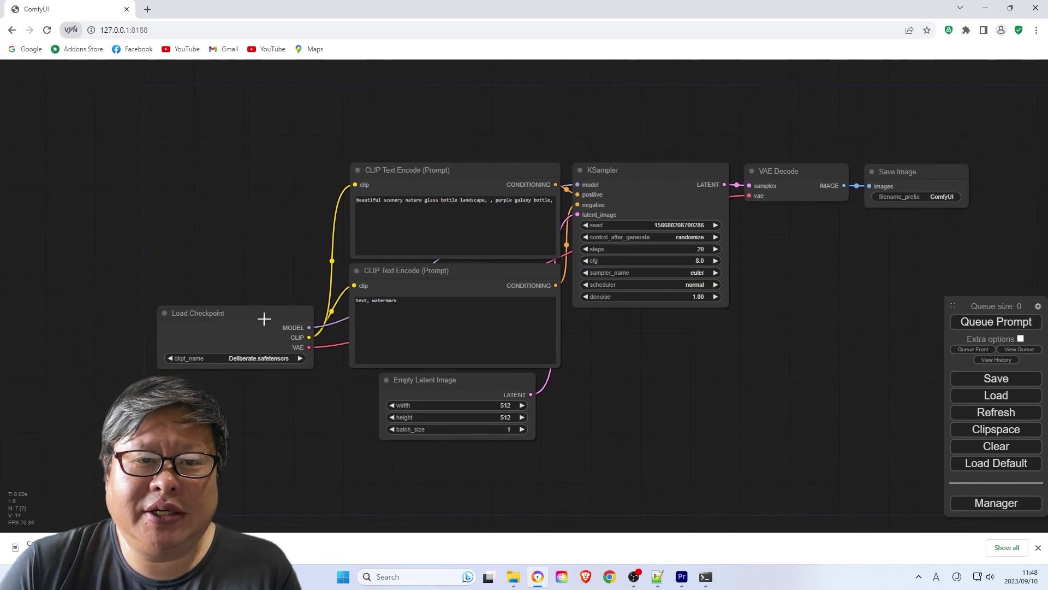
Retitle the Load Checkpoint node to 'Load Model'
left_click(459, 275)
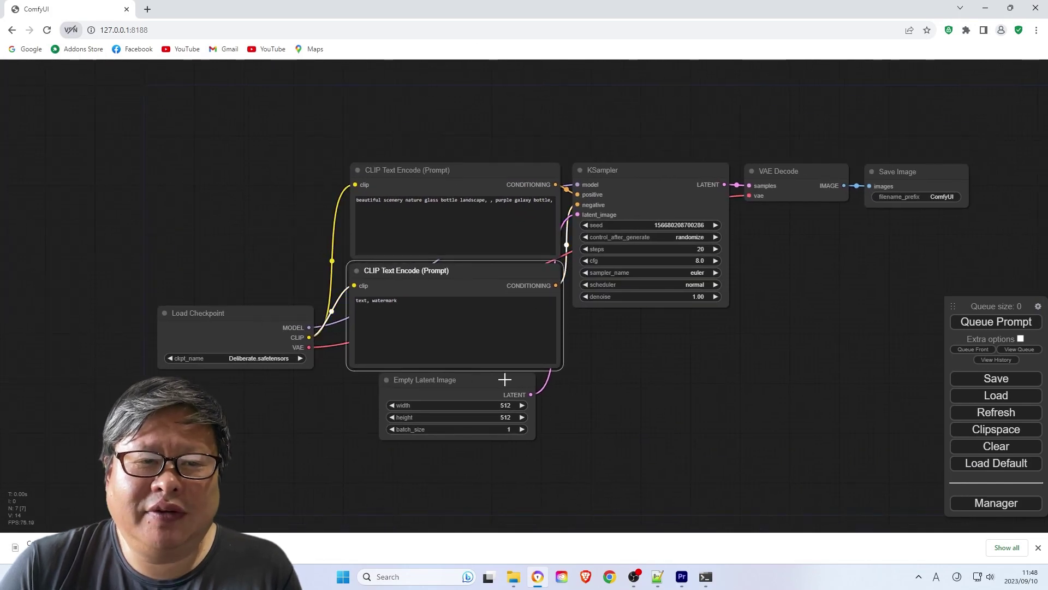
right_click(243, 315)
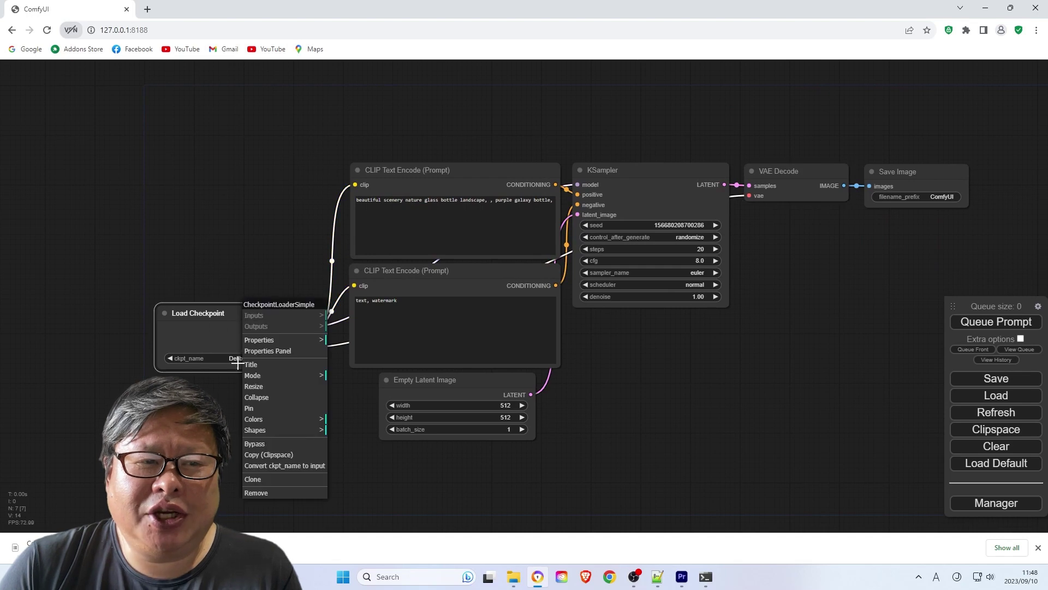
left_click(266, 365)
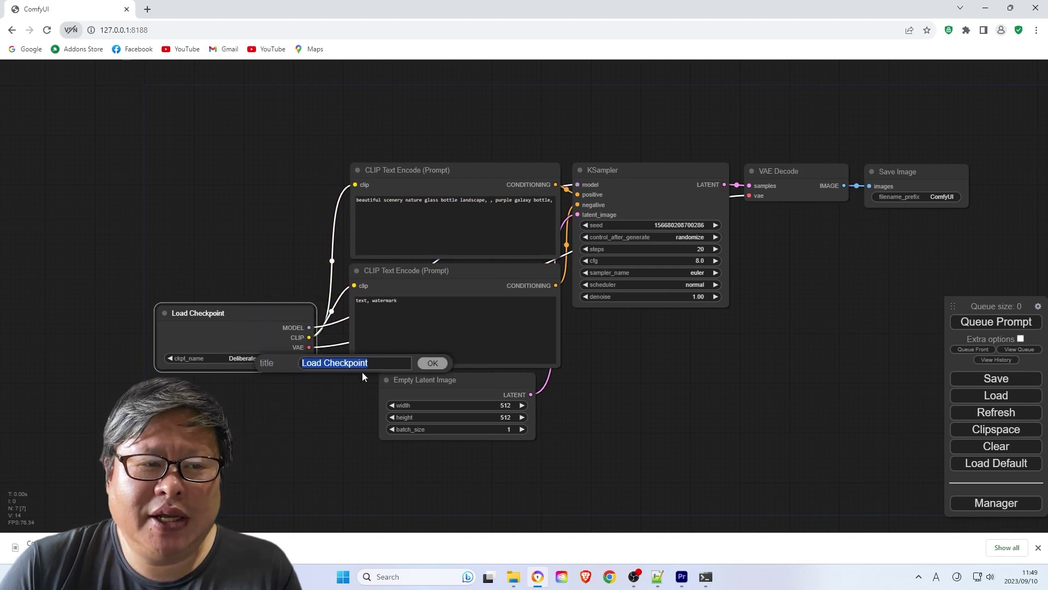
type("Load")
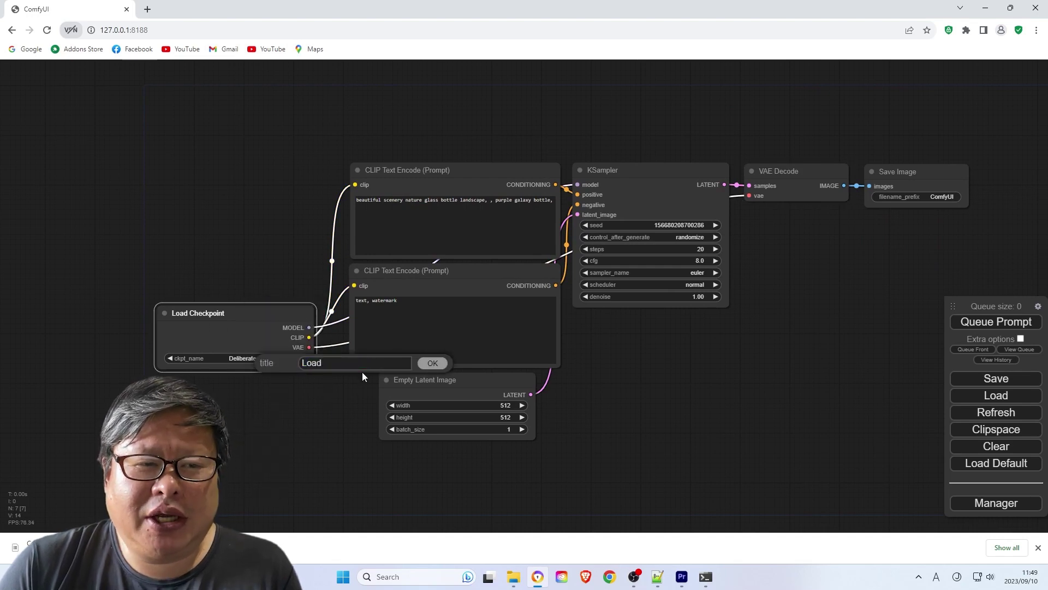
type(" Model")
key("Return")
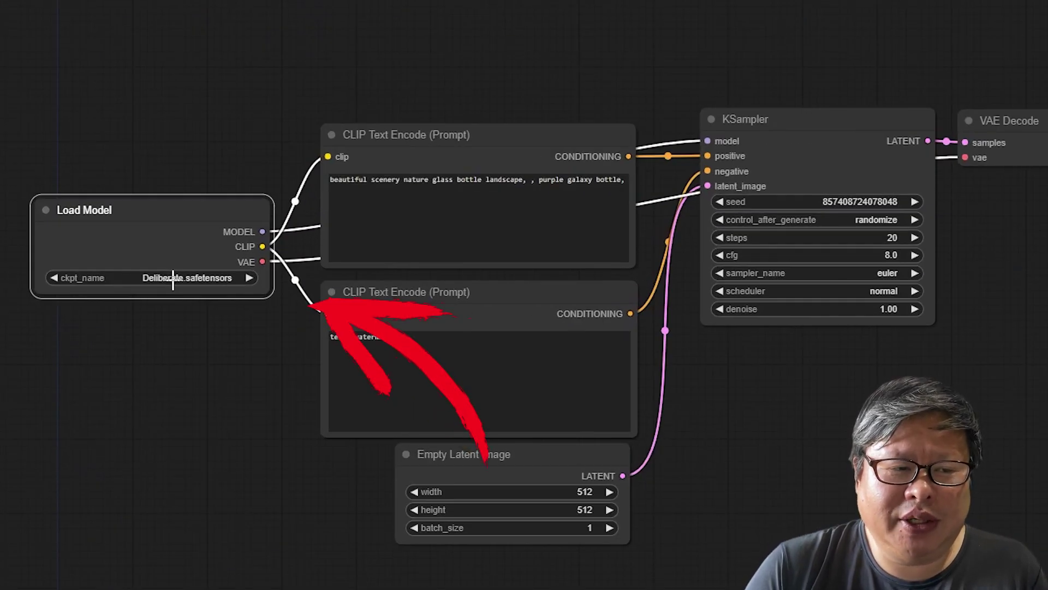
Load the sd_xl_base_1.0 checkpoint and move the Load Model node up-left
left_click(172, 278)
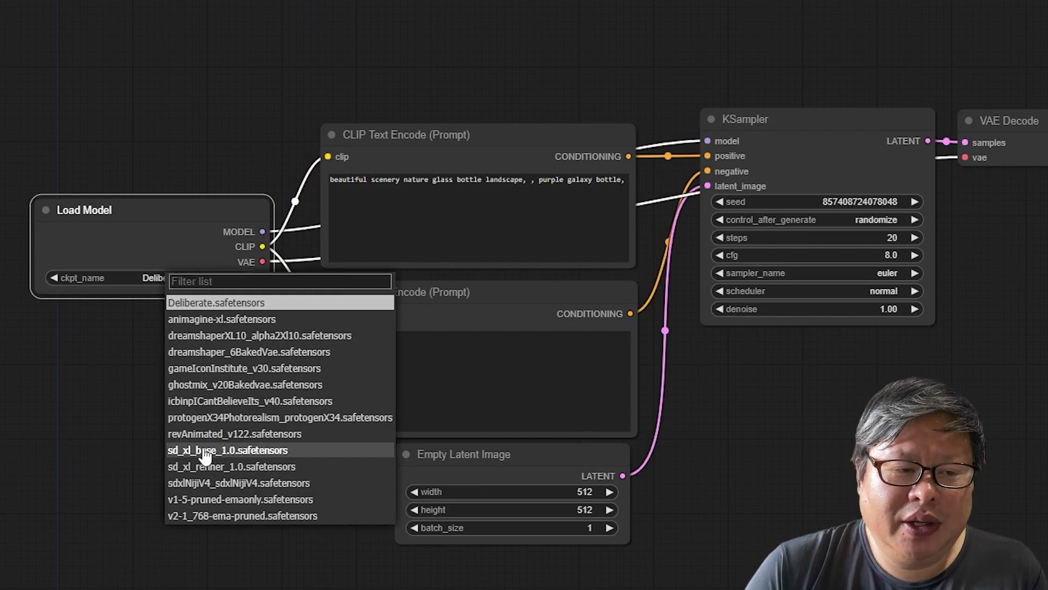
left_click(205, 450)
left_click_drag(186, 214, 165, 93)
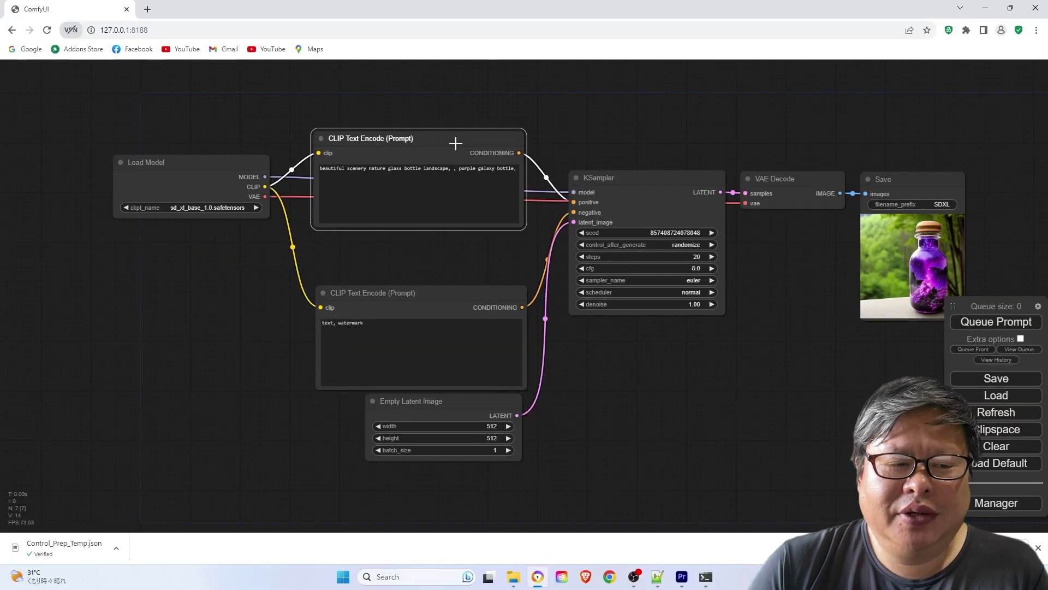
Replace the top prompt with a new CLIP-linked prompt node feeding KSampler's positive input
key("Delete")
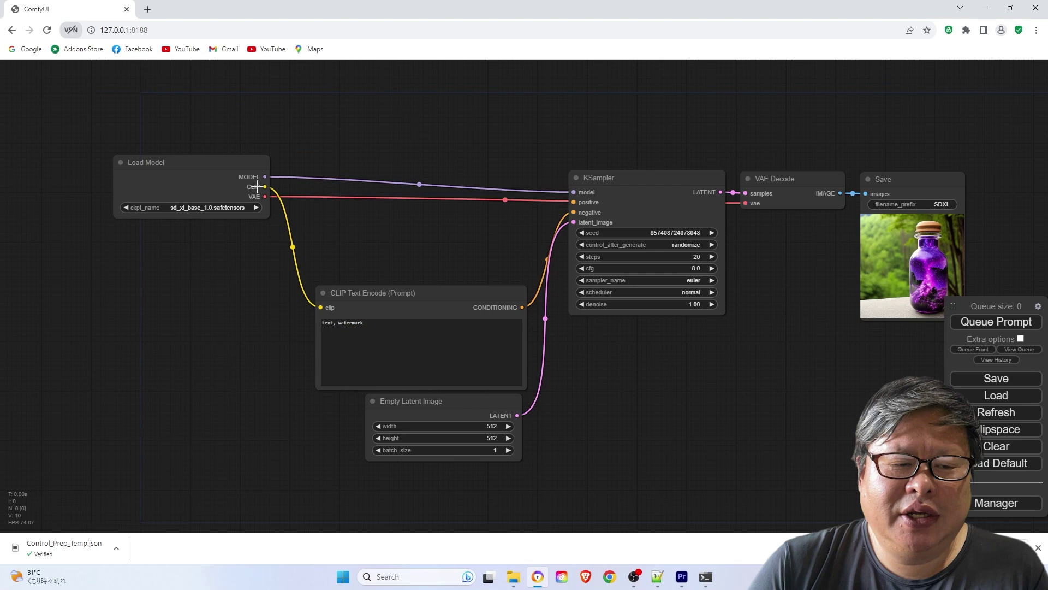
left_click_drag(266, 187, 372, 191)
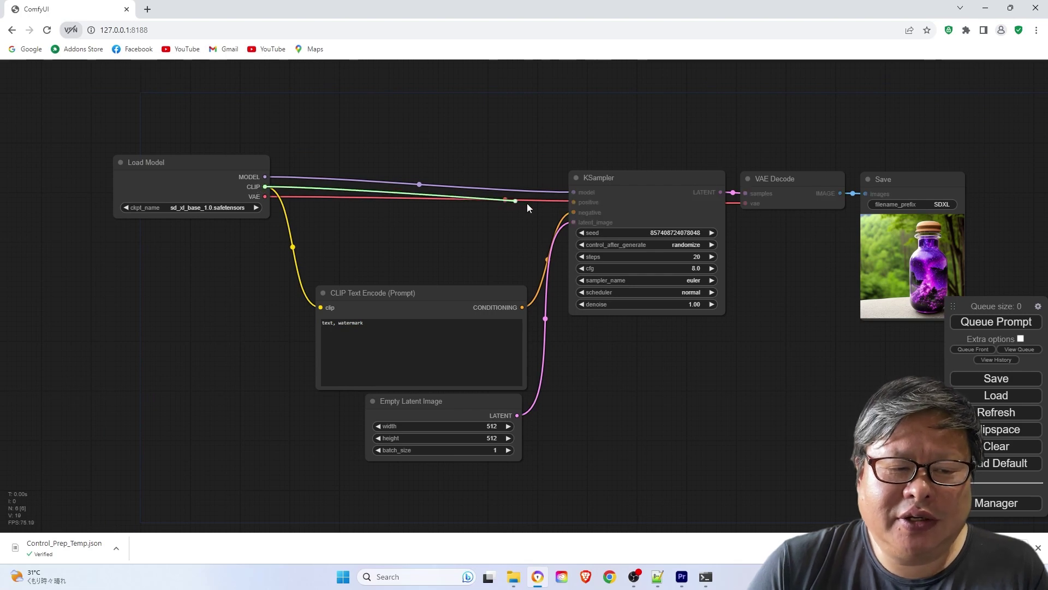
left_click_drag(527, 203, 580, 199)
left_click(641, 176)
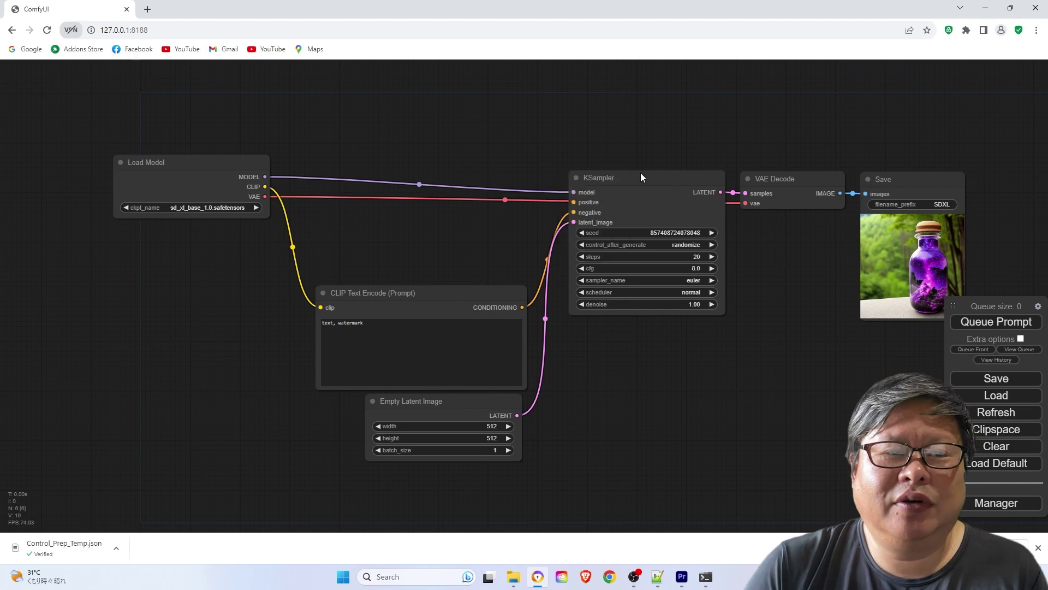
left_click_drag(641, 180, 636, 166)
left_click_drag(263, 187, 574, 186)
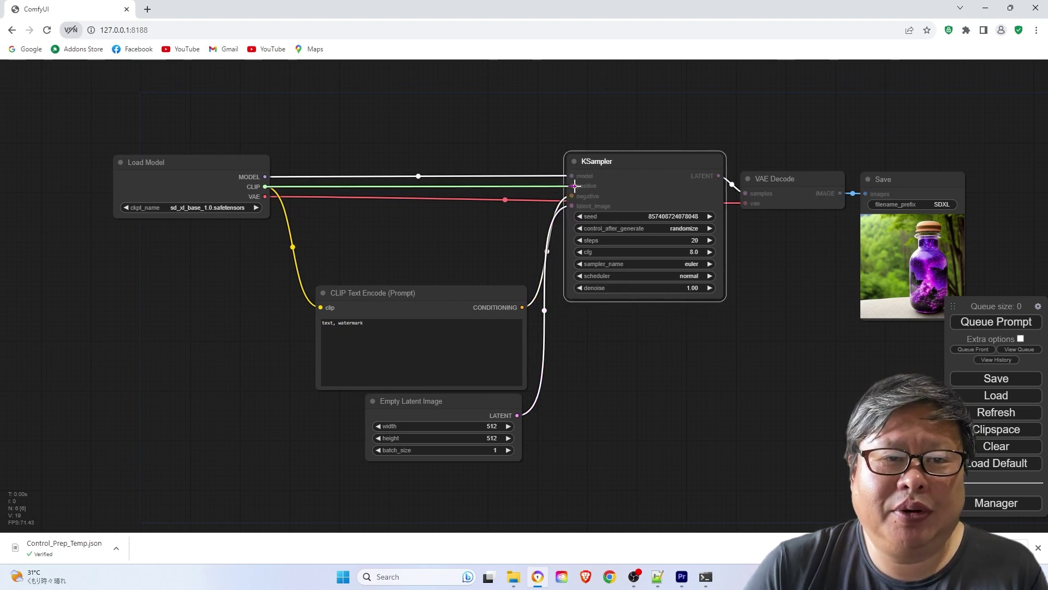
left_click_drag(311, 189, 313, 189)
left_click(328, 201)
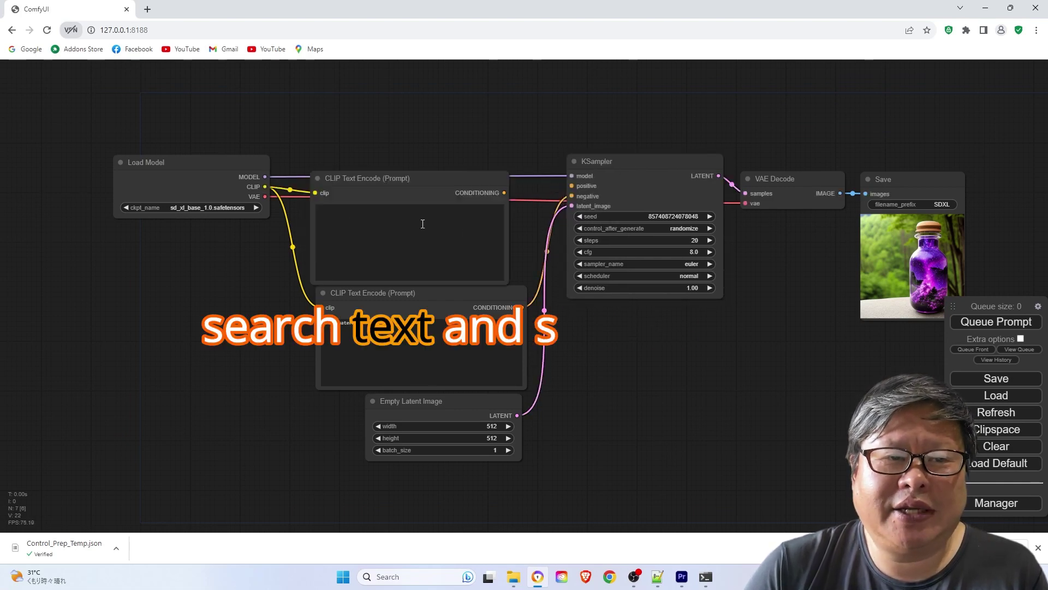
left_click_drag(426, 176, 509, 190)
left_click_drag(572, 186, 573, 185)
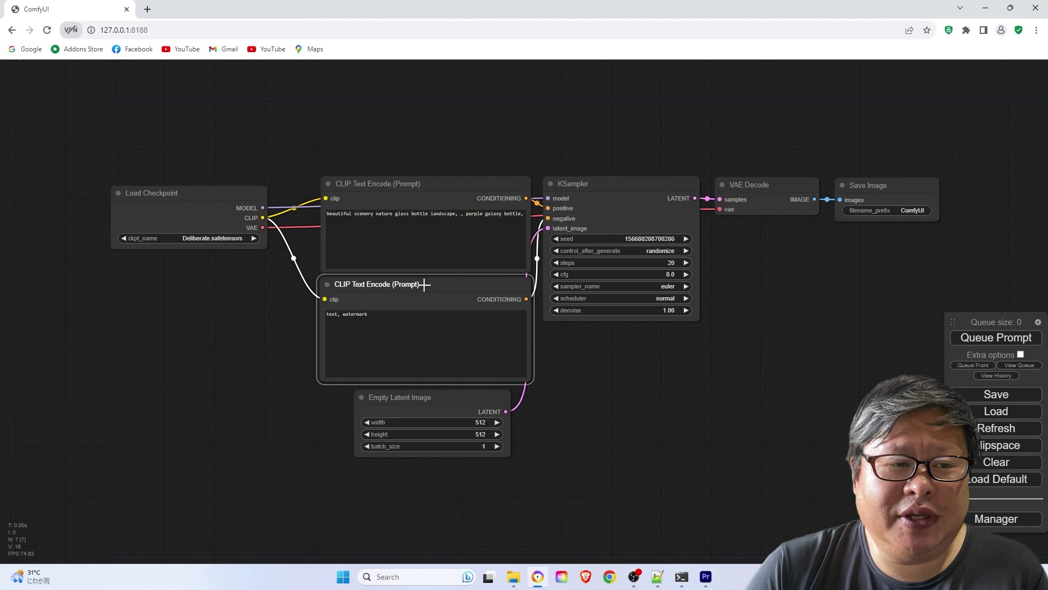
Delete the bottom prompt and wire a searched CLIPTextEncode into KSampler's negative input
key("Delete")
double_click(348, 278)
type("tex")
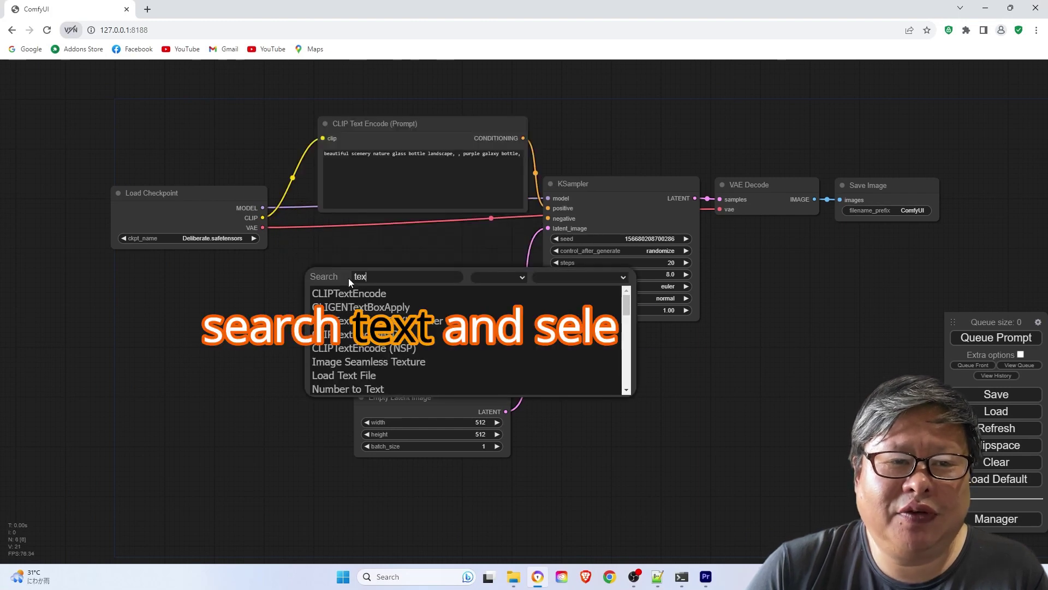
type("t")
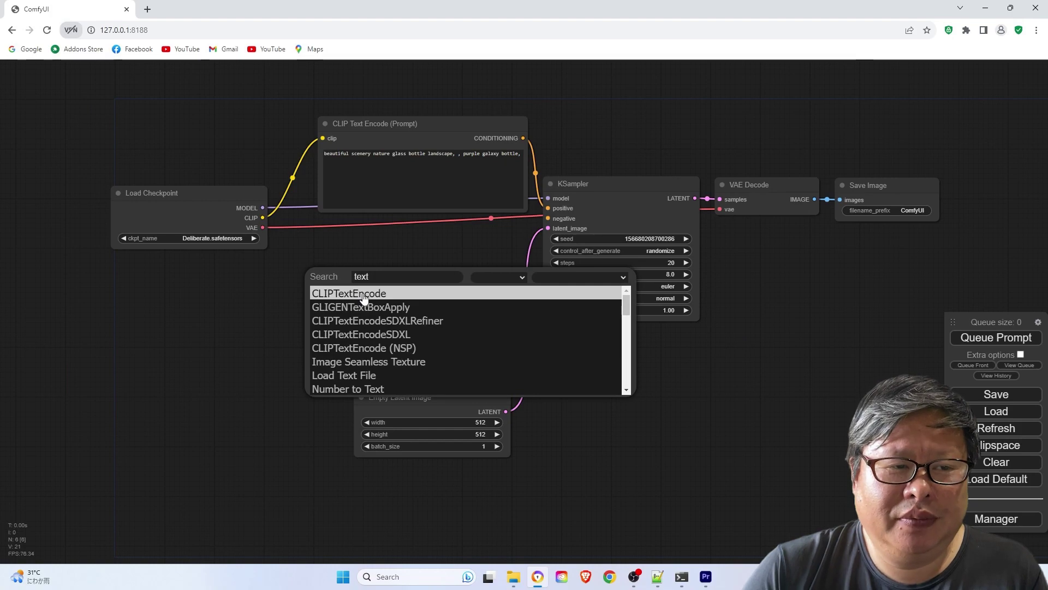
left_click(367, 299)
left_click_drag(405, 270, 377, 246)
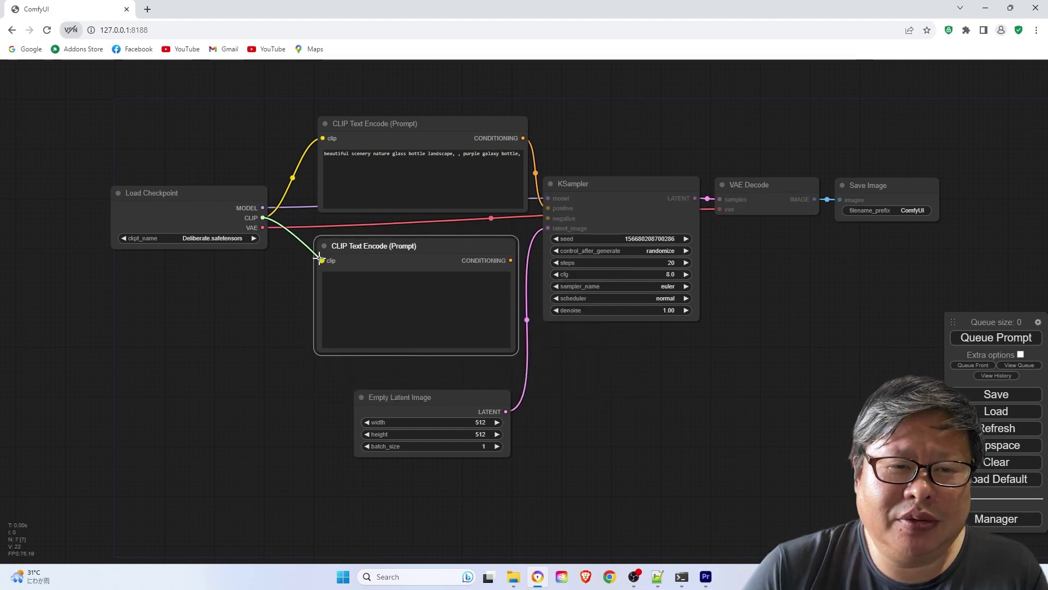
left_click_drag(533, 233, 548, 219)
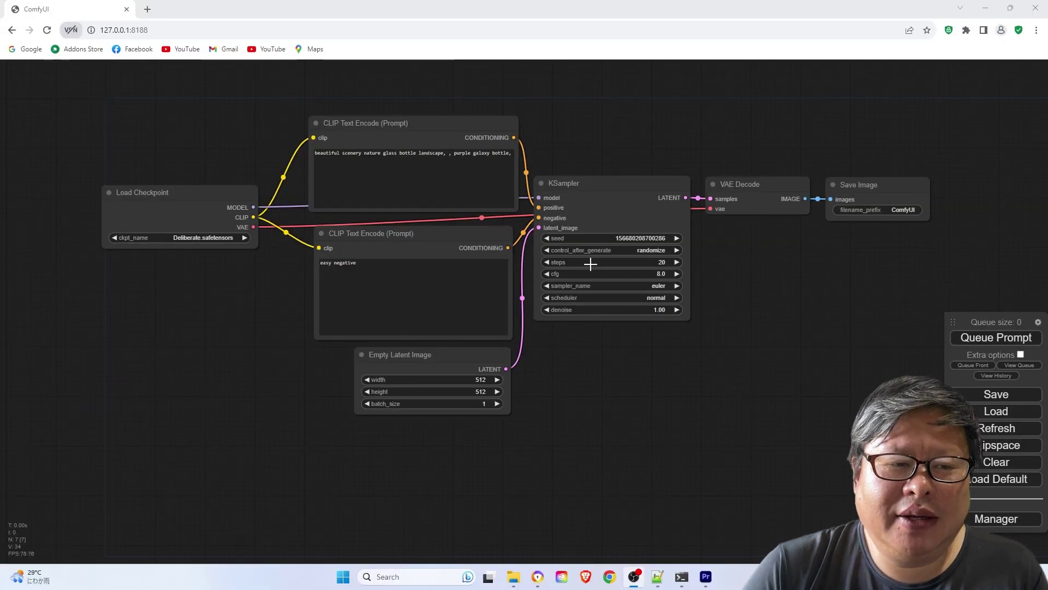
Convert the KSampler seed to an input fed by a new Constant Number node
right_click(591, 263)
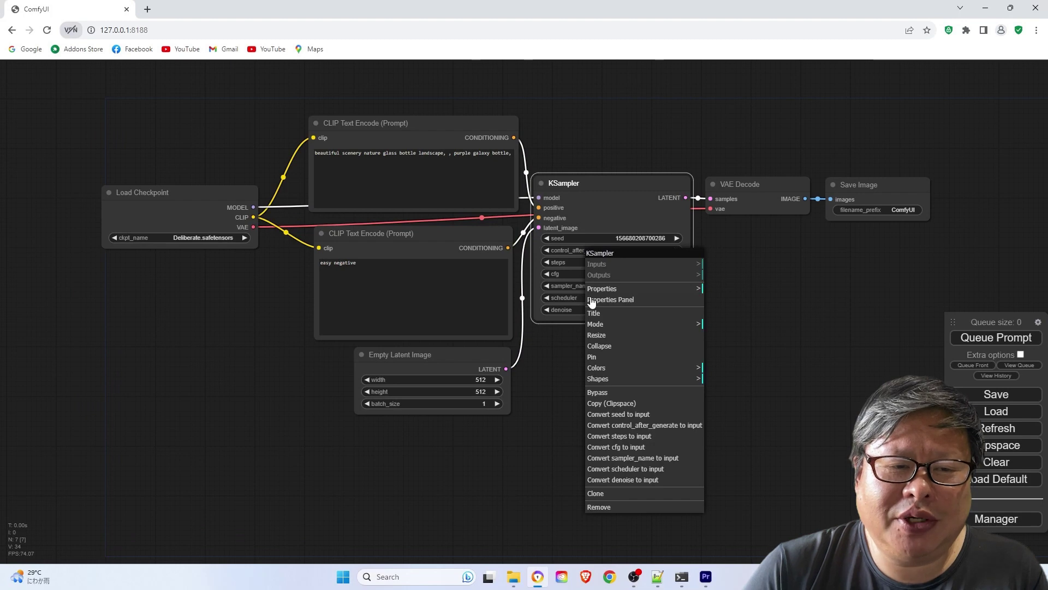
left_click(638, 413)
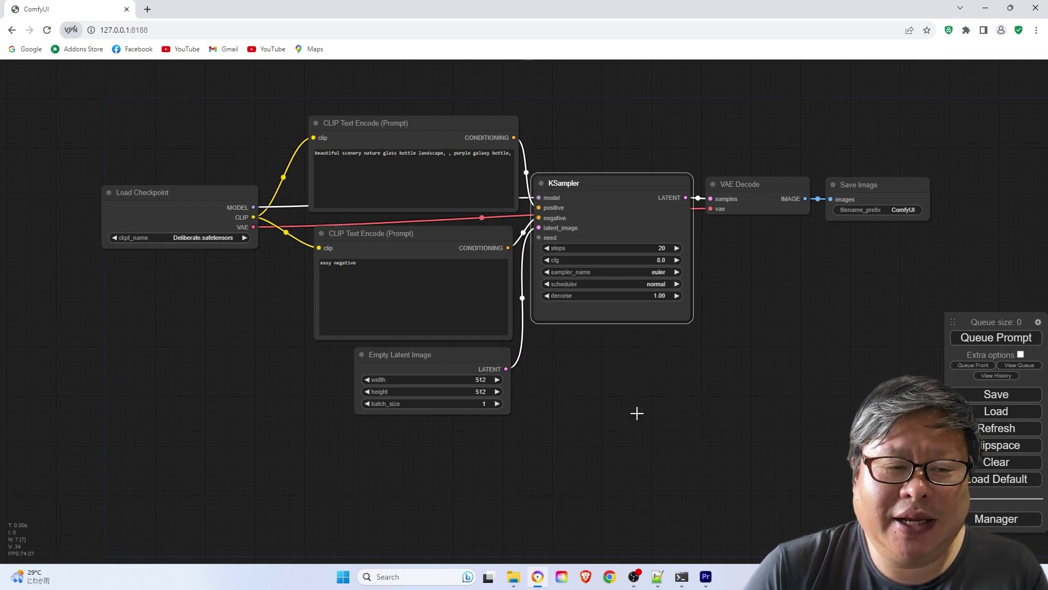
left_click_drag(238, 304, 239, 304)
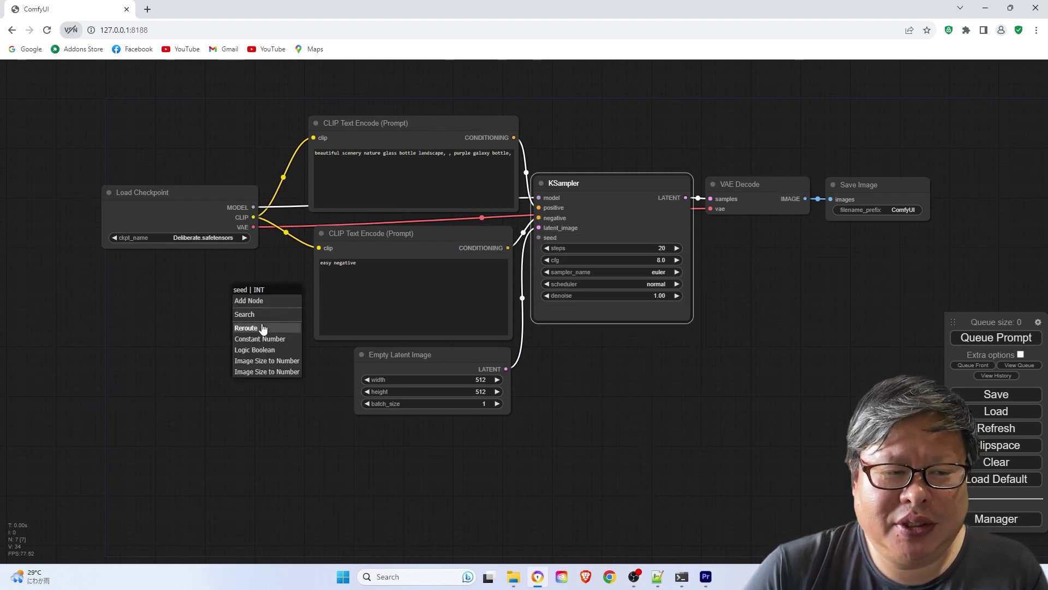
left_click(260, 338)
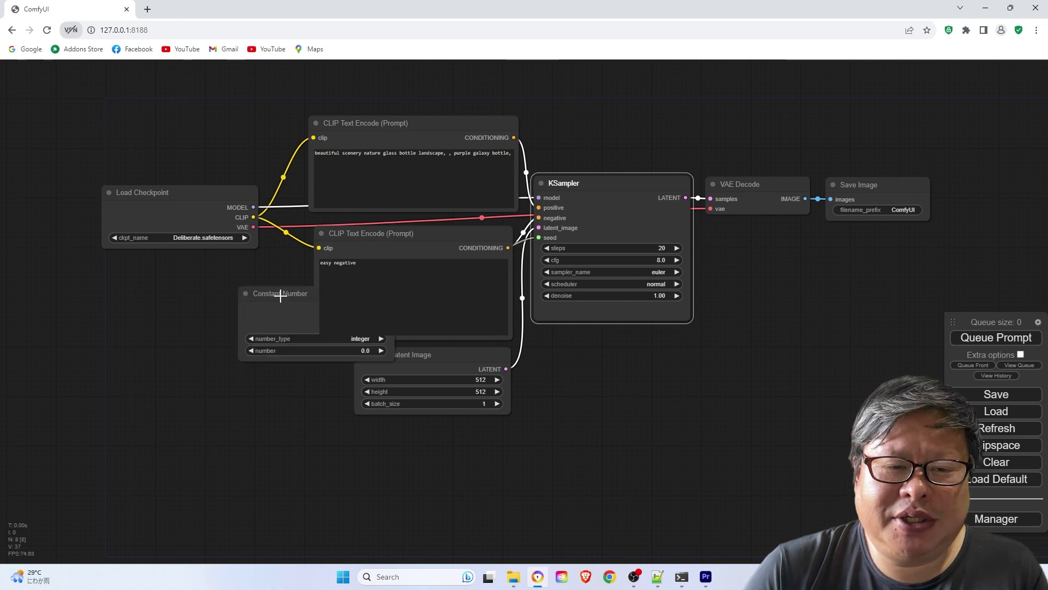
left_click(189, 326)
type("12345")
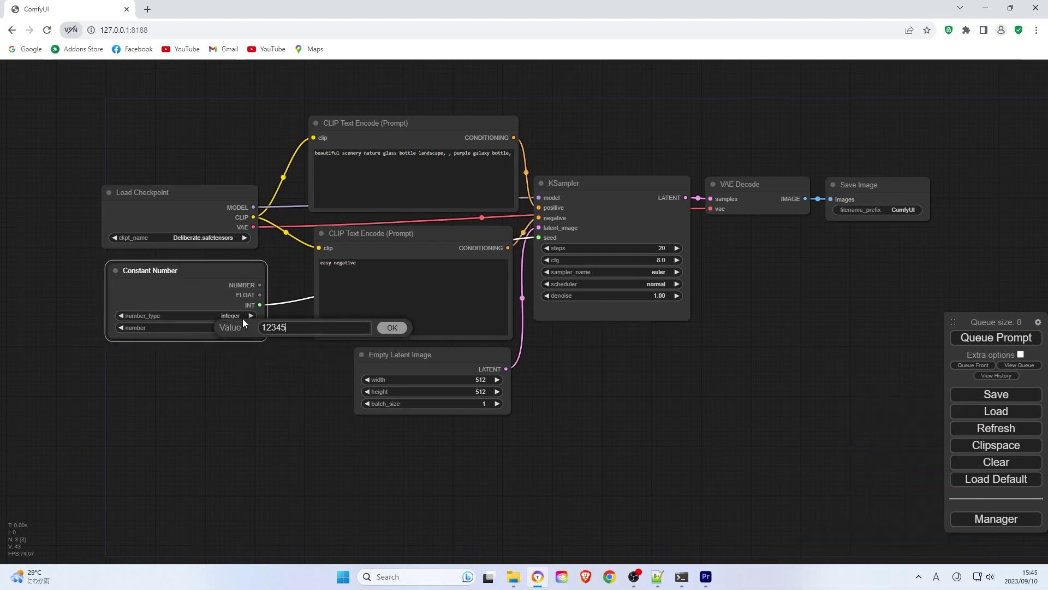
key("Return")
Run the seed test, then convert the seed back into an editable widget
left_click(1003, 340)
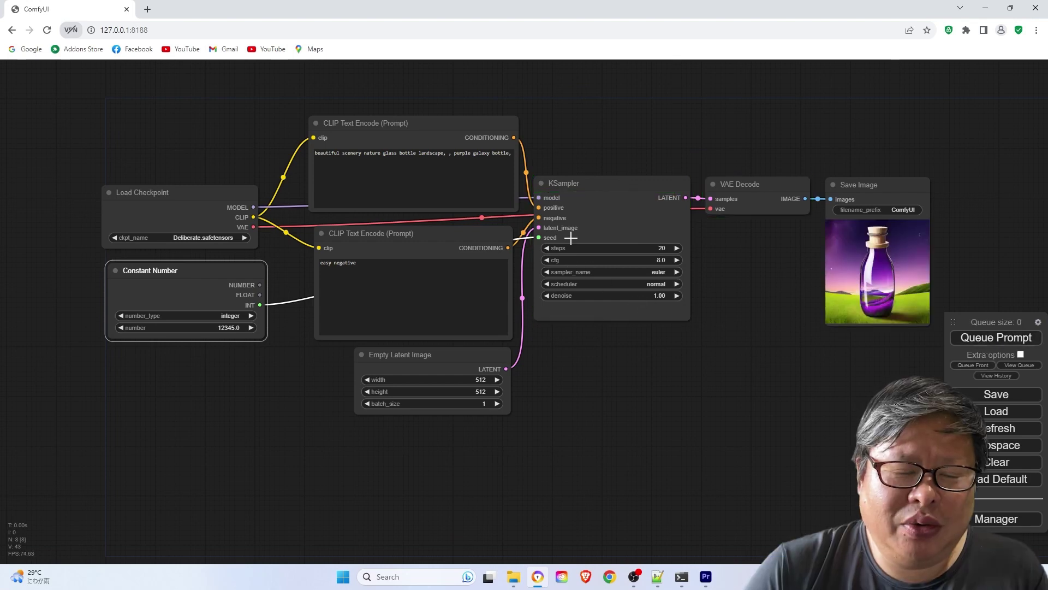
right_click(566, 225)
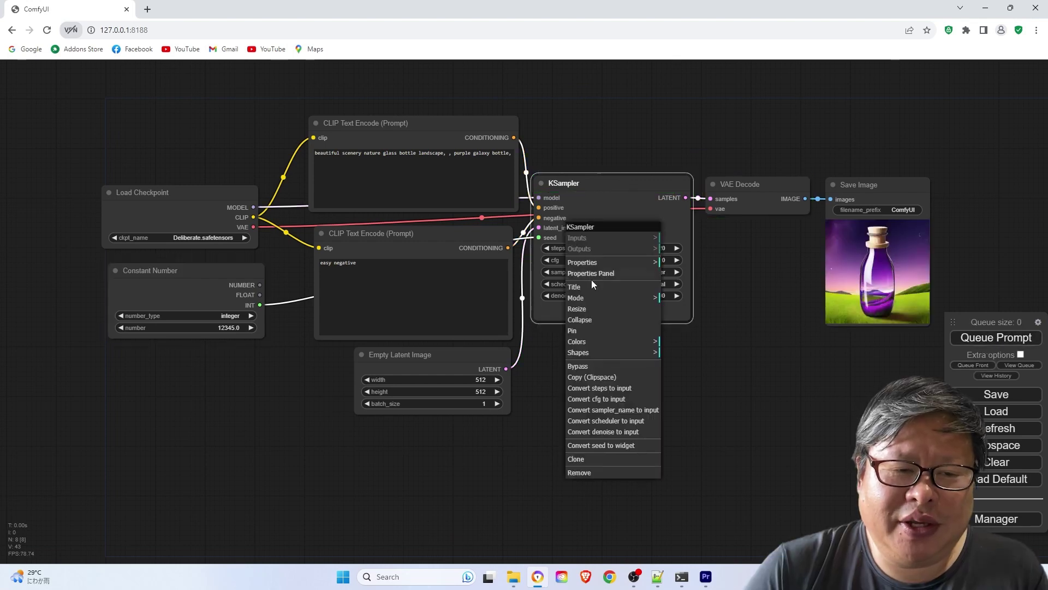
left_click(597, 447)
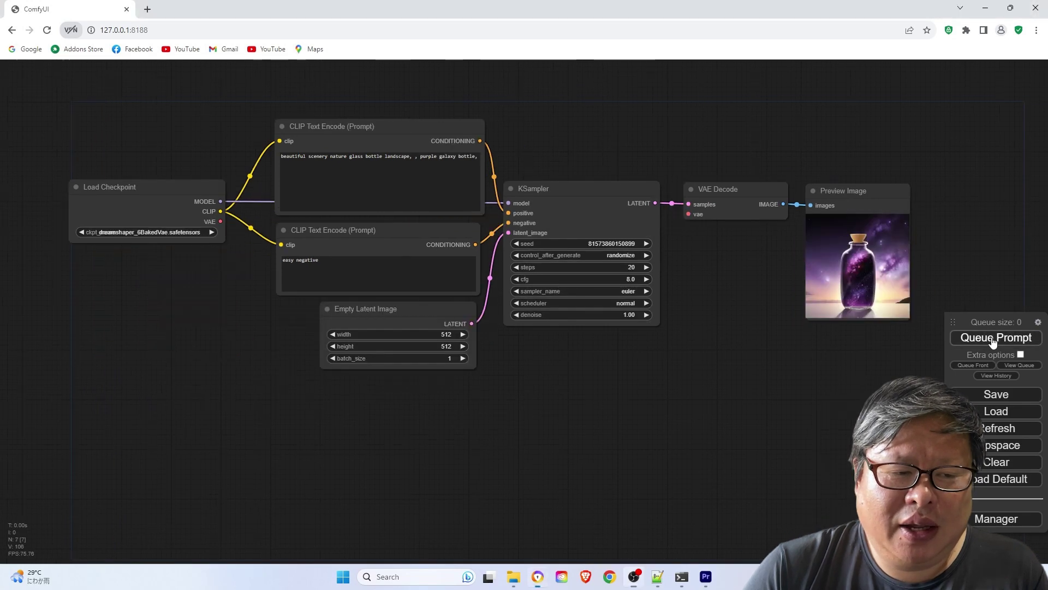
Generate once, set control_after_generate to fixed, and generate a new forest bottle image
left_click(997, 337)
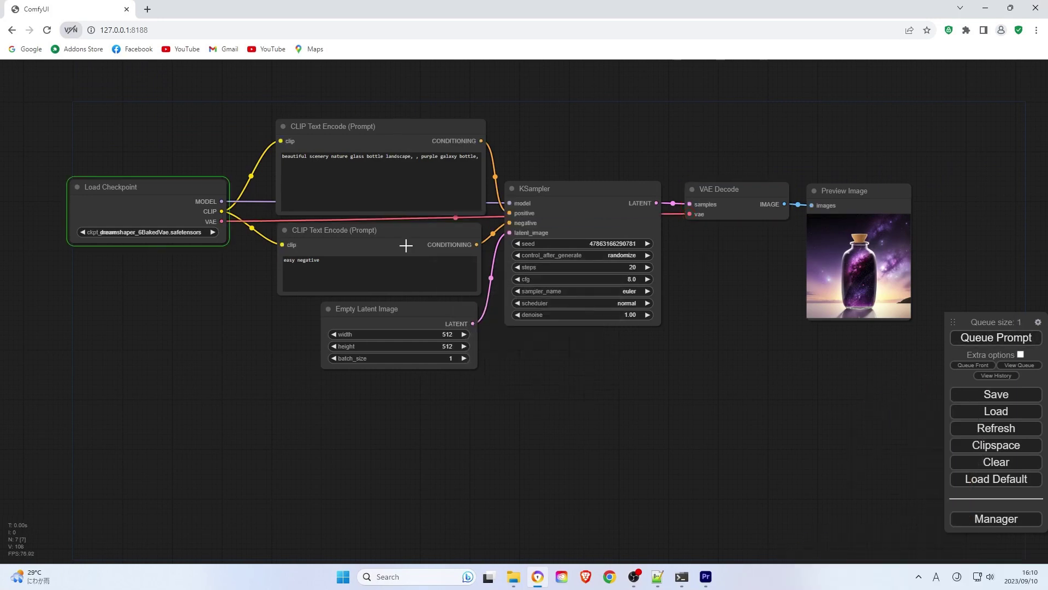
left_click(622, 255)
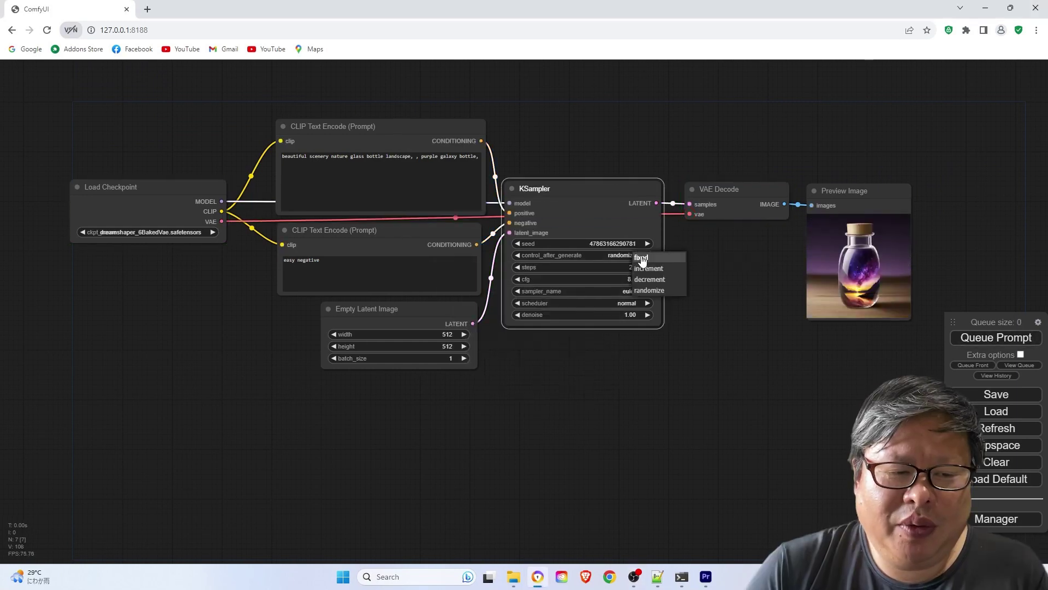
left_click(1014, 342)
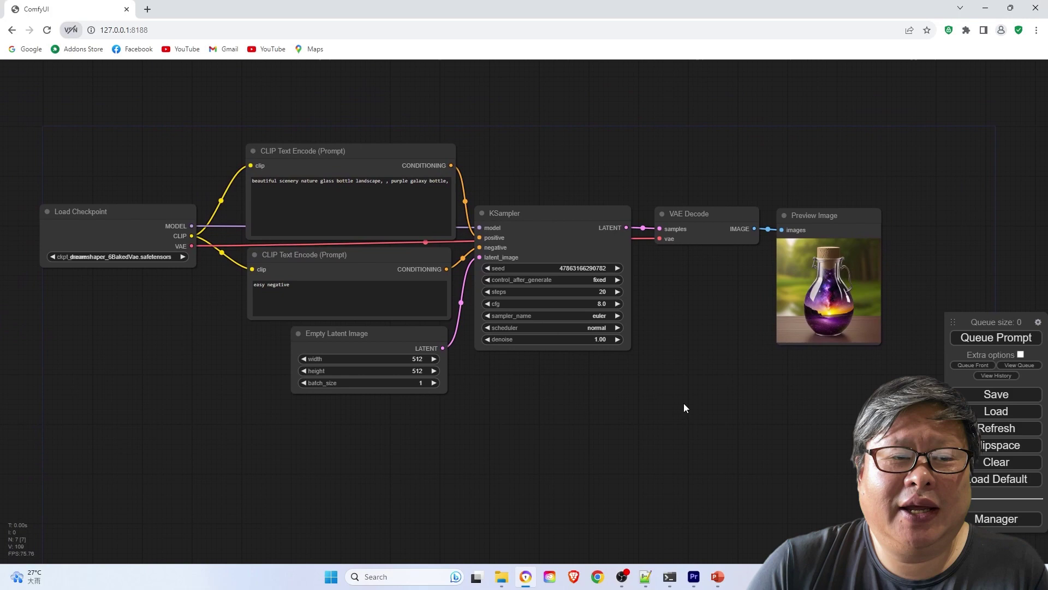
scroll(678, 396, "down", 1)
left_click_drag(642, 371, 667, 365)
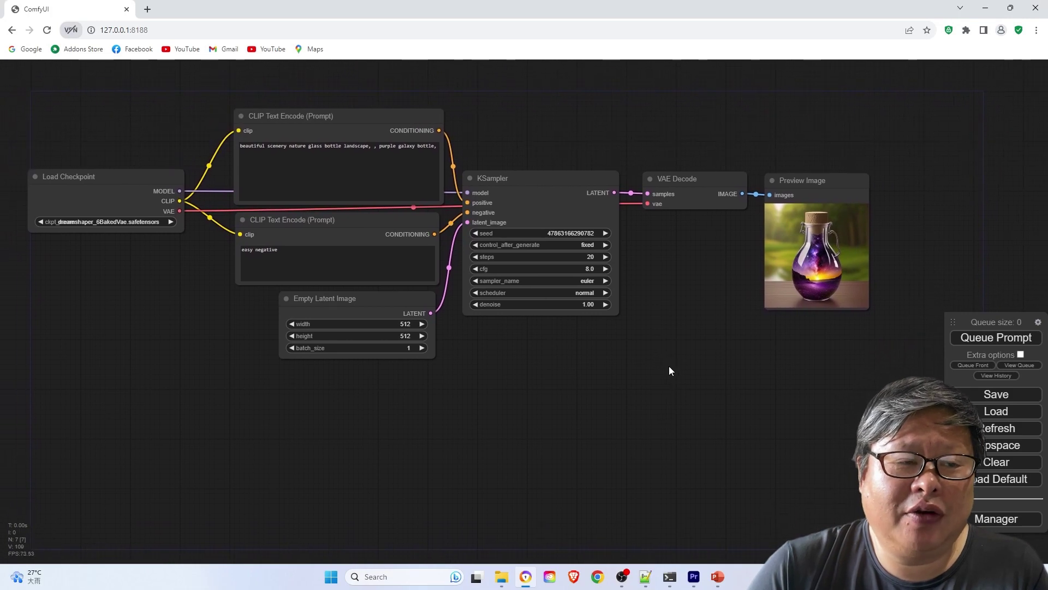
right_click(499, 365)
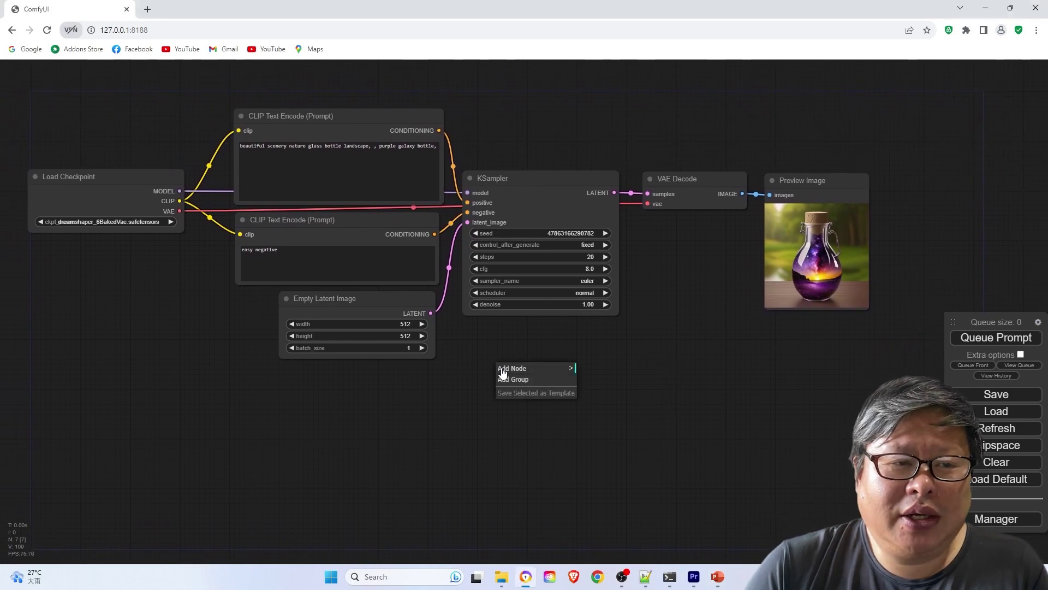
double_click(530, 354)
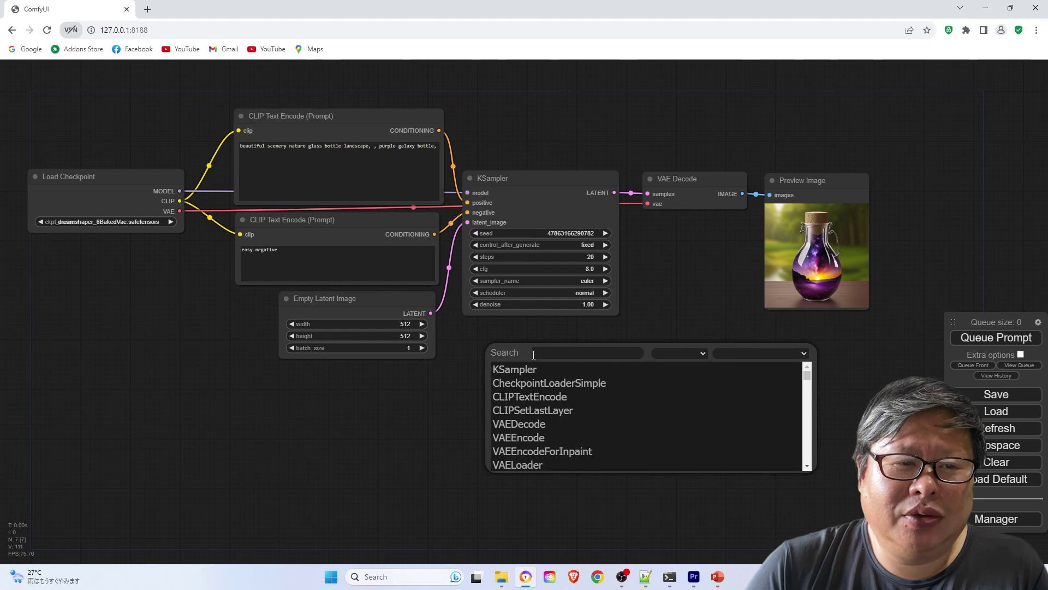
type("text")
left_click(542, 383)
key("Delete")
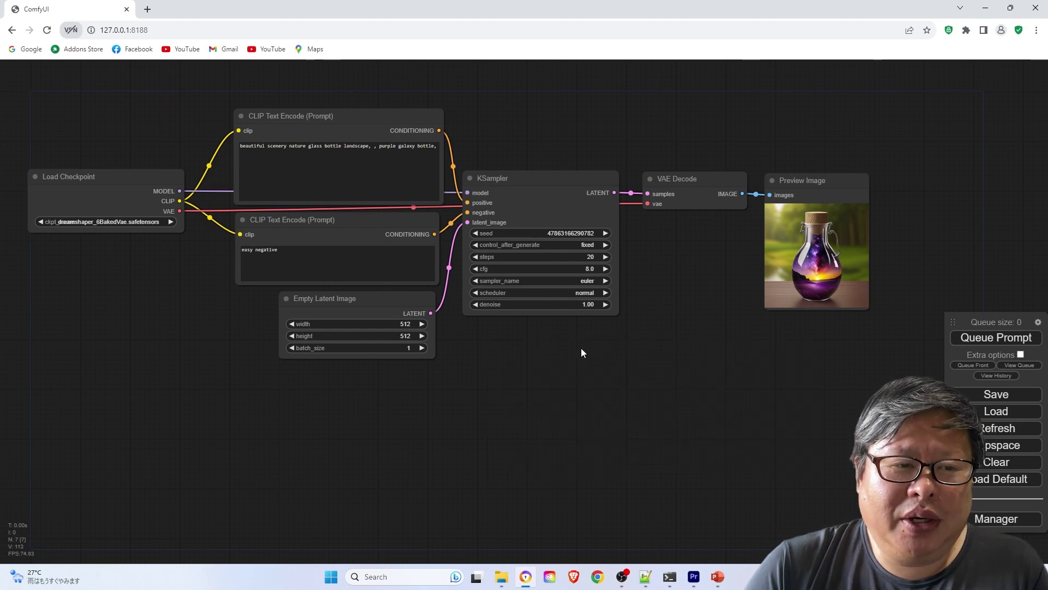
scroll(581, 348, "down", 2)
scroll(542, 395, "up", 1)
scroll(520, 379, "down", 1)
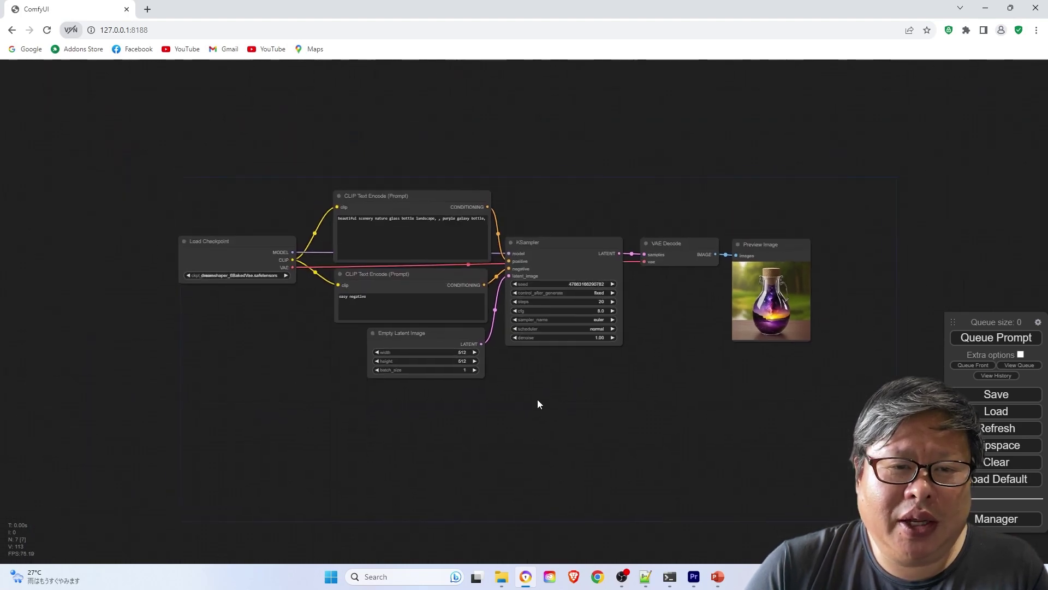
scroll(536, 393, "up", 2)
scroll(535, 386, "up", 2)
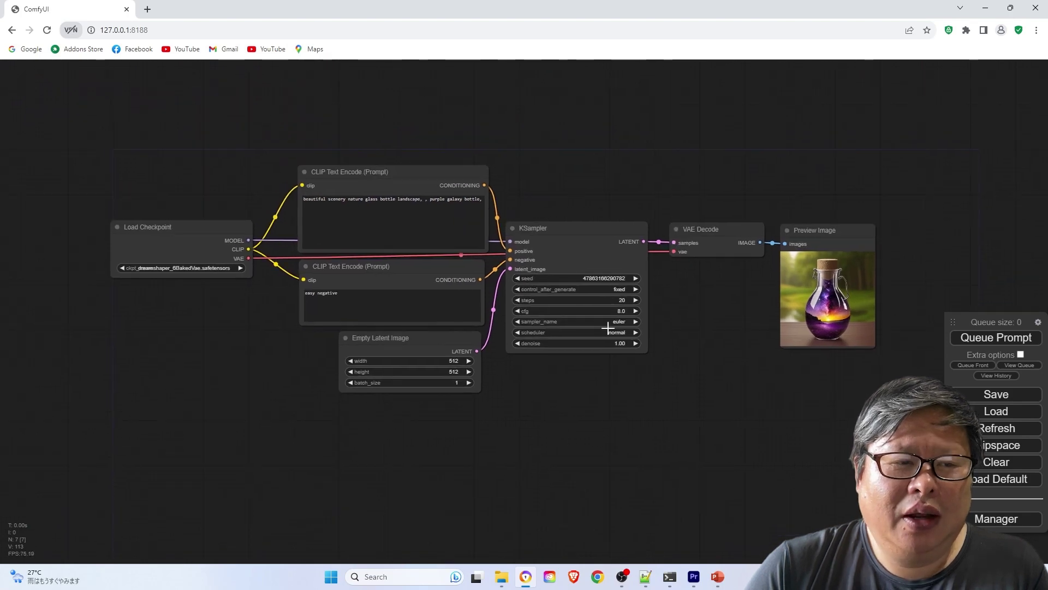
right_click(569, 262)
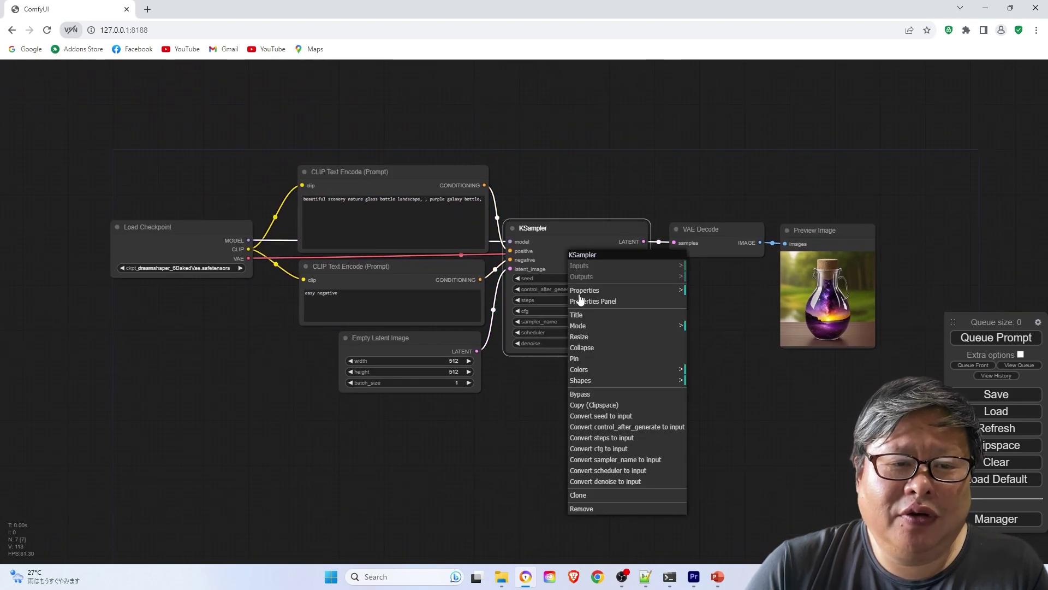
right_click(400, 276)
left_click(557, 425)
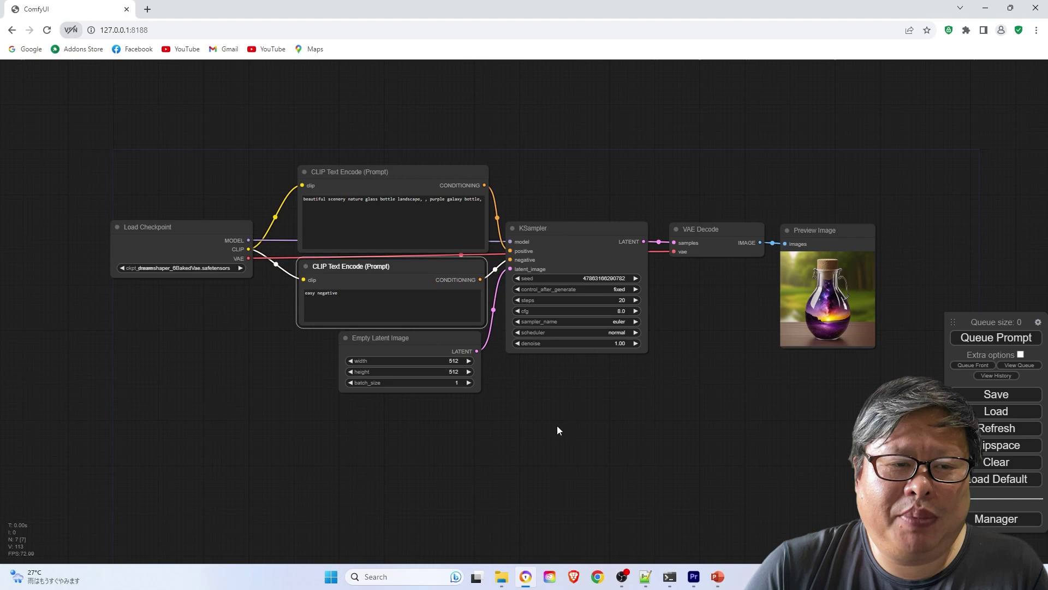
right_click(435, 348)
left_click(549, 400)
key("ctrl+v")
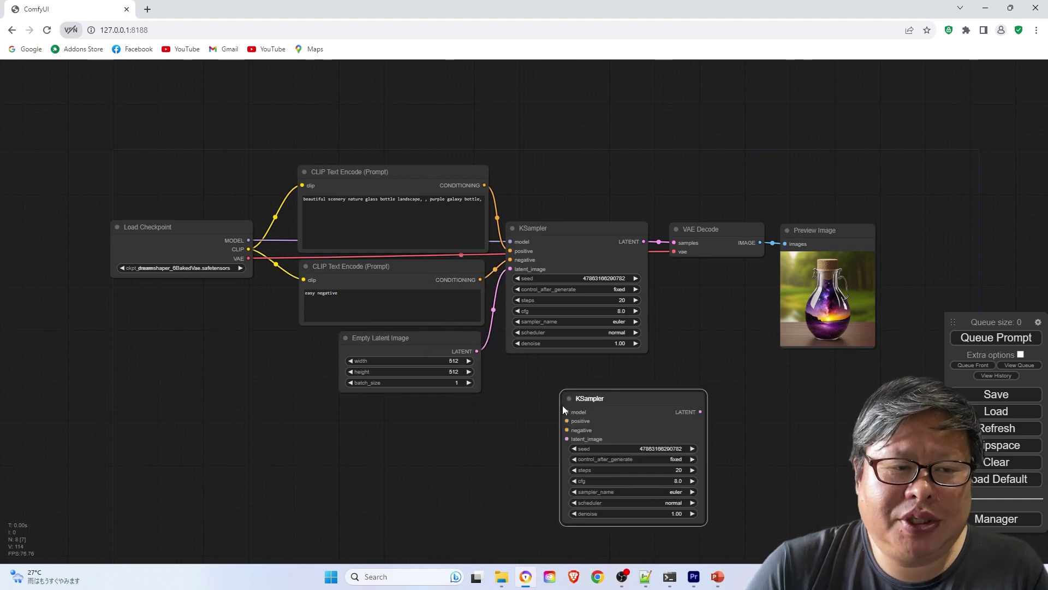
left_click_drag(622, 399, 575, 395)
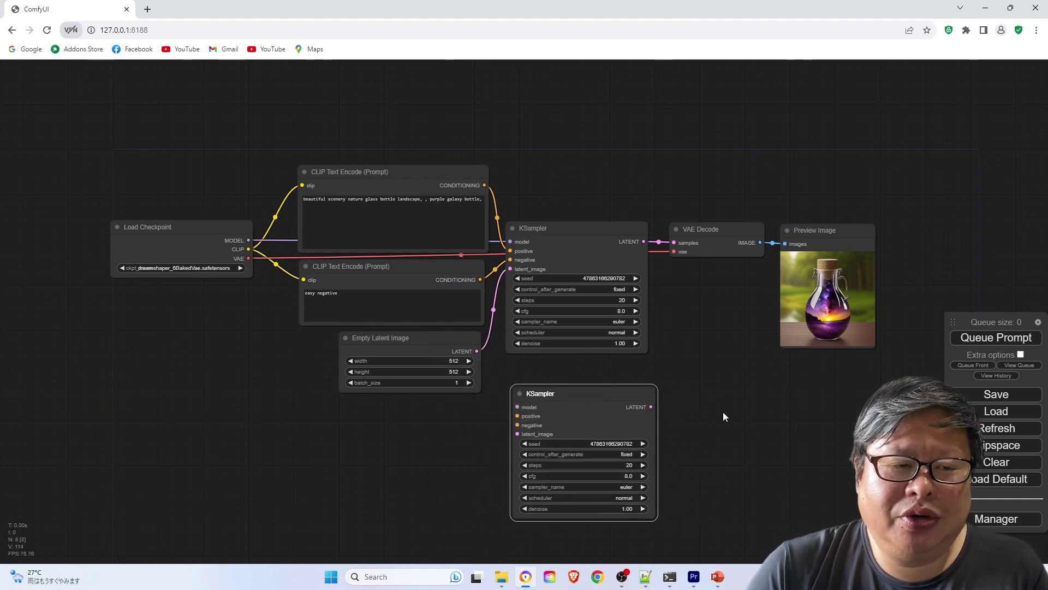
key("Delete")
left_click(590, 236)
left_click_drag(499, 428, 499, 387)
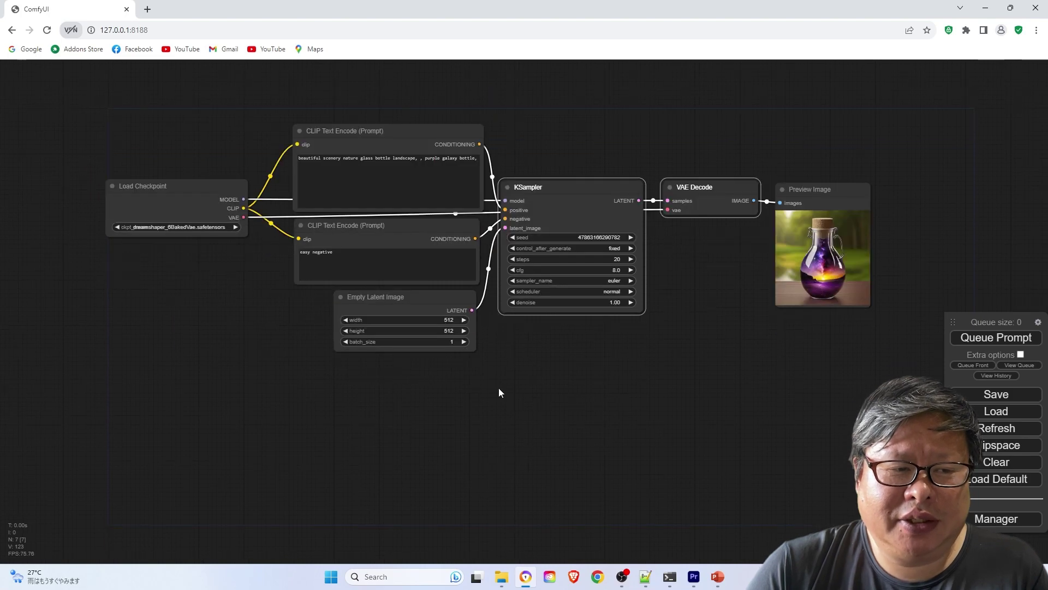
key("ctrl+shift+v")
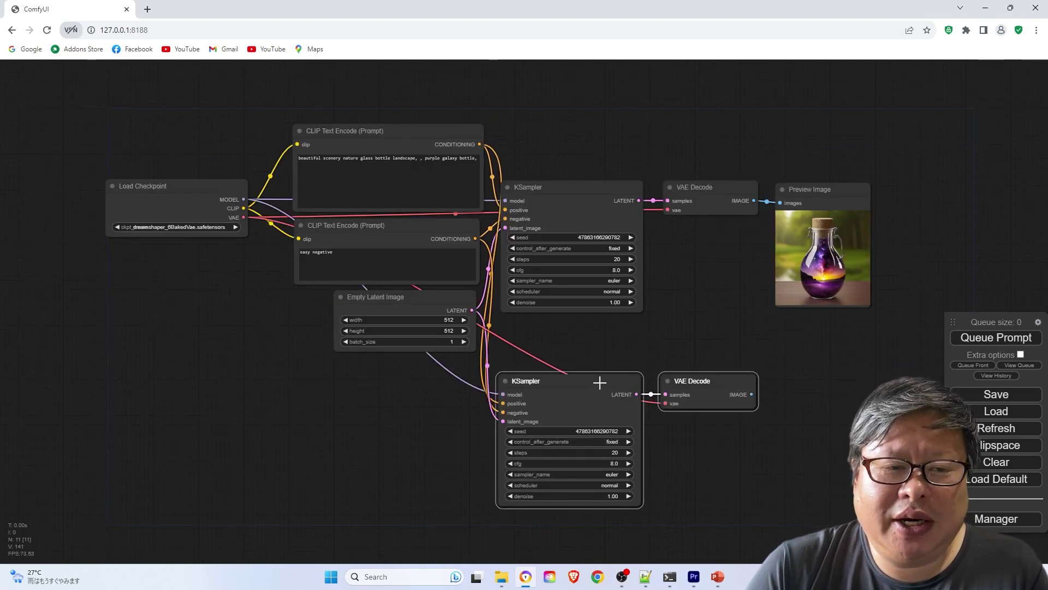
left_click_drag(600, 382, 631, 328)
left_click_drag(533, 296, 799, 464)
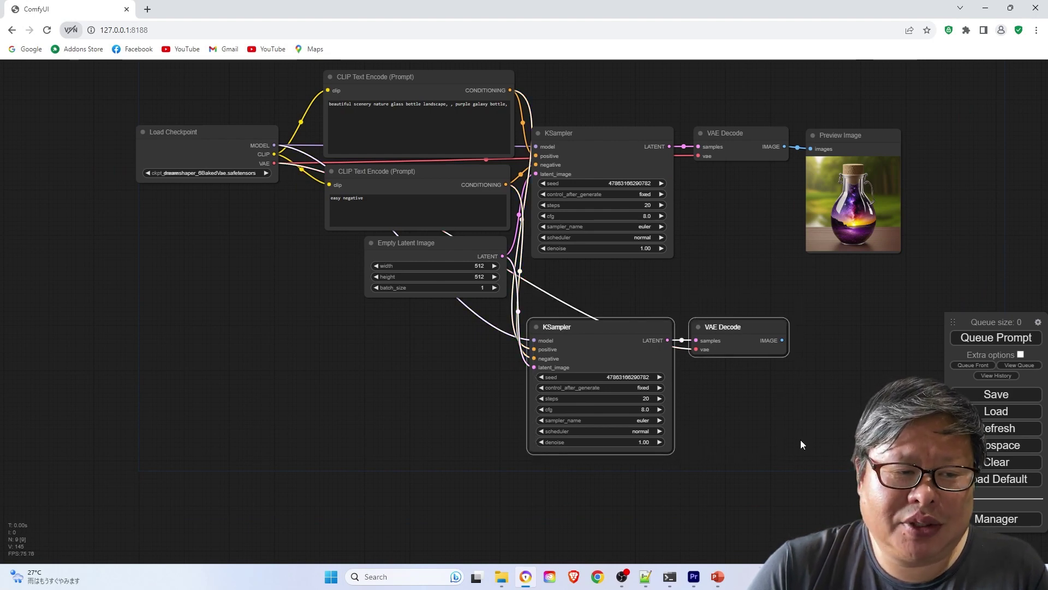
mouse_move(659, 325)
left_mouse_down()
mouse_move(755, 375)
mouse_move(675, 391)
mouse_move(647, 345)
left_mouse_up()
left_click(620, 173)
key("ctrl+m")
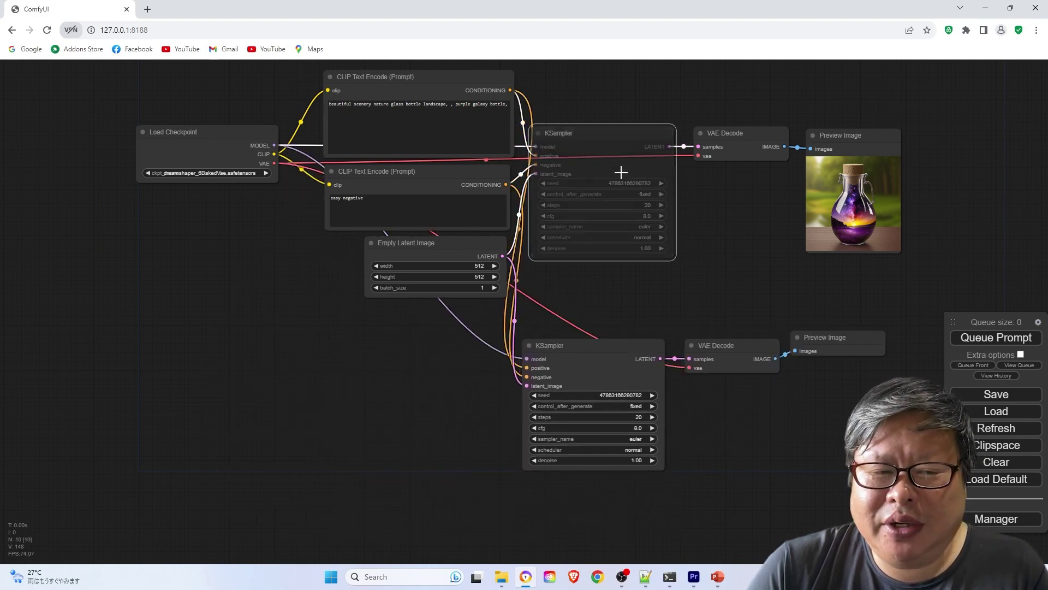
left_click(995, 337)
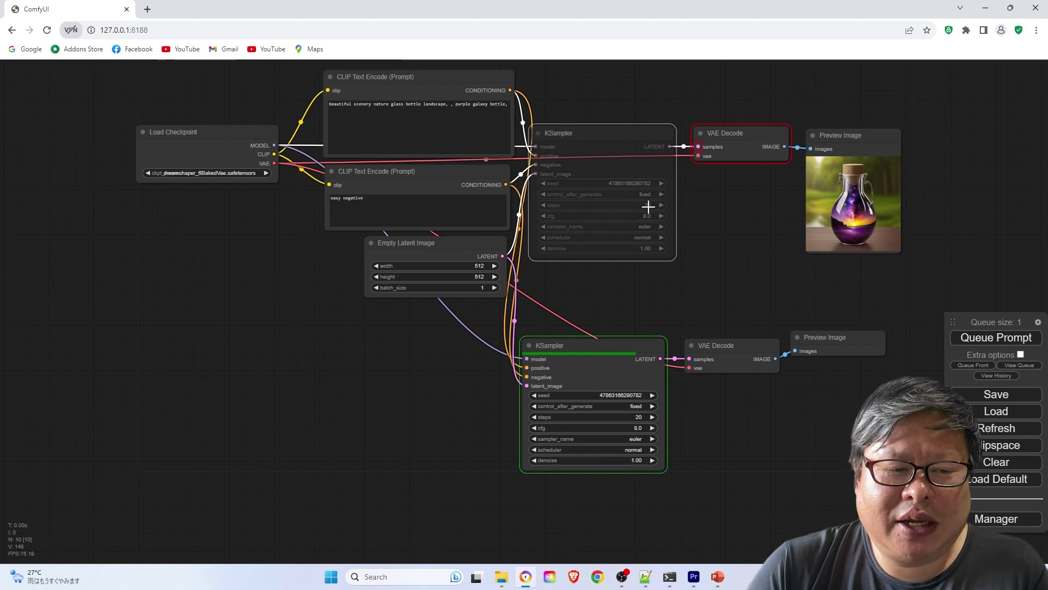
key("Delete")
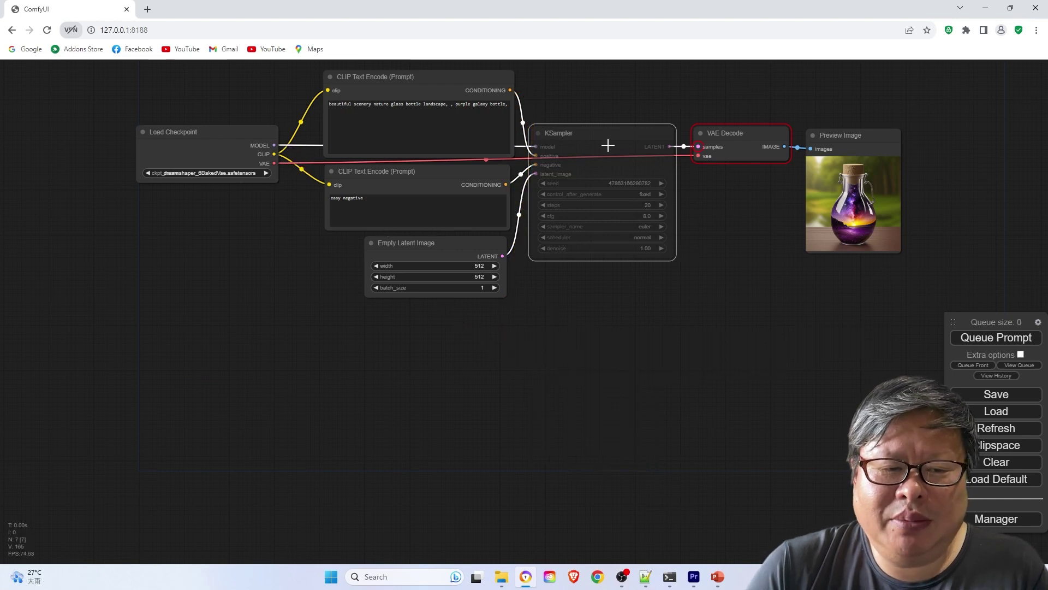
left_click(608, 145)
key("ctrl+m")
left_click(996, 337)
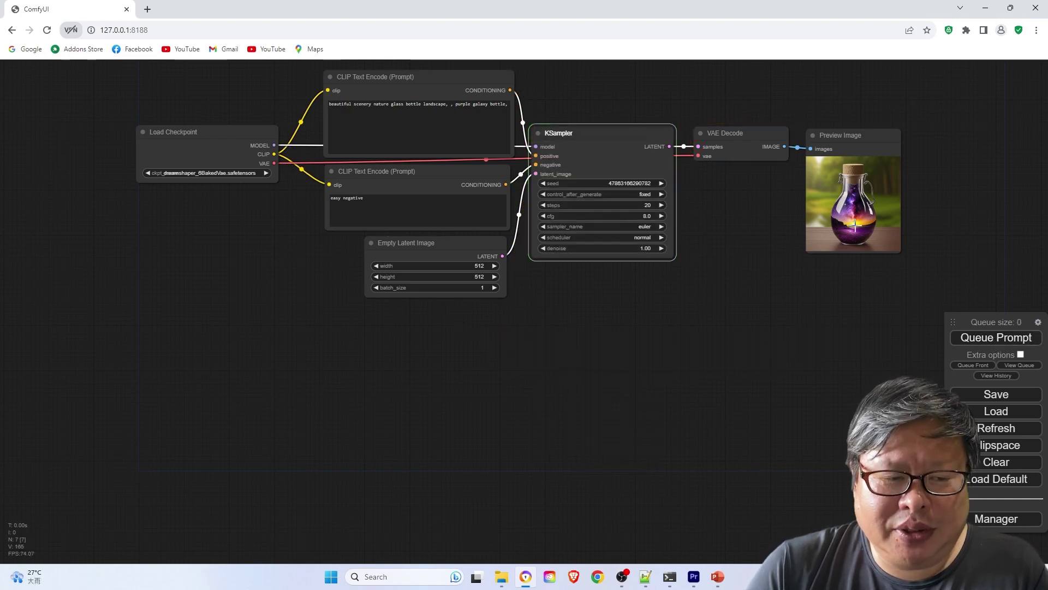
scroll(676, 199, "down", 1)
Add a group and move and resize it around KSampler, VAE Decode and Preview Image
right_click(598, 325)
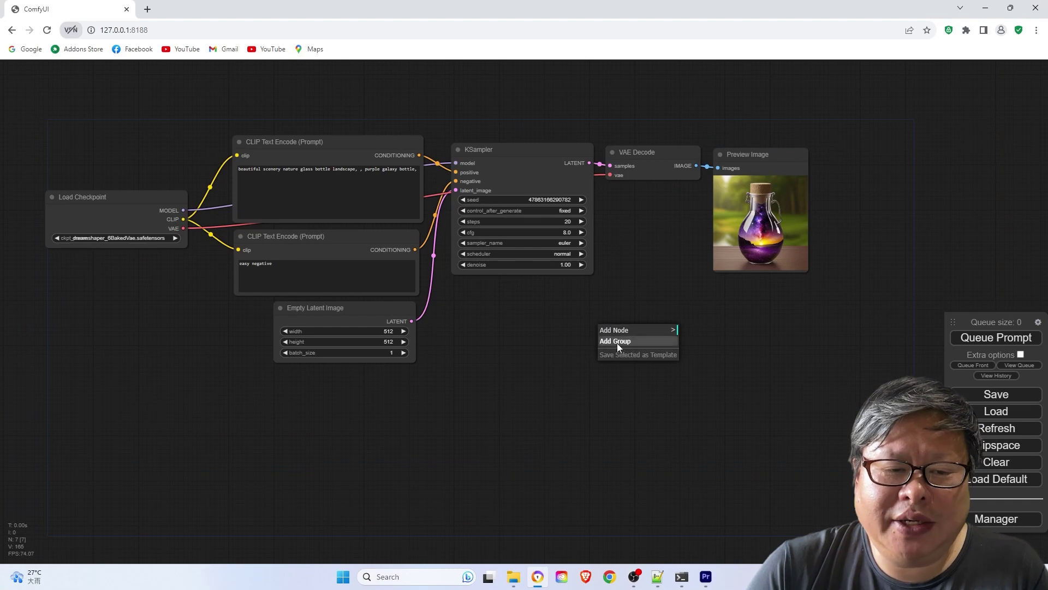
left_click(622, 341)
mouse_move(656, 350)
left_mouse_down()
mouse_move(639, 106)
mouse_move(831, 294)
left_mouse_up()
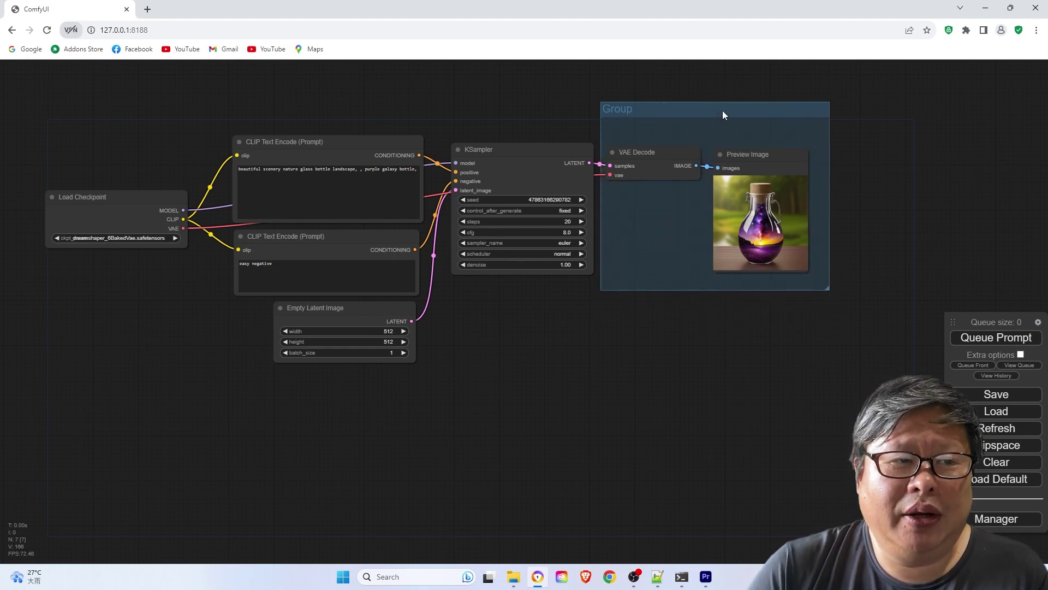
mouse_move(722, 111)
left_mouse_down()
mouse_move(763, 163)
mouse_move(709, 142)
left_mouse_up()
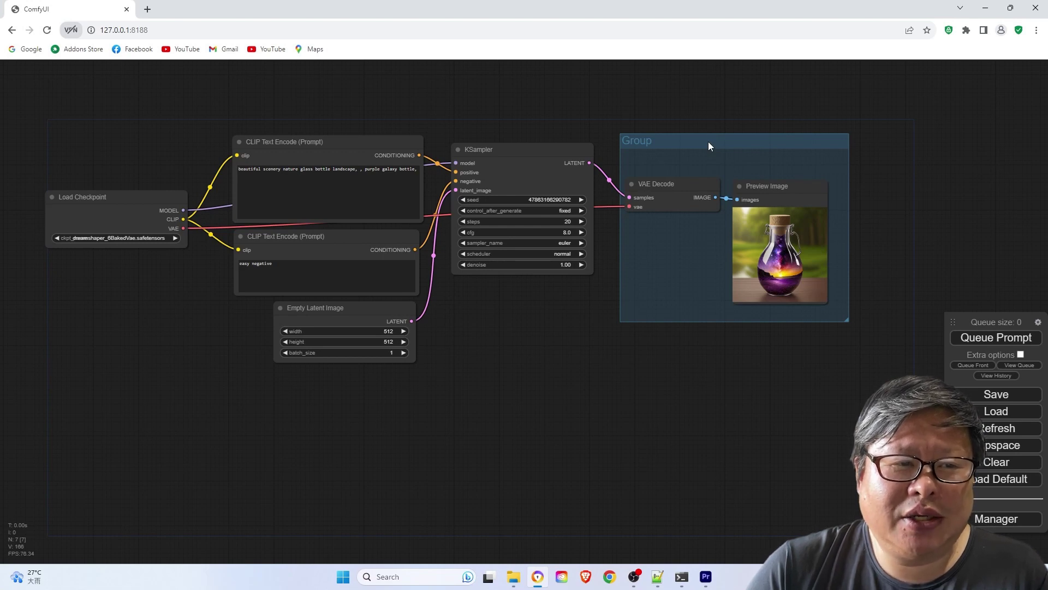
mouse_move(709, 142)
left_mouse_down()
mouse_move(803, 221)
mouse_move(537, 140)
left_mouse_up()
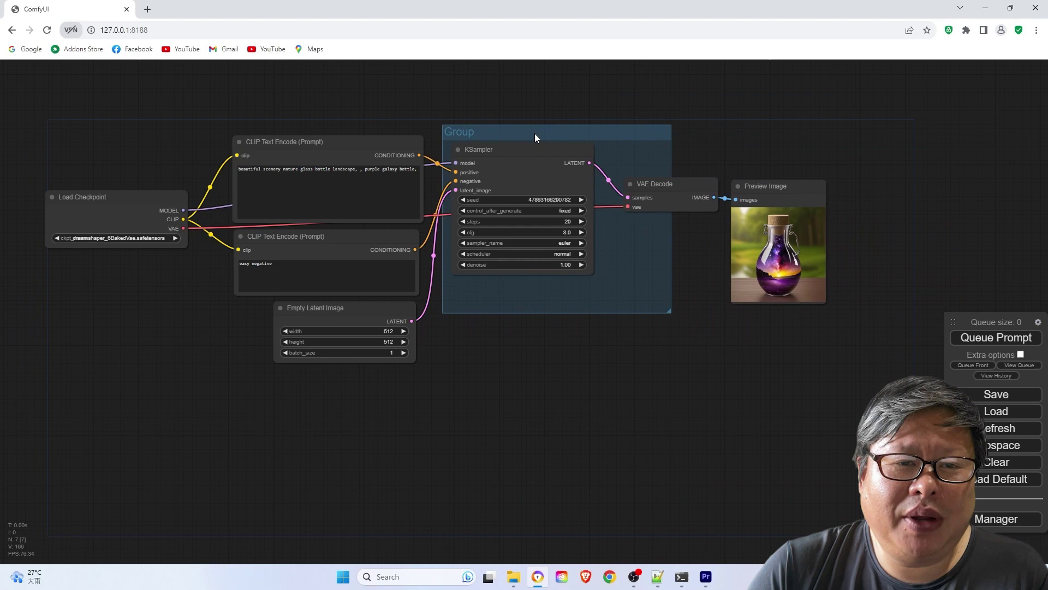
left_click_drag(673, 310, 838, 312)
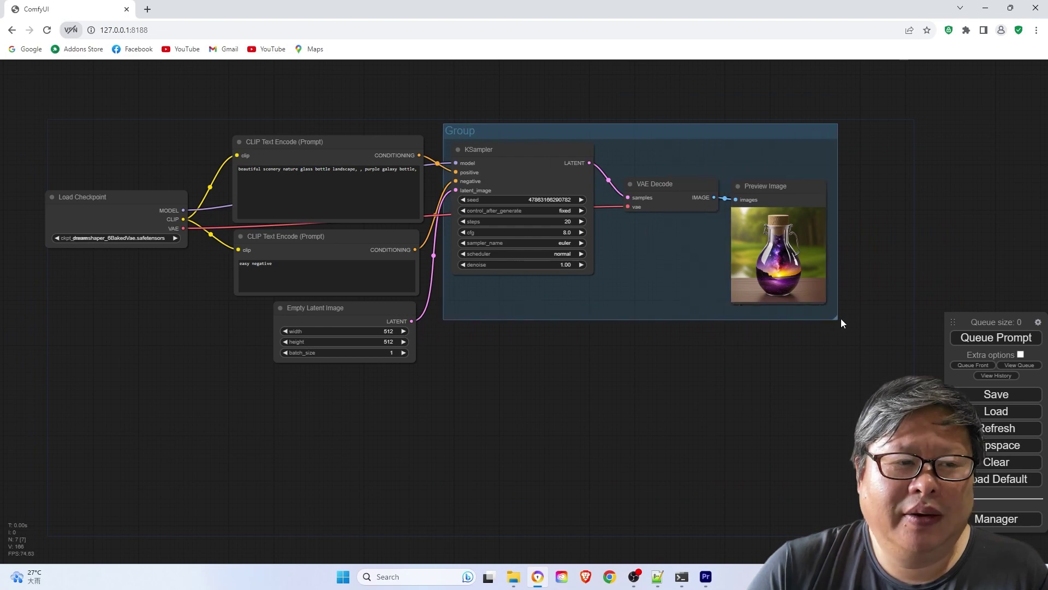
left_click_drag(645, 136, 672, 121)
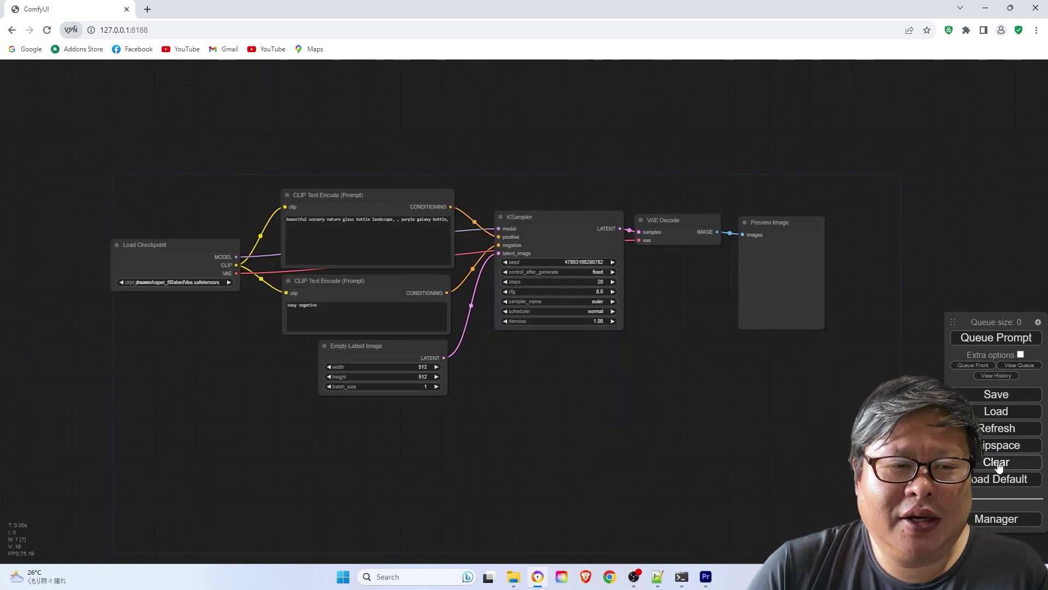
Clear the workflow and add a Load Checkpoint node set to SDXL base 1.0
left_click(998, 463)
left_click(578, 93)
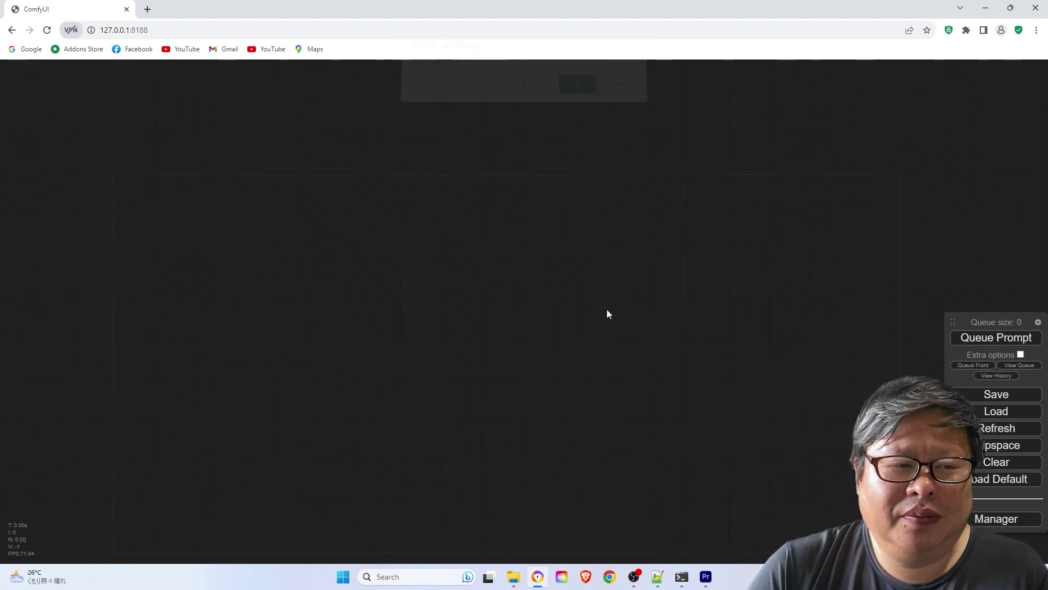
right_click(254, 237)
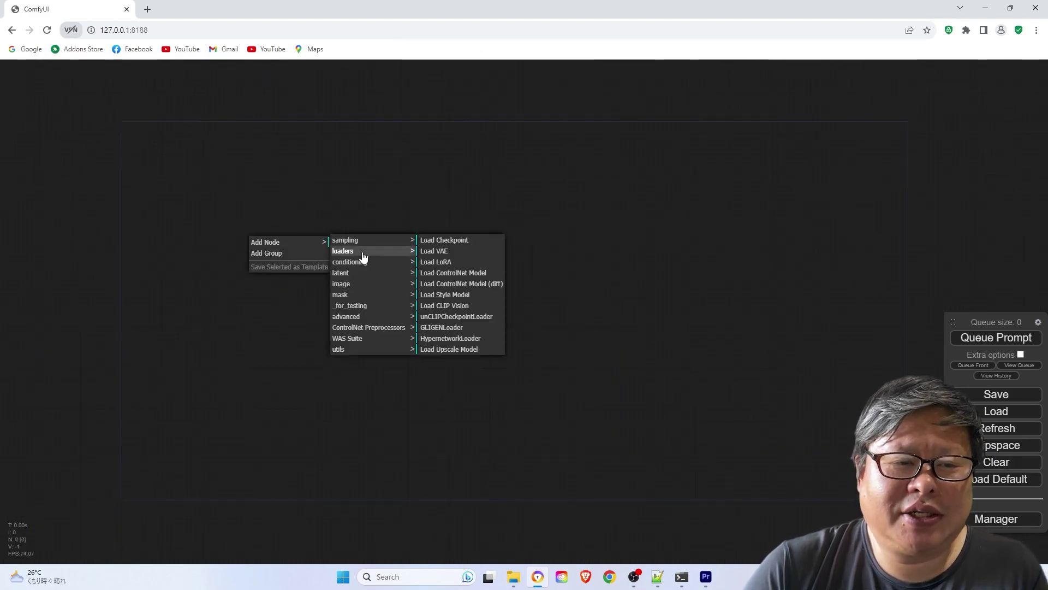
left_click(442, 240)
scroll(306, 246, "up", 2)
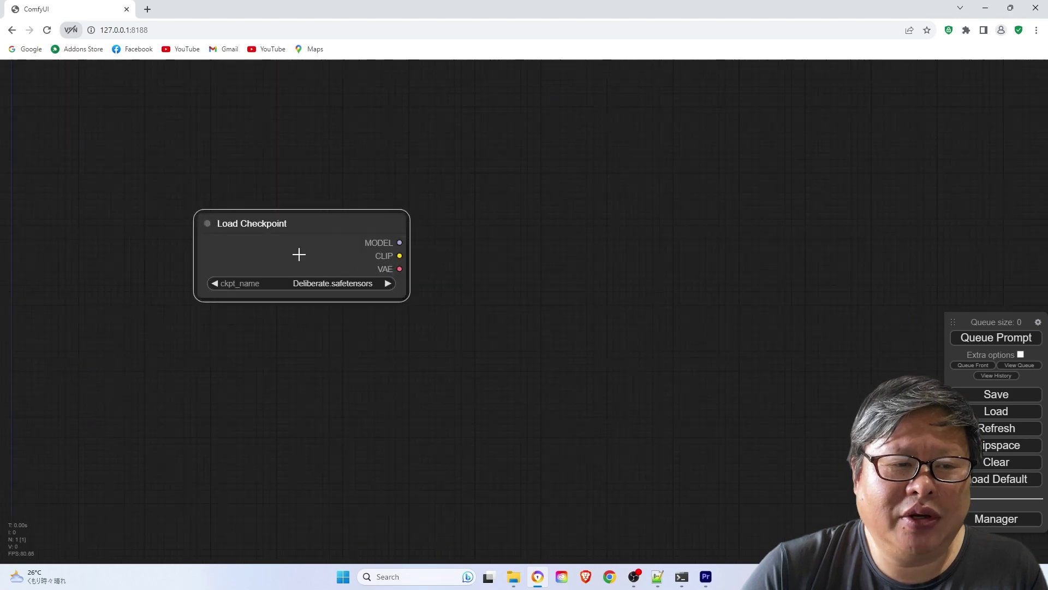
scroll(309, 271, "up", 2)
left_click(311, 291)
left_click(315, 421)
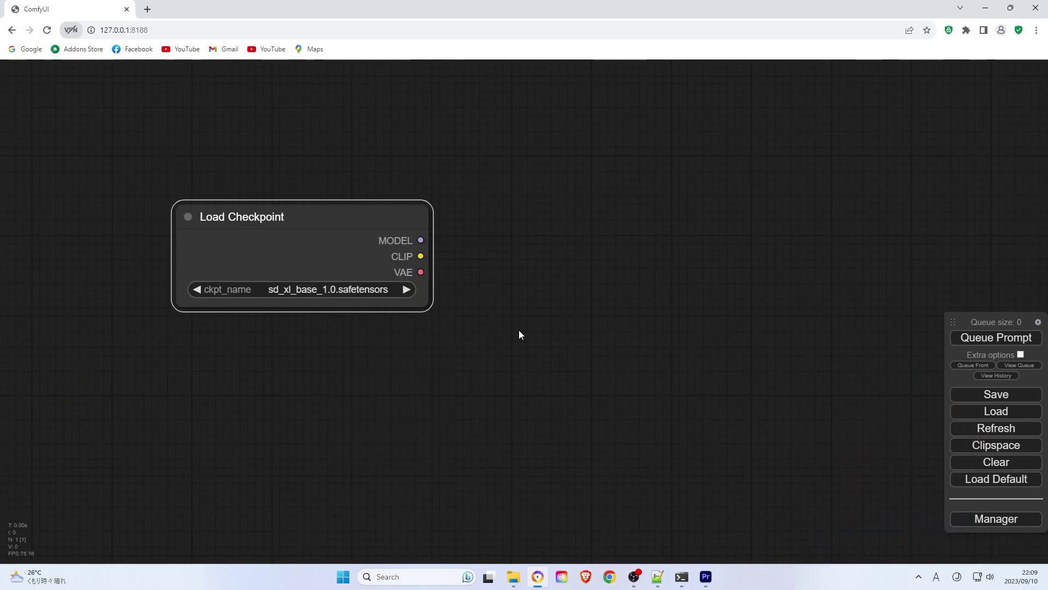
Add two CLIP Text Encode prompts and a KSampler wired to the model and both prompts
left_click_drag(421, 255, 459, 254)
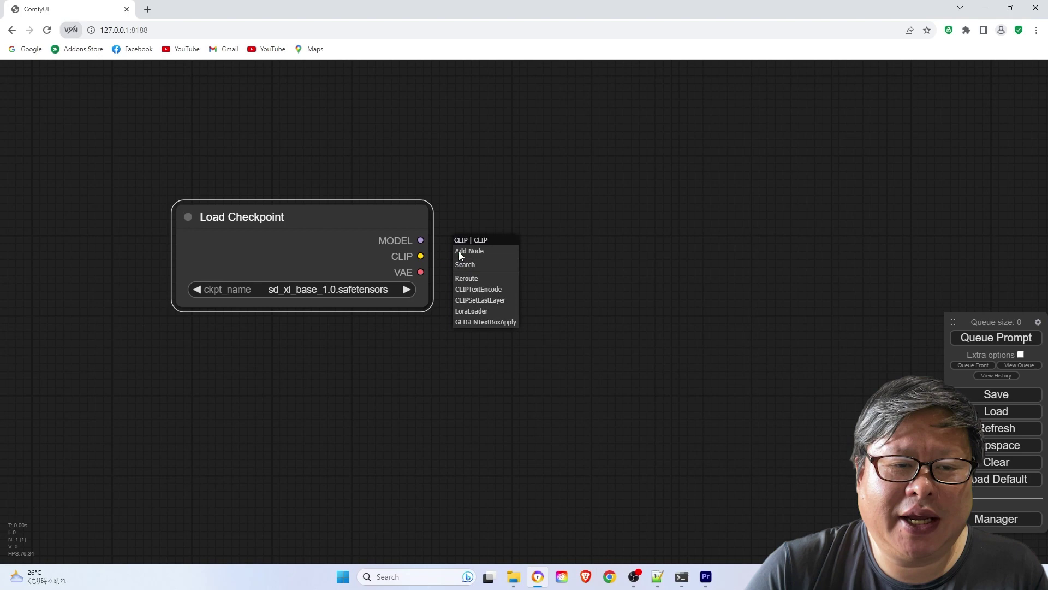
left_click(479, 289)
left_click_drag(307, 169, 337, 292)
mouse_move(547, 159)
left_mouse_down()
mouse_move(574, 156)
mouse_move(616, 121)
left_mouse_up()
left_click(606, 197)
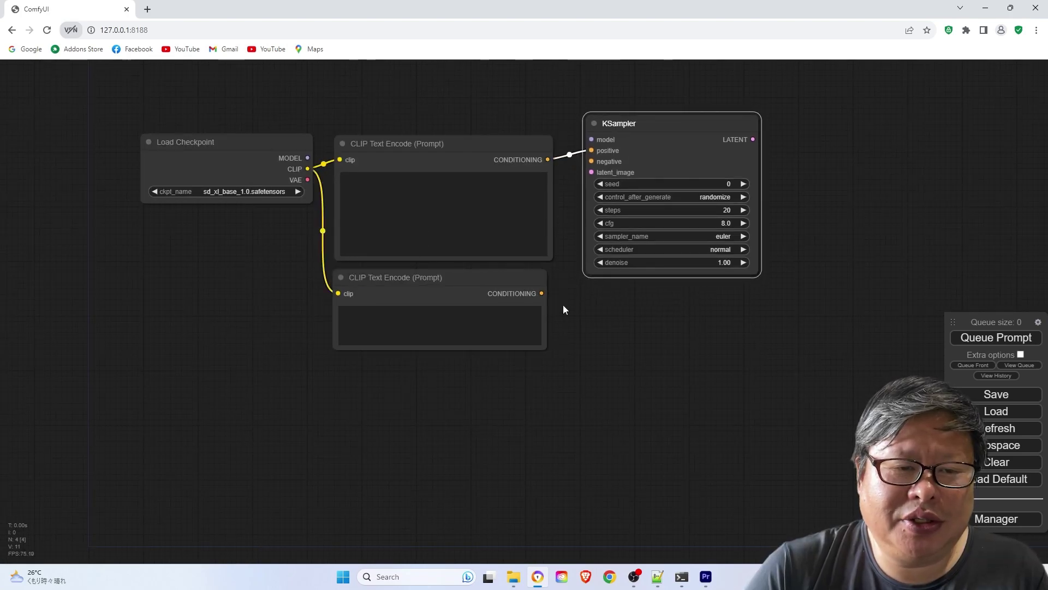
left_click_drag(541, 293, 592, 162)
left_click_drag(307, 157, 591, 140)
left_click_drag(214, 142, 207, 128)
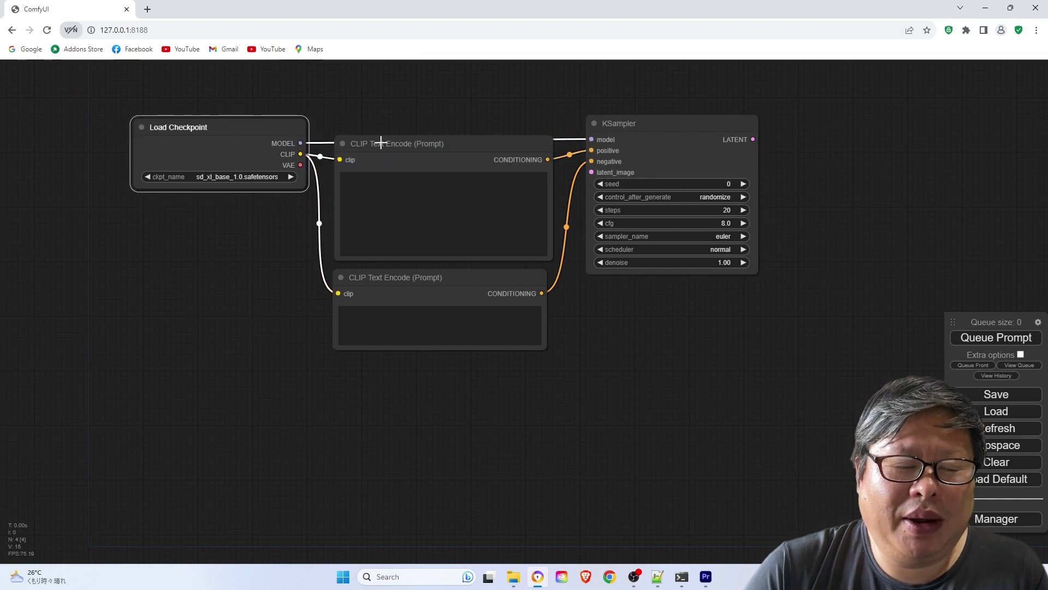
left_click_drag(381, 143, 387, 121)
Write the positive and negative prompts, coloring them green and red
left_click(362, 166)
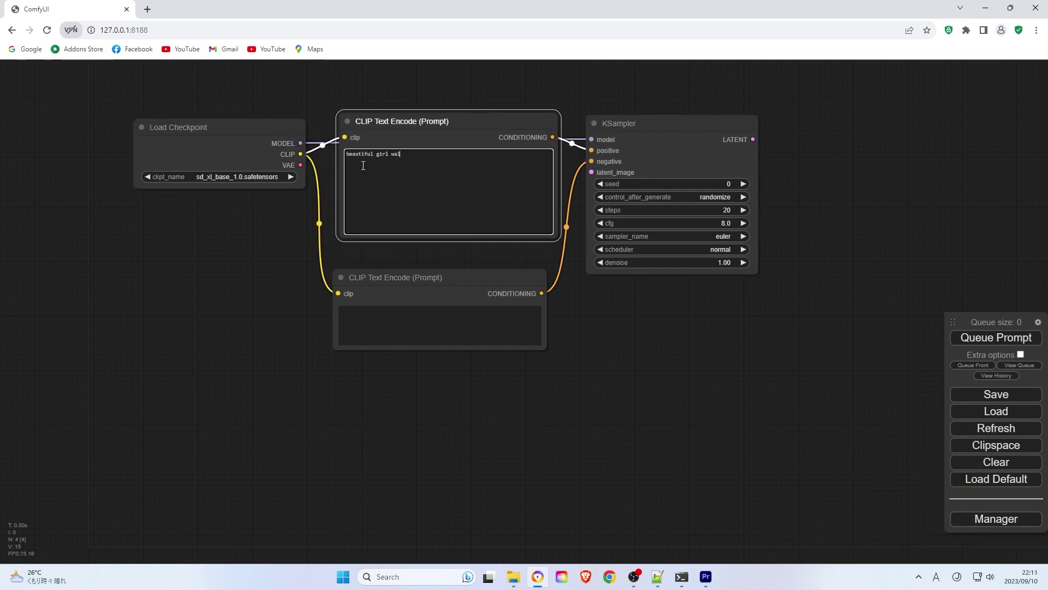
left_click(360, 320)
type("easy .")
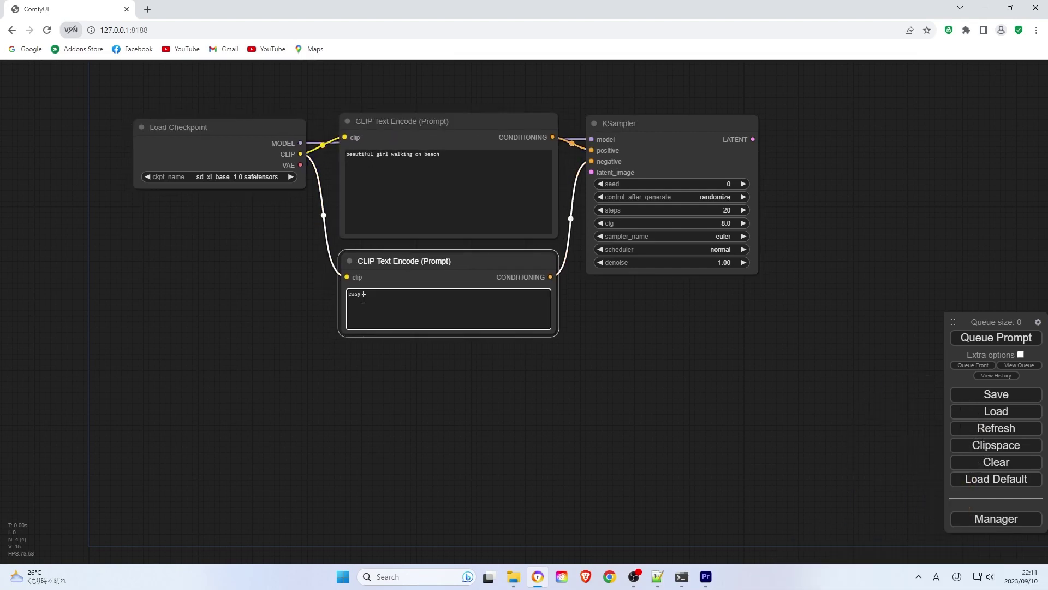
right_click(466, 121)
left_click(545, 238)
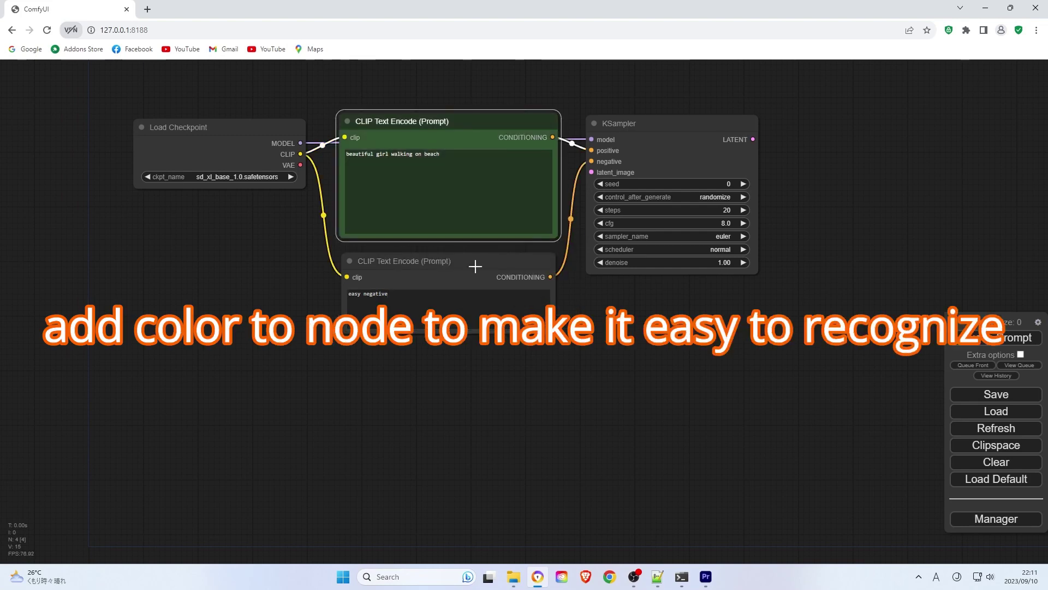
right_click(471, 255)
left_click(550, 381)
Add VAE Decode, a 1024×1024 Empty Latent Image and a Preview Image, wiring the checkpoint VAE
left_click_drag(753, 140, 771, 131)
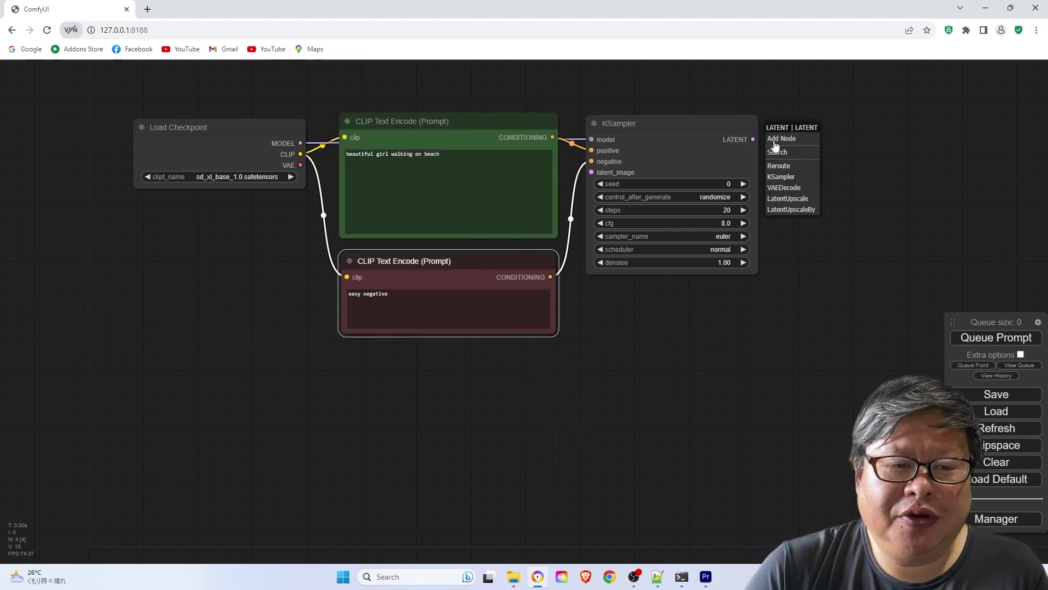
left_click(784, 199)
left_click_drag(591, 172, 479, 353)
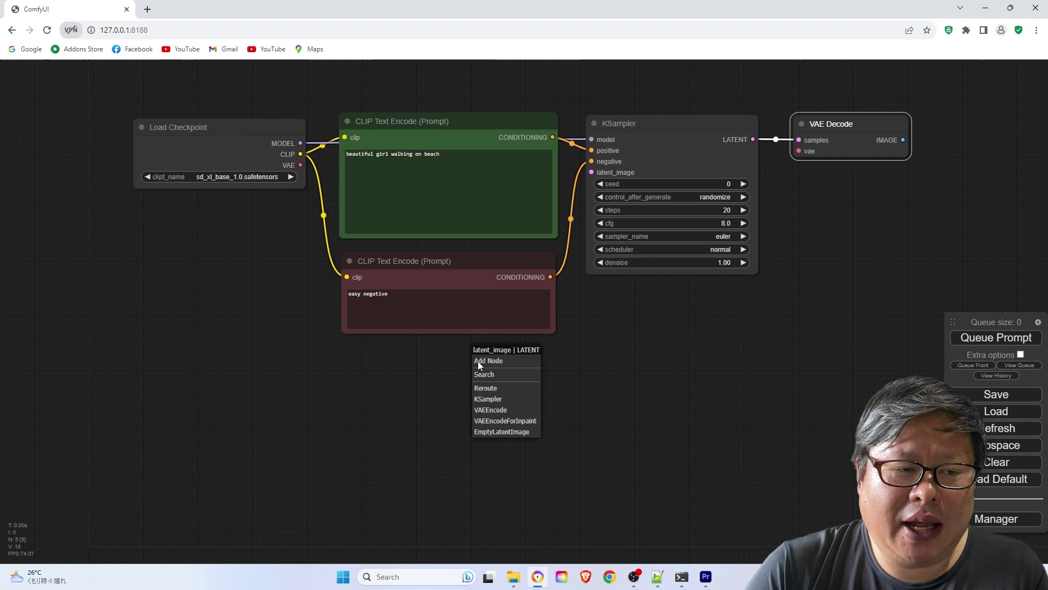
left_click(491, 381)
left_click_drag(577, 358, 475, 356)
left_click(514, 379)
type("1024")
key("Return")
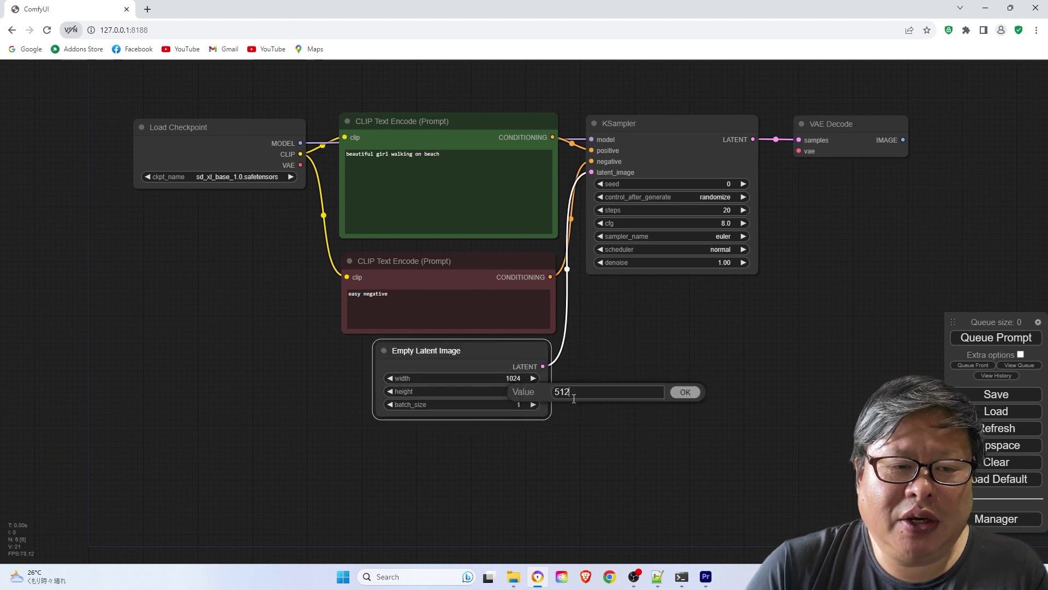
type("1024")
left_click_drag(799, 151, 301, 165)
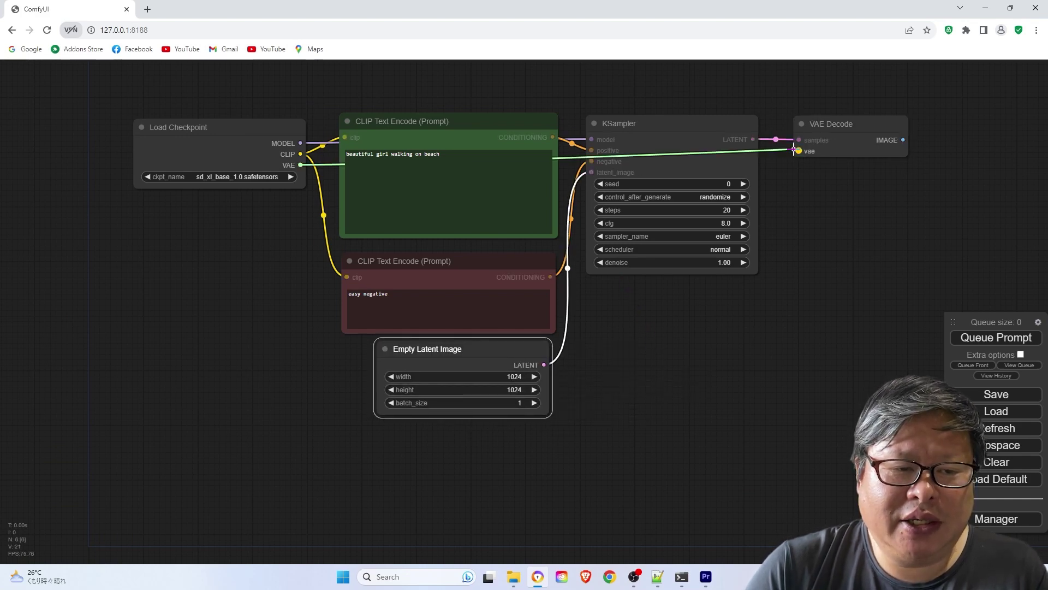
left_click_drag(902, 140, 925, 139)
left_click(950, 201)
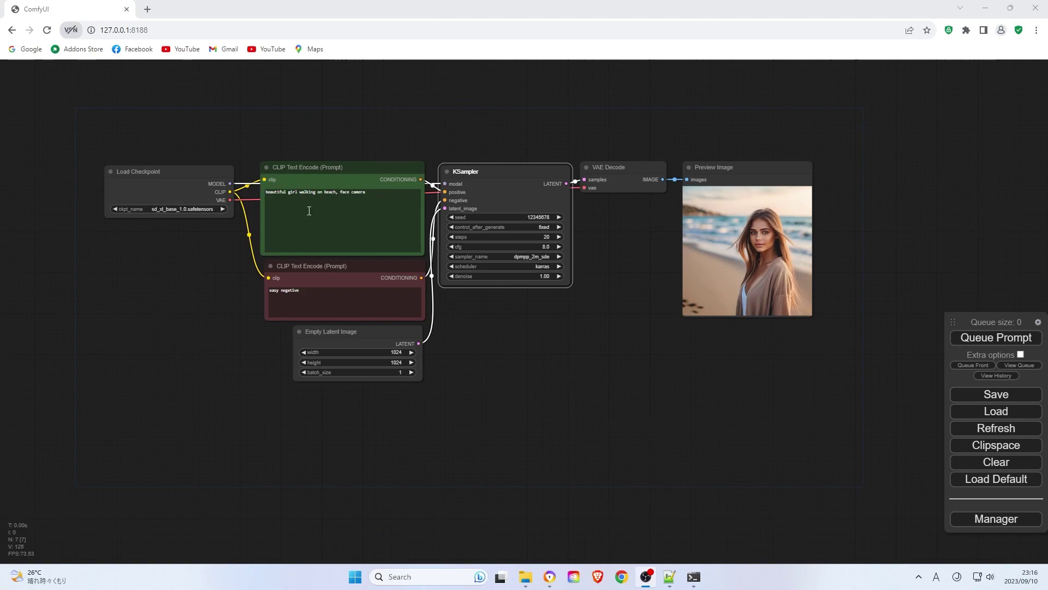
Duplicate the whole graph and set the copy's checkpoint to sd_xl_refiner_1.0
left_click_drag(681, 332, 755, 413)
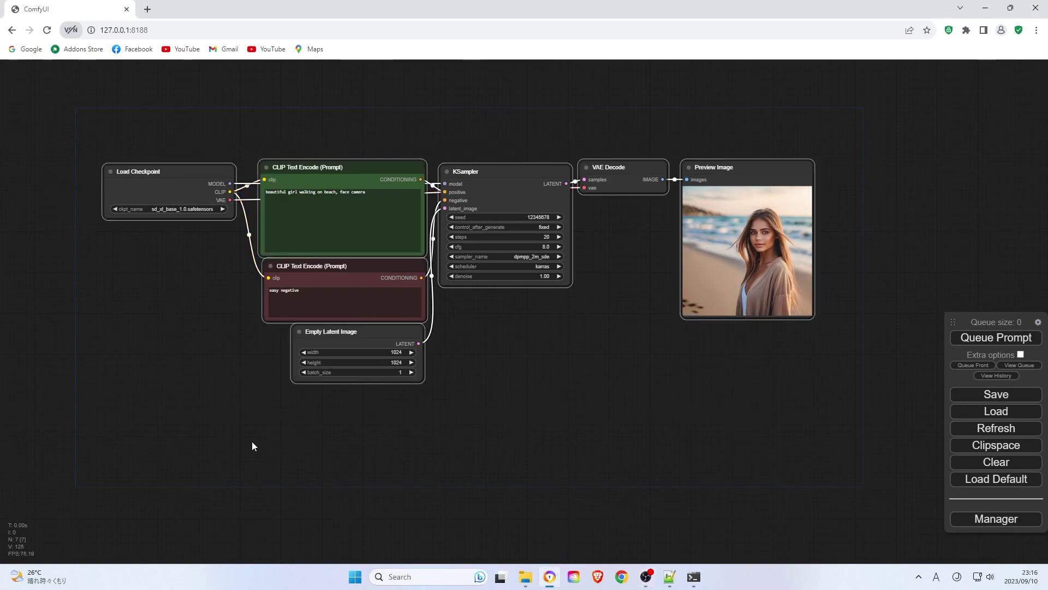
key("ctrl+v")
scroll(489, 267, "down", 2)
mouse_move(490, 267)
left_mouse_down()
mouse_move(443, 339)
mouse_move(316, 245)
left_mouse_up()
scroll(393, 278, "up", 2)
left_click(345, 279)
left_click(344, 413)
scroll(544, 386, "down", 2)
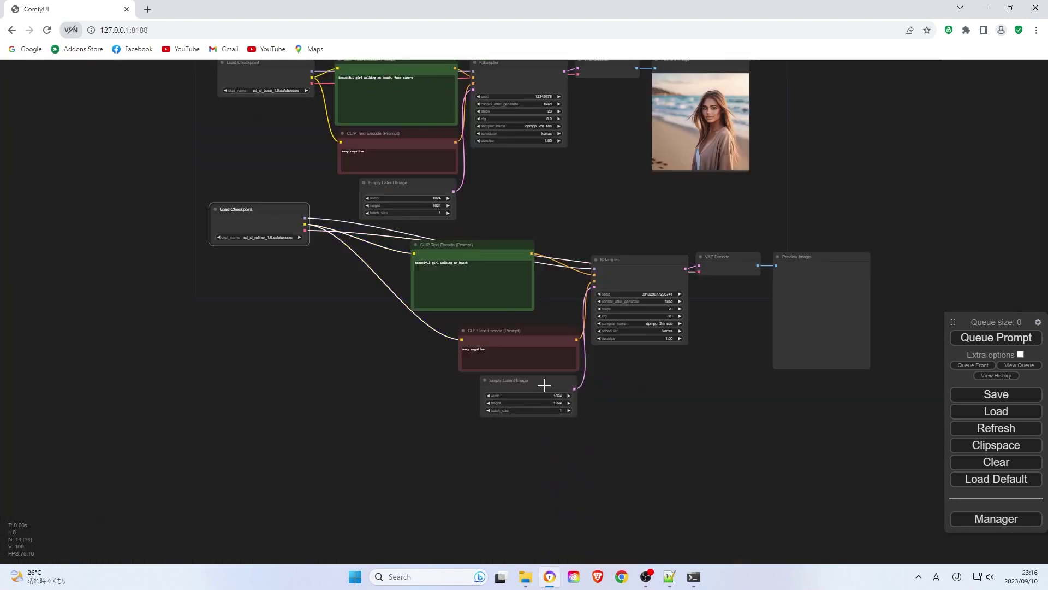
Lay out the copied nodes and feed the base sampler's latent into the refiner sampler
mouse_move(544, 385)
left_mouse_down()
mouse_move(467, 320)
mouse_move(394, 310)
left_mouse_up()
left_click_drag(607, 260, 491, 182)
left_click_drag(713, 257, 606, 185)
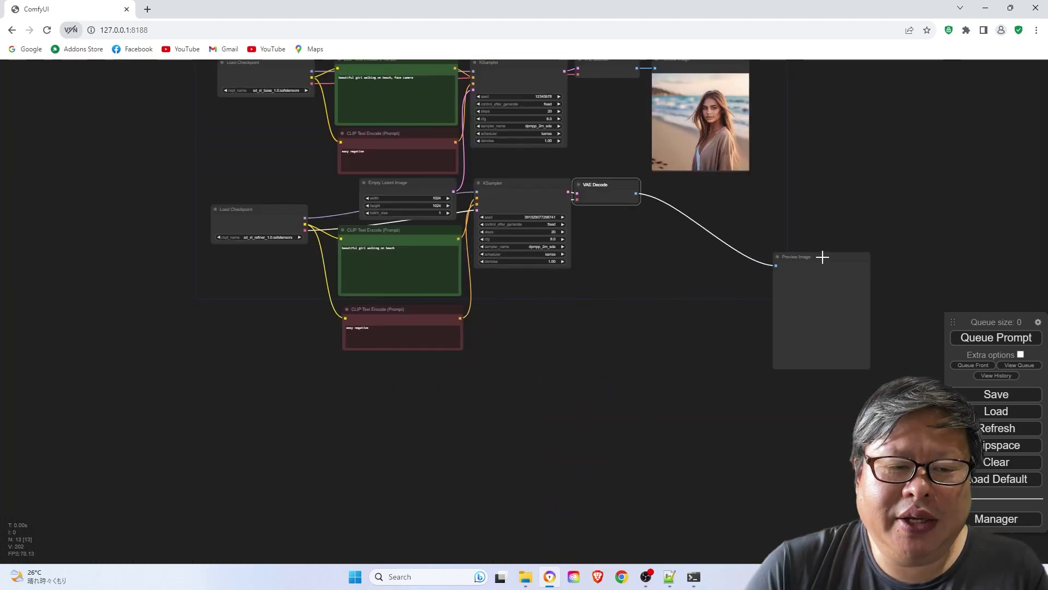
left_click_drag(823, 257, 721, 254)
scroll(688, 354, "up", 3)
left_click_drag(434, 449, 435, 459)
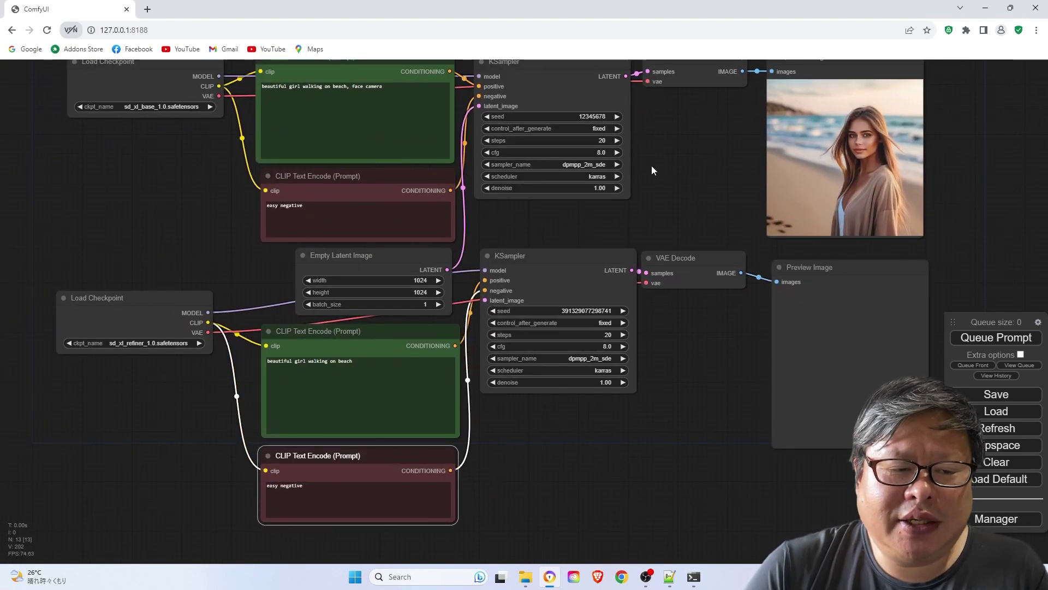
left_click_drag(650, 165, 639, 225)
left_click_drag(613, 134, 473, 358)
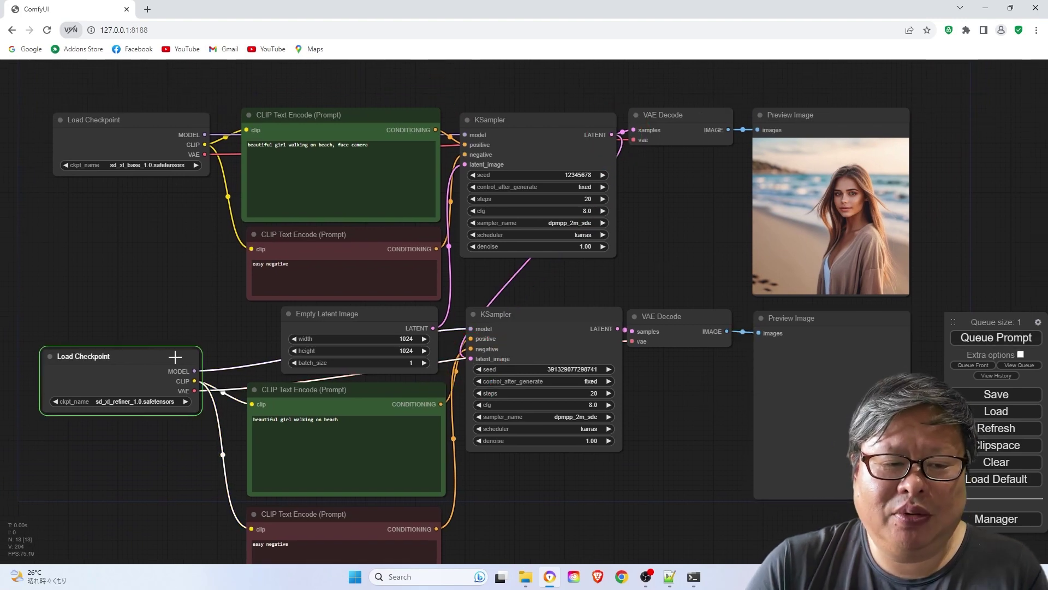
mouse_move(680, 394)
left_mouse_down()
mouse_move(659, 370)
mouse_move(641, 391)
left_mouse_up()
scroll(646, 421, "down", 1)
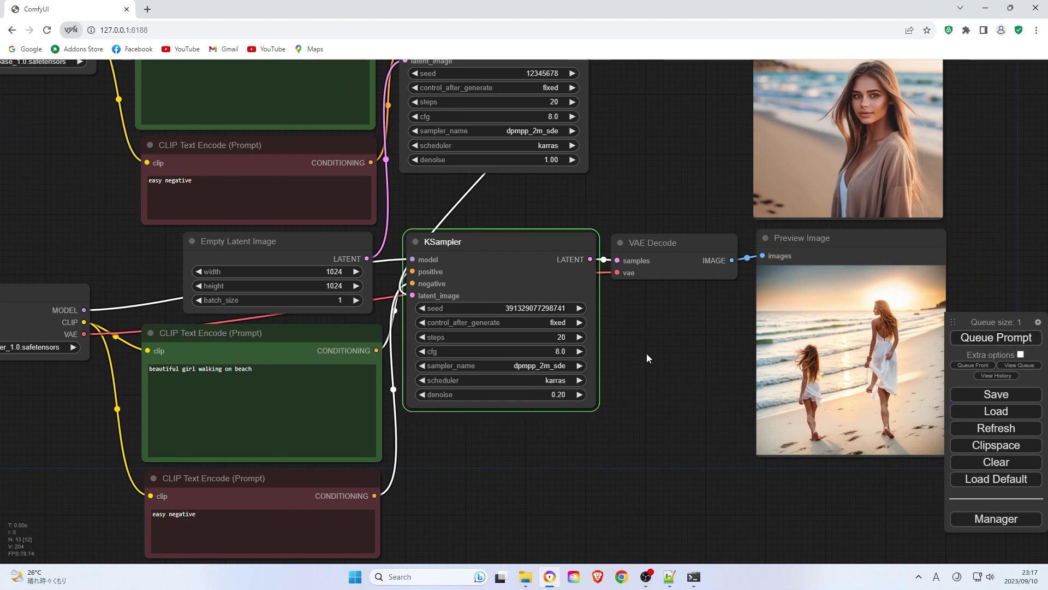
scroll(646, 353, "down", 2)
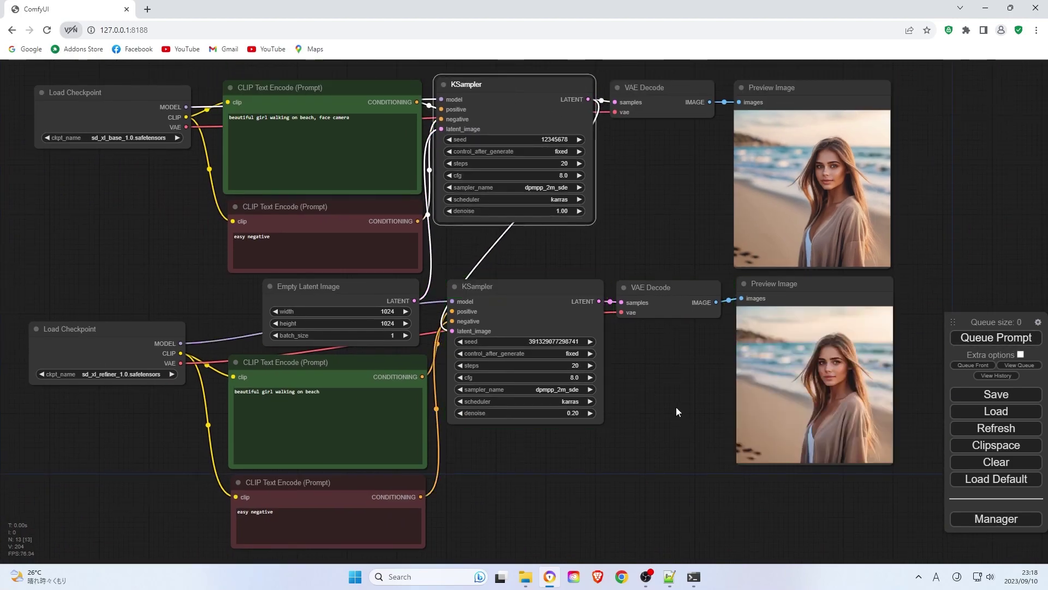
scroll(737, 450, "up", 5)
scroll(798, 483, "up", 3)
left_click_drag(889, 250, 574, 164)
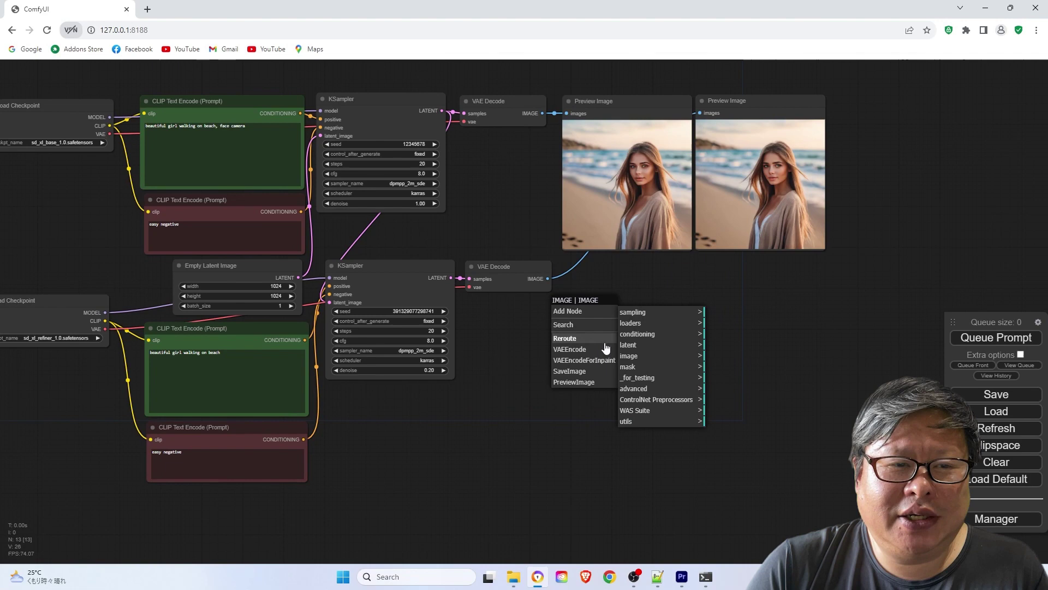
mouse_move(630, 355)
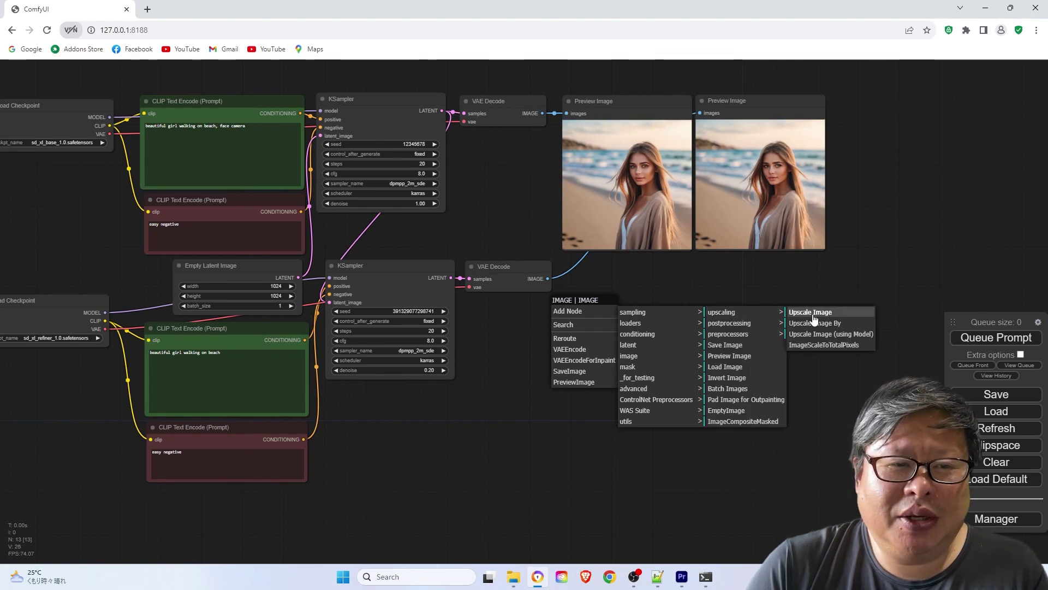
Add Upscale Image By after the refiner decoder and a Save Image with prefix 'Scaling'
left_click(813, 323)
scroll(702, 309, "up", 4)
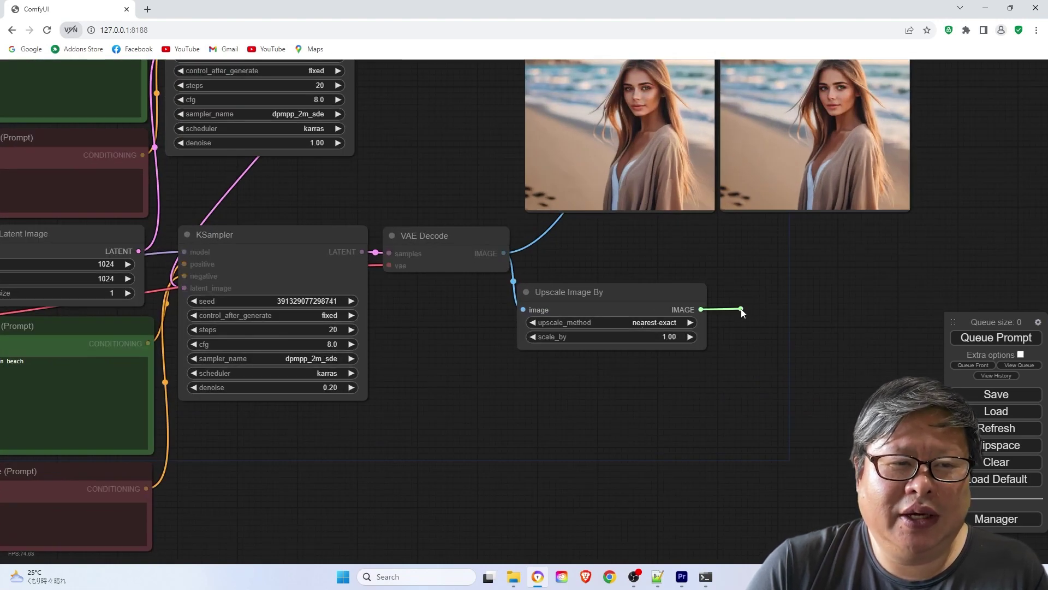
mouse_move(701, 310)
left_mouse_down()
mouse_move(742, 312)
mouse_move(762, 238)
left_mouse_up()
left_click(750, 369)
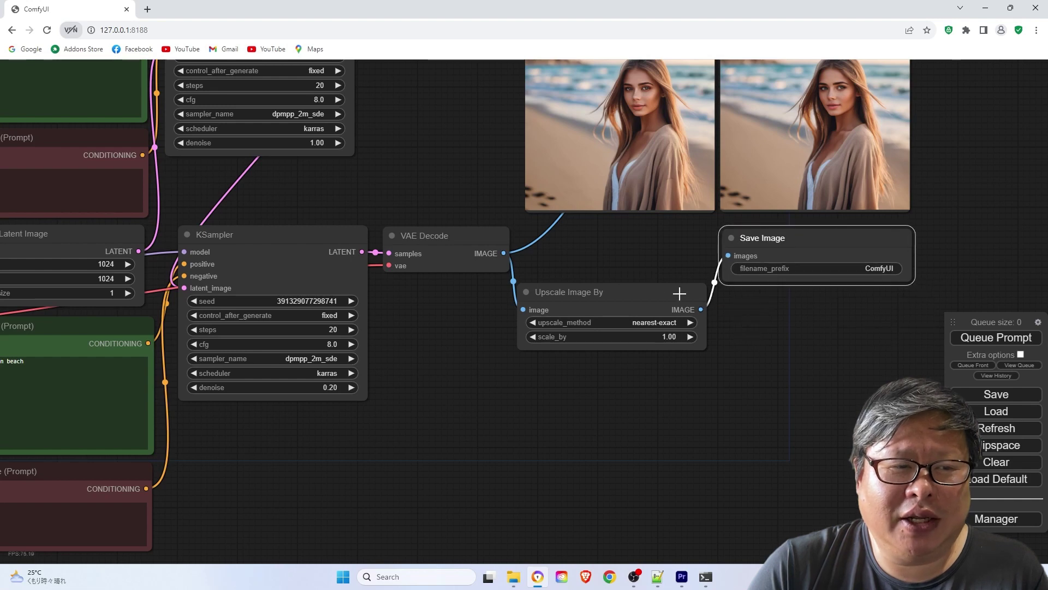
left_click_drag(573, 292, 578, 243)
left_click(881, 268)
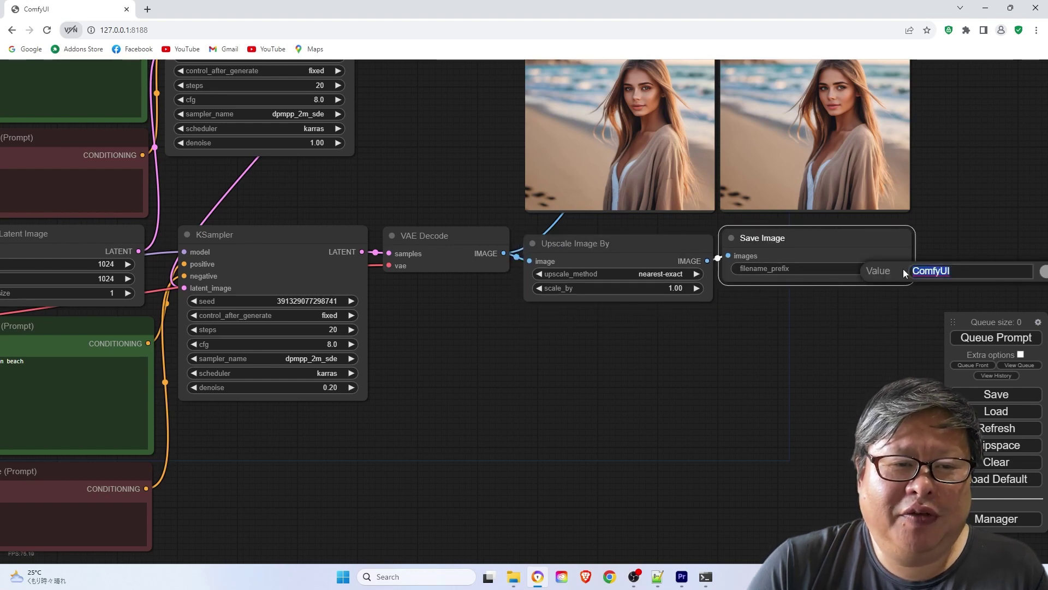
type("Scaling")
key("Return")
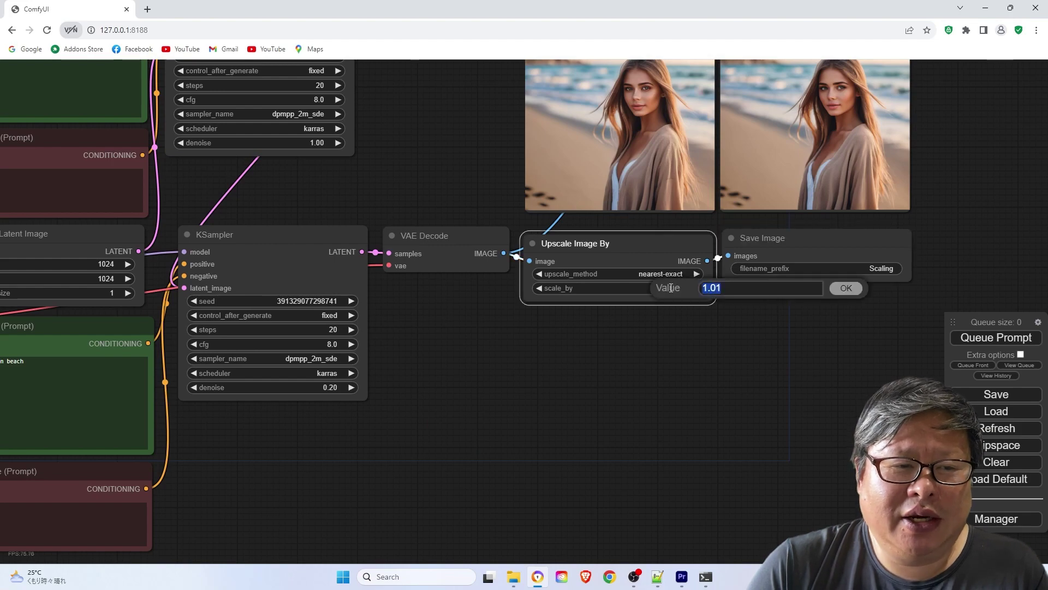
scroll(486, 318, "down", 3)
scroll(450, 244, "up", 3)
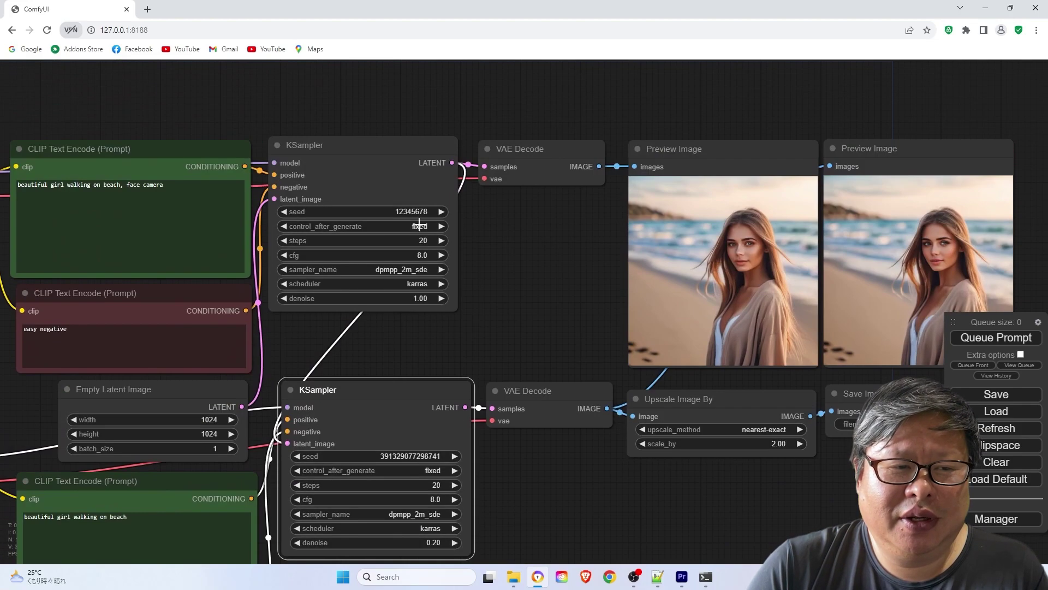
scroll(494, 253, "down", 3)
Enlarge the Save Image node and check the 2023-09-09 output folder
left_click_drag(590, 344, 533, 286)
left_click_drag(848, 315, 853, 466)
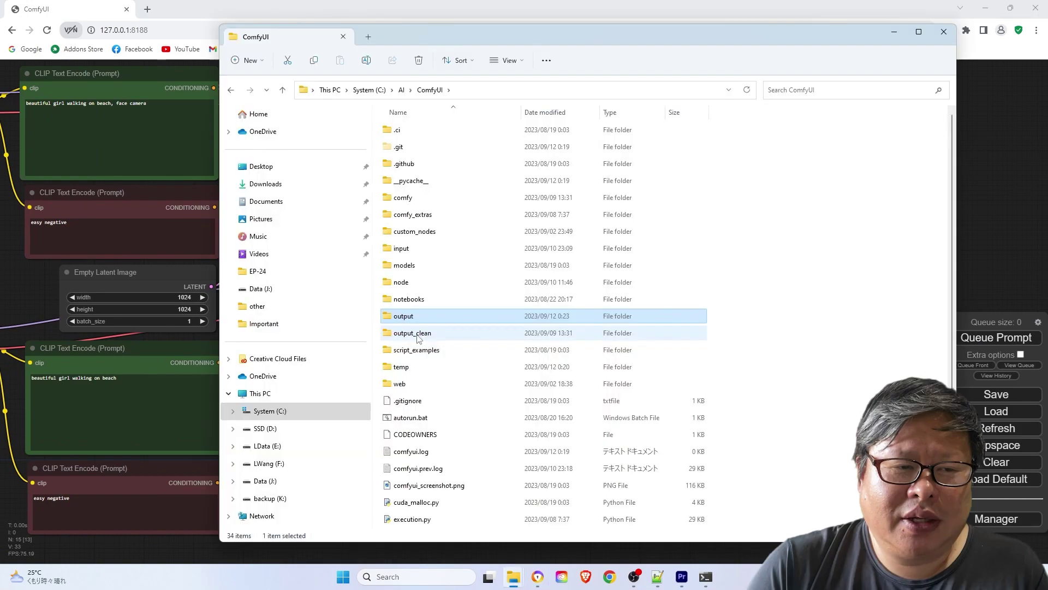
double_click(418, 332)
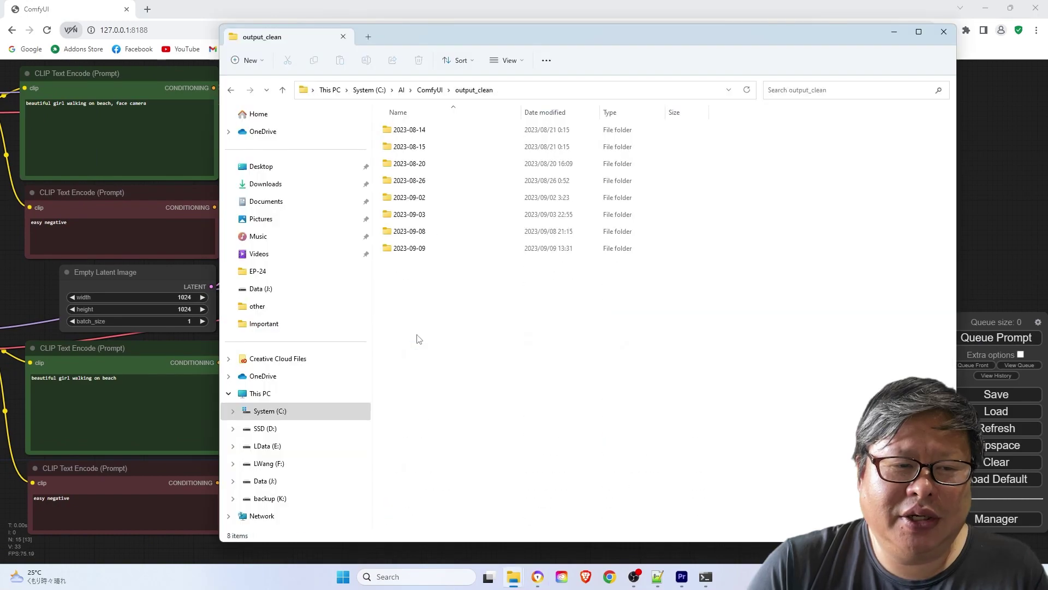
left_click(426, 249)
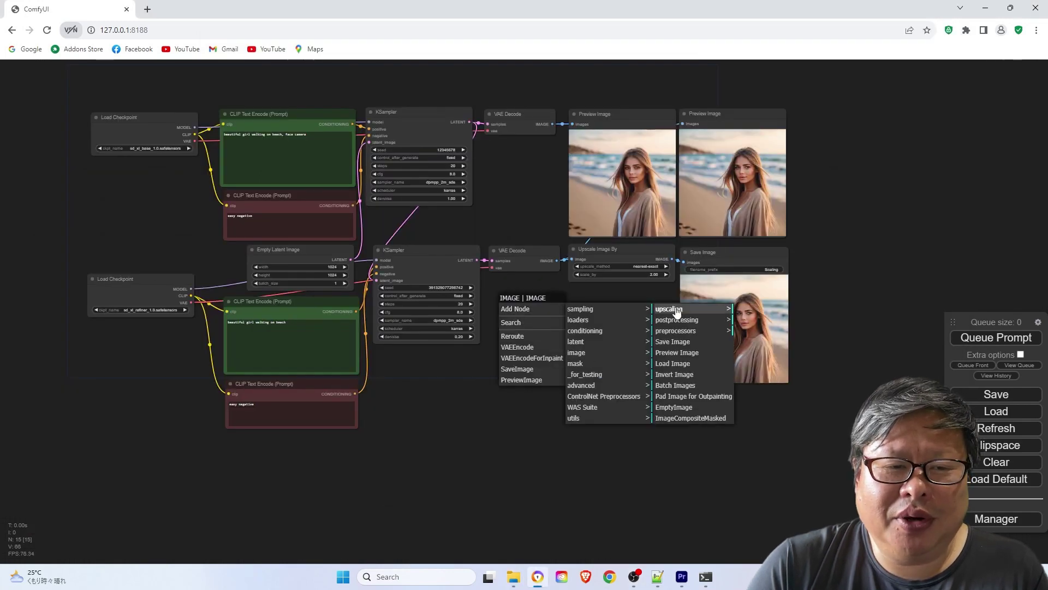
Add a model-based upscaler with a Save Image node and a 4x-UltraSharp model loader
left_click(778, 329)
scroll(549, 336, "up", 3)
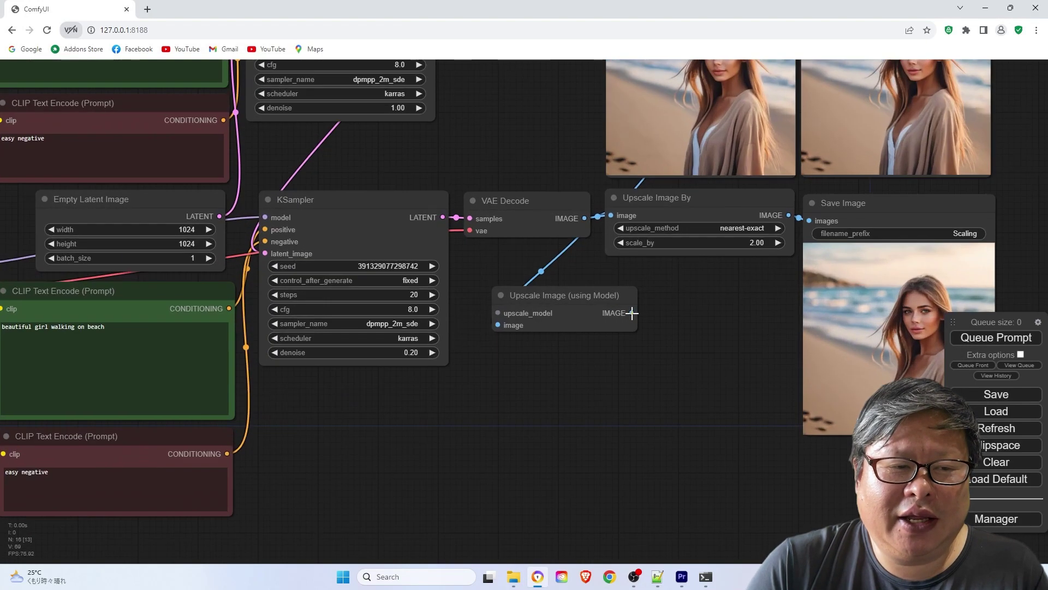
left_click_drag(631, 313, 656, 328)
left_click(672, 360)
left_click_drag(497, 313, 458, 366)
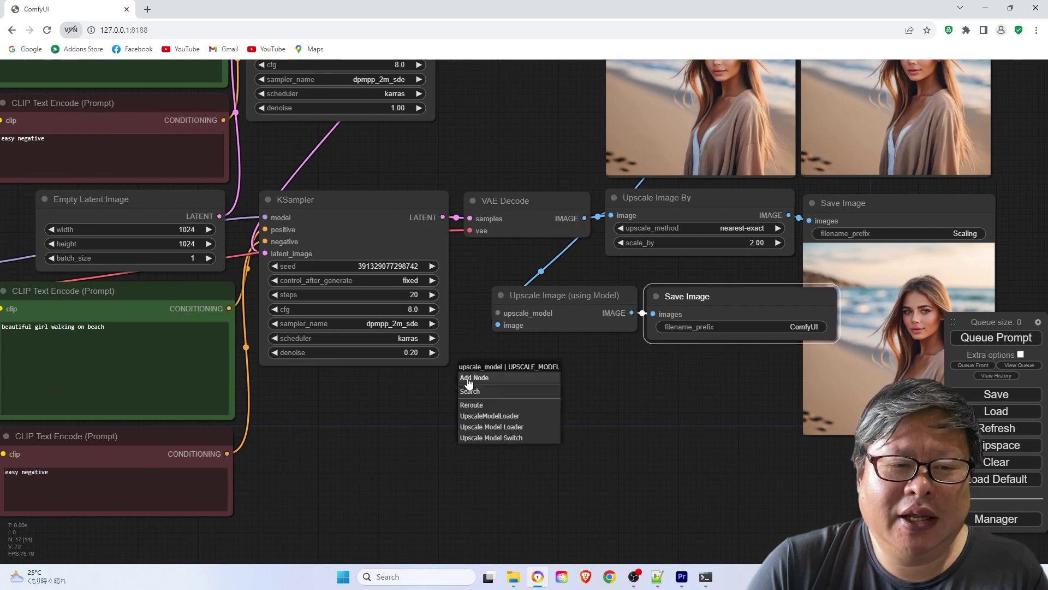
left_click(493, 426)
left_click(418, 428)
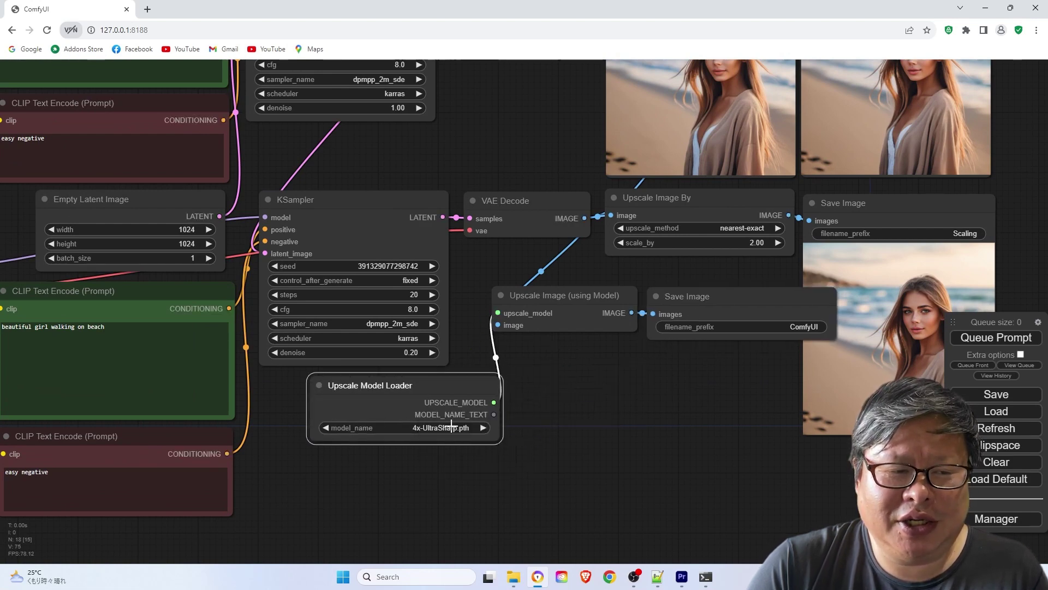
Arrange the nodes, set the prefix to '4x ultra', and open the saved image
left_click_drag(540, 296, 504, 278)
left_click_drag(688, 297, 647, 283)
left_click(705, 314)
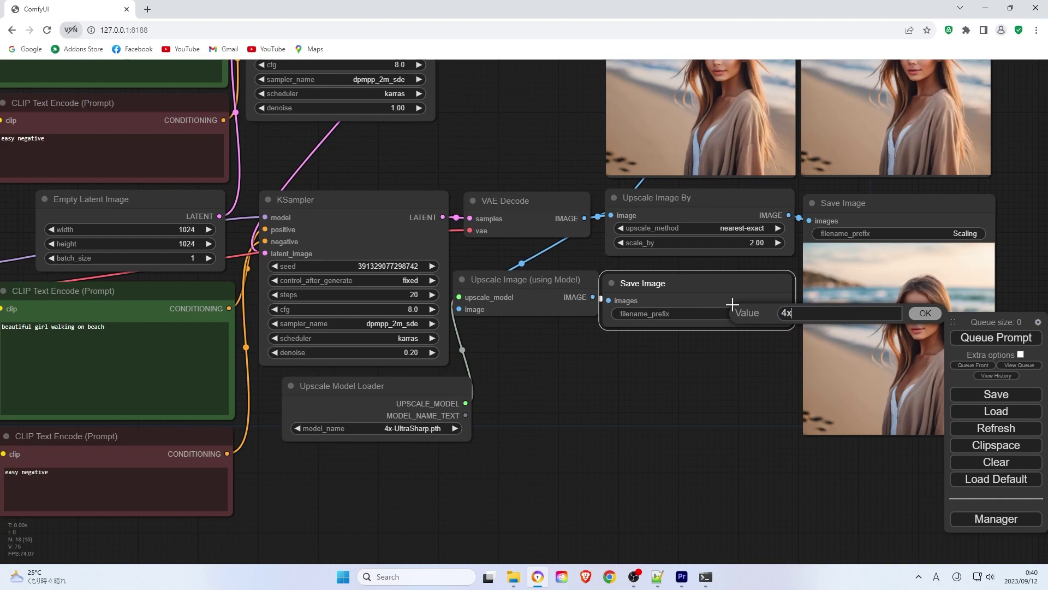
left_click(925, 313)
left_click_drag(344, 386, 352, 344)
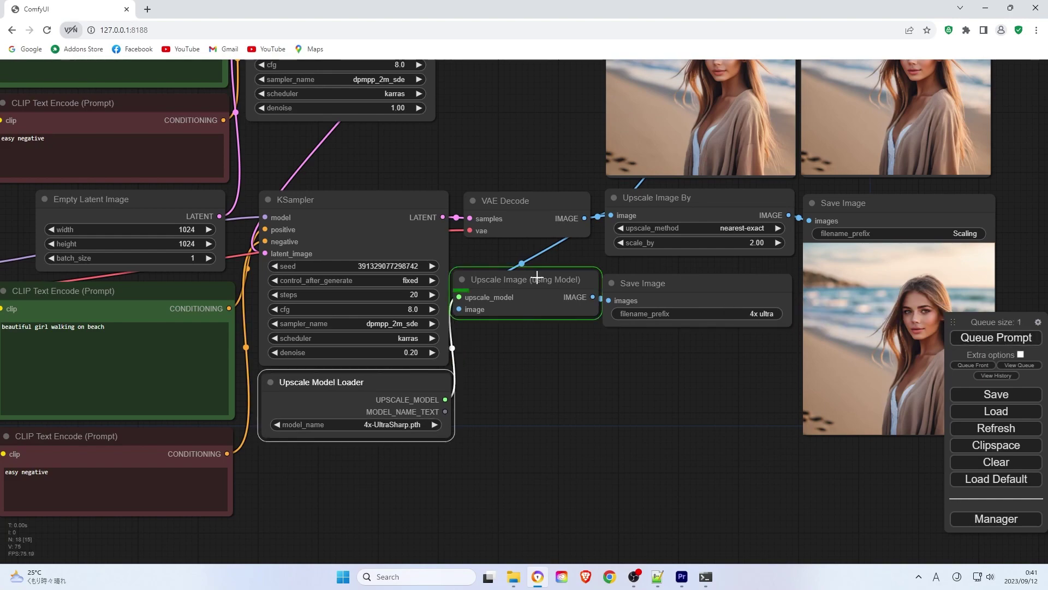
scroll(615, 326, "down", 2)
left_click(513, 577)
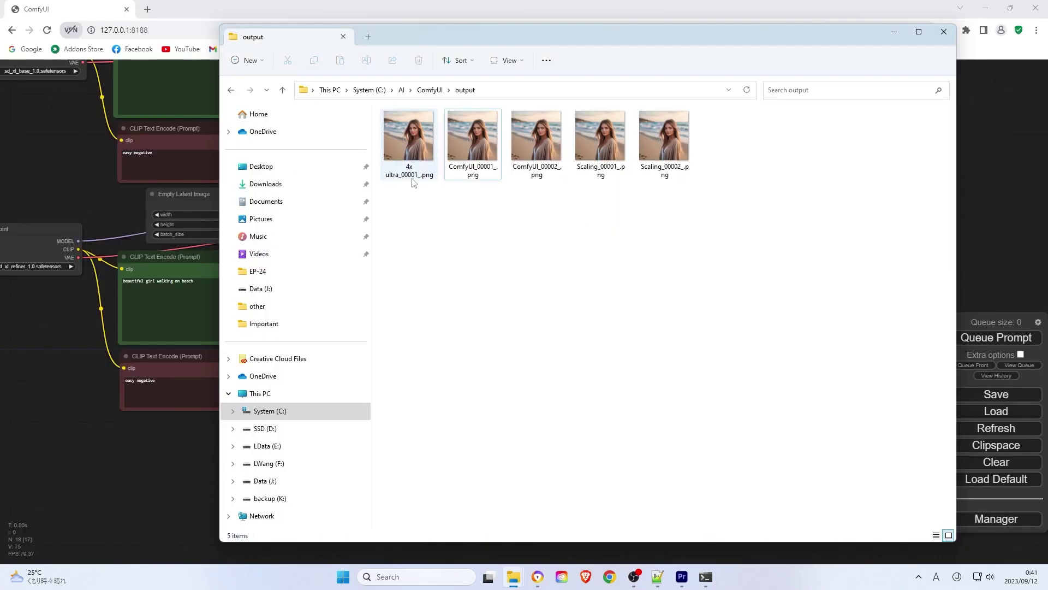
double_click(409, 137)
scroll(696, 303, "up", 4)
scroll(824, 326, "up", 2)
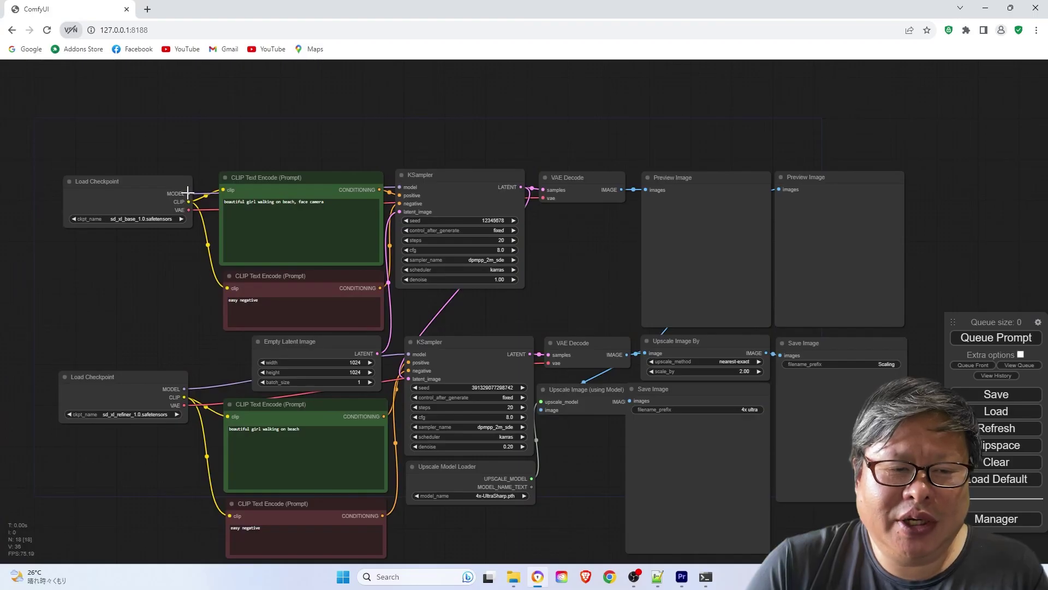
Add reroute points for the checkpoint's MODEL and CLIP connections
left_click_drag(206, 123, 206, 123)
left_click(215, 148)
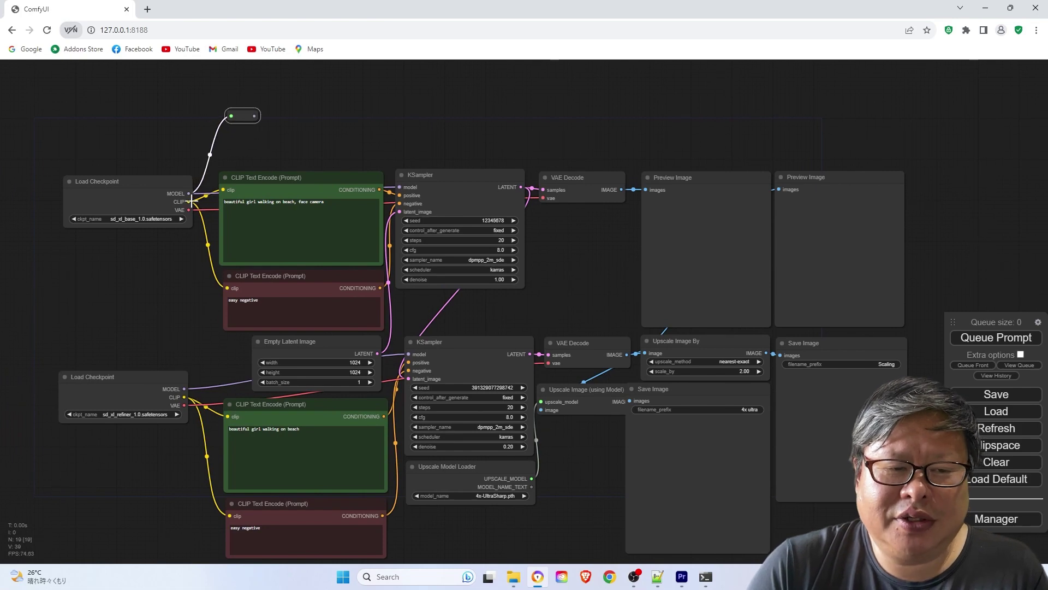
left_click_drag(229, 142, 370, 207)
left_click(246, 167)
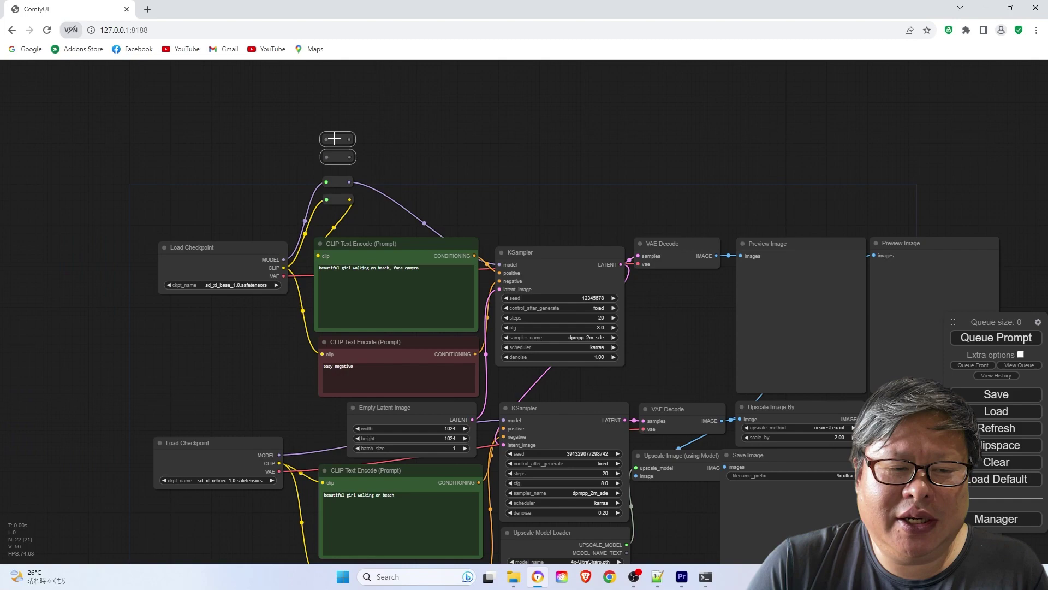
scroll(336, 148, "up", 4)
Copy the four reroutes, paste a duplicate set to the right, and move Load Checkpoint
left_click_drag(297, 102, 393, 294, "ctrl")
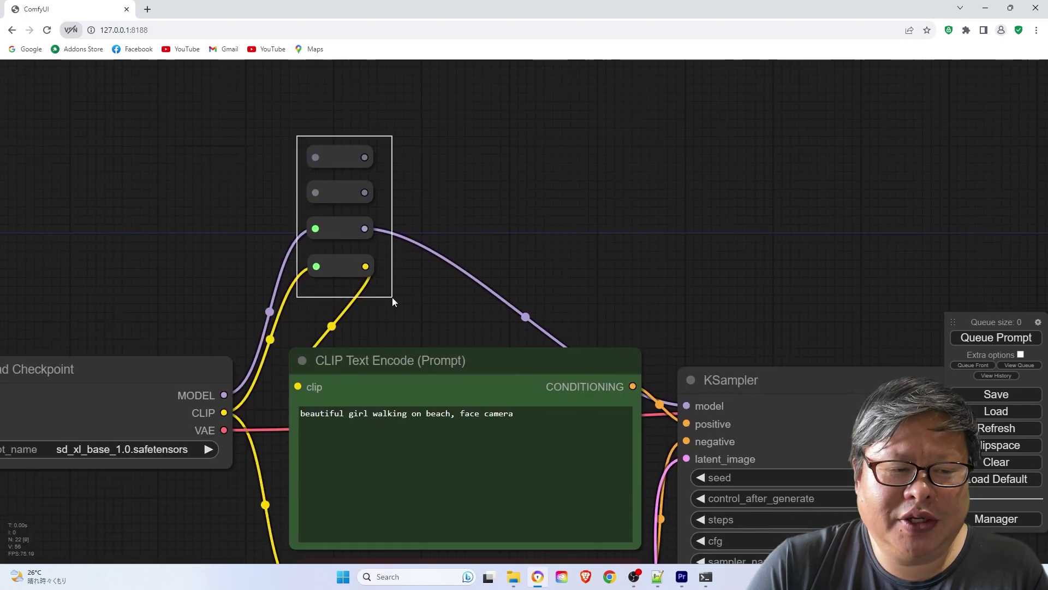
key("ctrl+c")
key("ctrl+v")
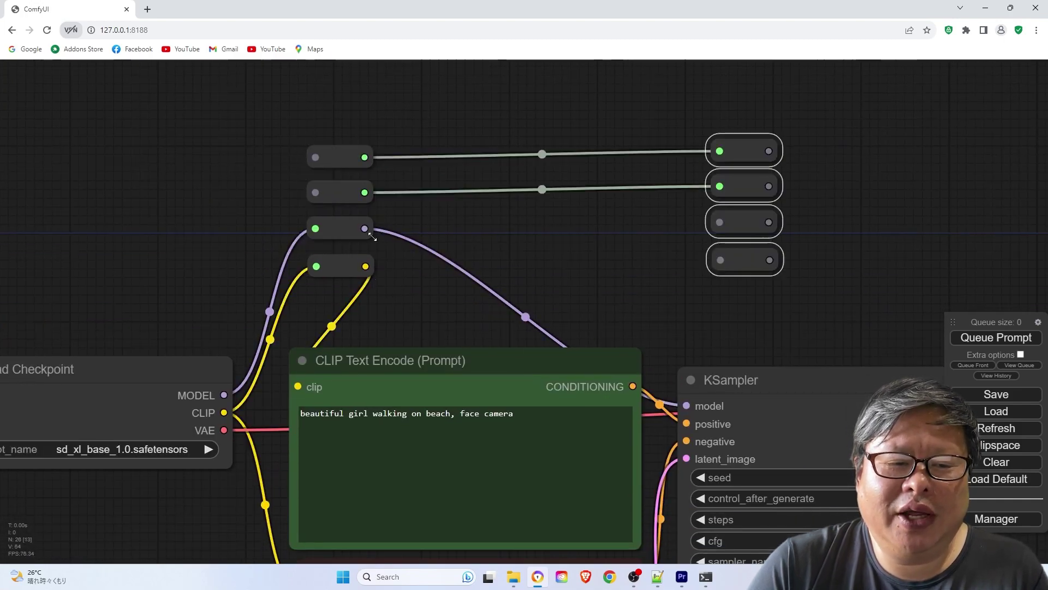
scroll(366, 267, "down", 3)
scroll(366, 266, "down", 2)
left_click_drag(246, 270, 131, 164)
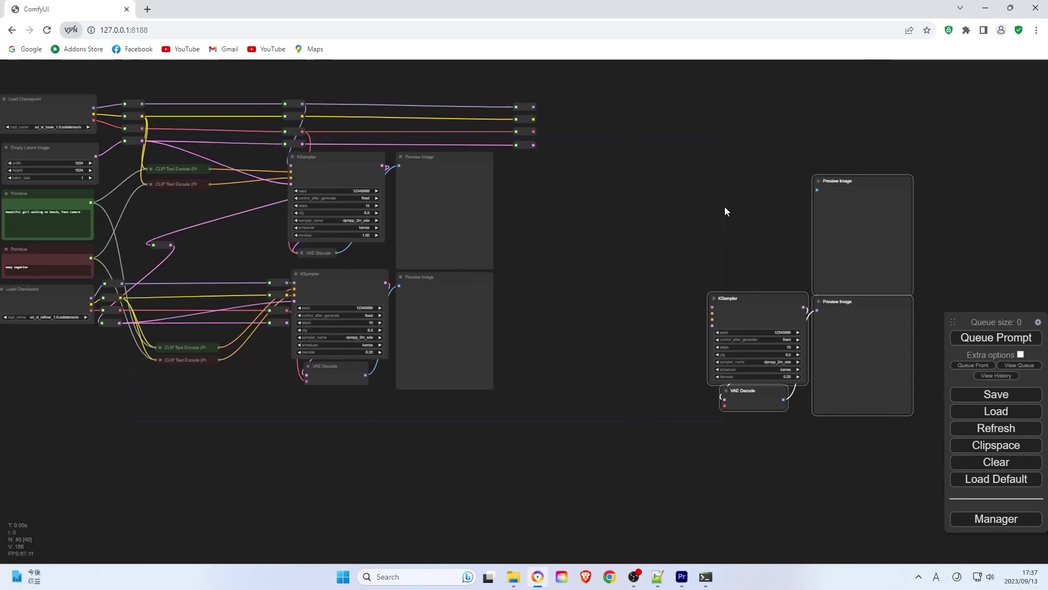
Delete the stray preview, add a Load Checkpoint, and paste linked prompt nodes with a red negative
key("Delete")
left_click(846, 320, "ctrl")
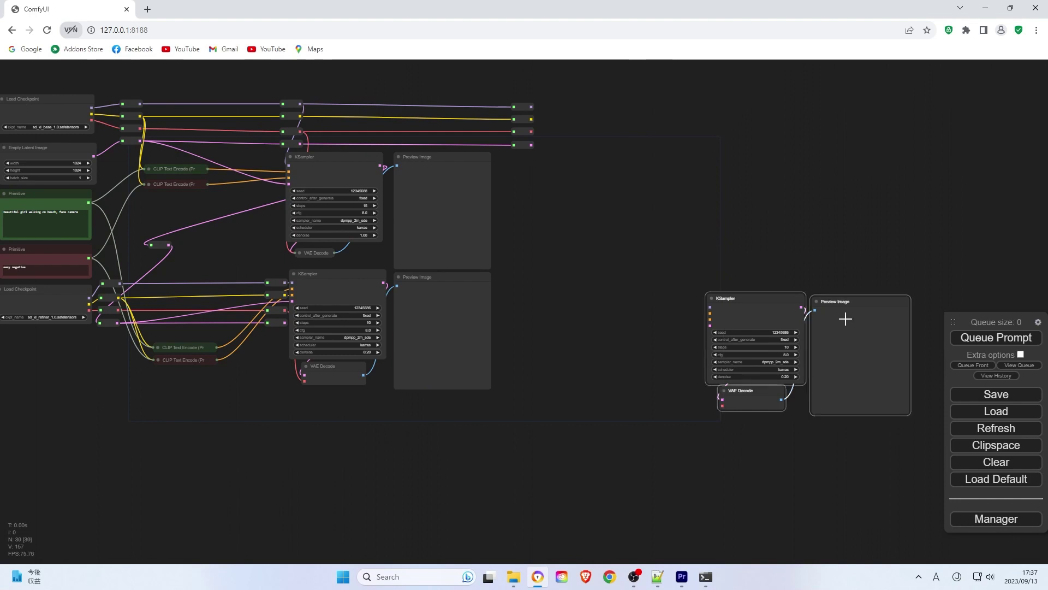
scroll(558, 175, "up", 3)
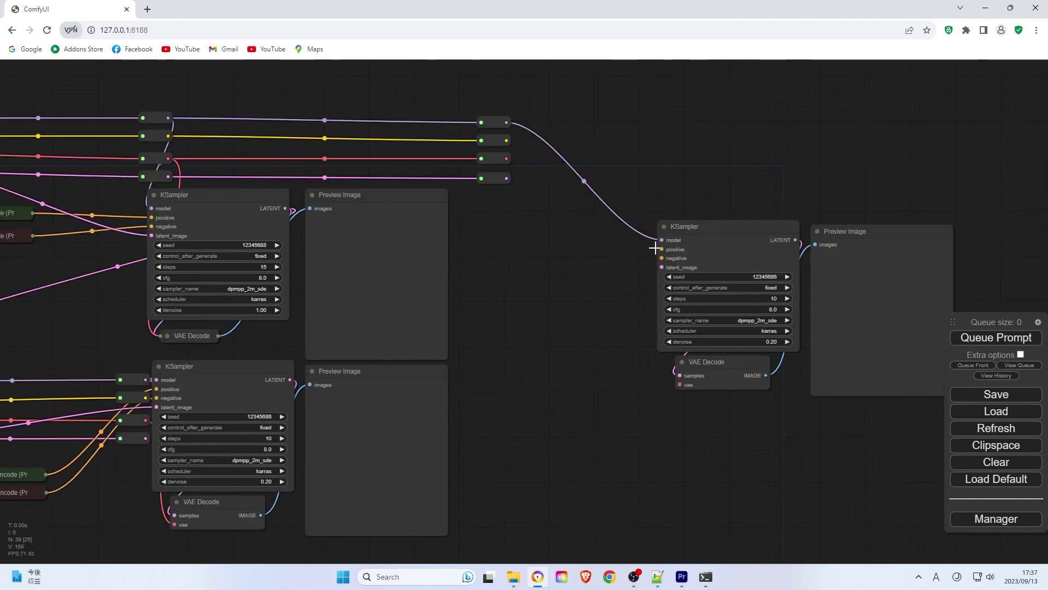
left_click_drag(569, 280, 620, 264)
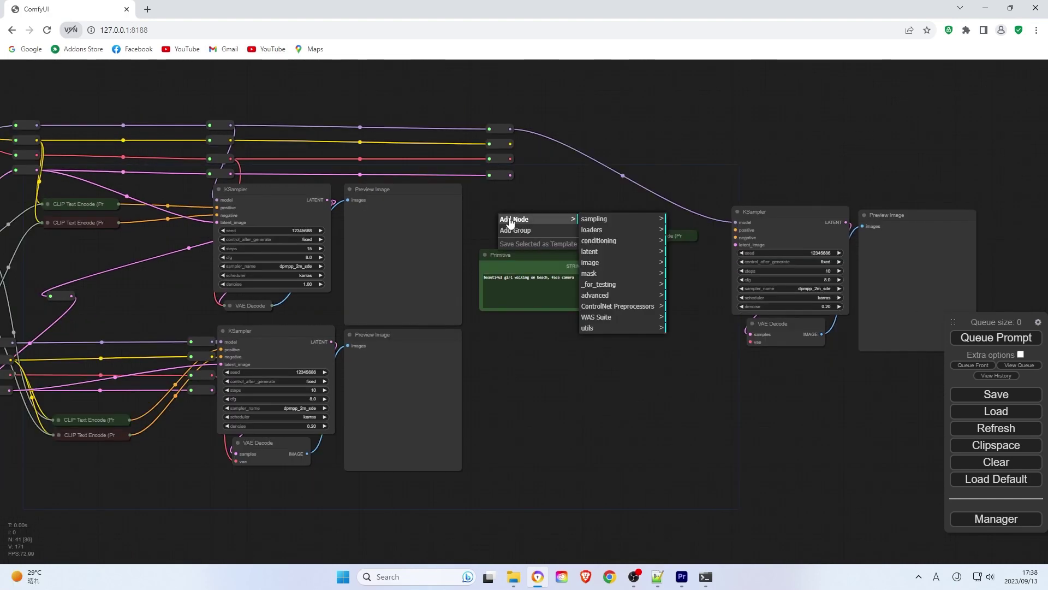
mouse_move(593, 230)
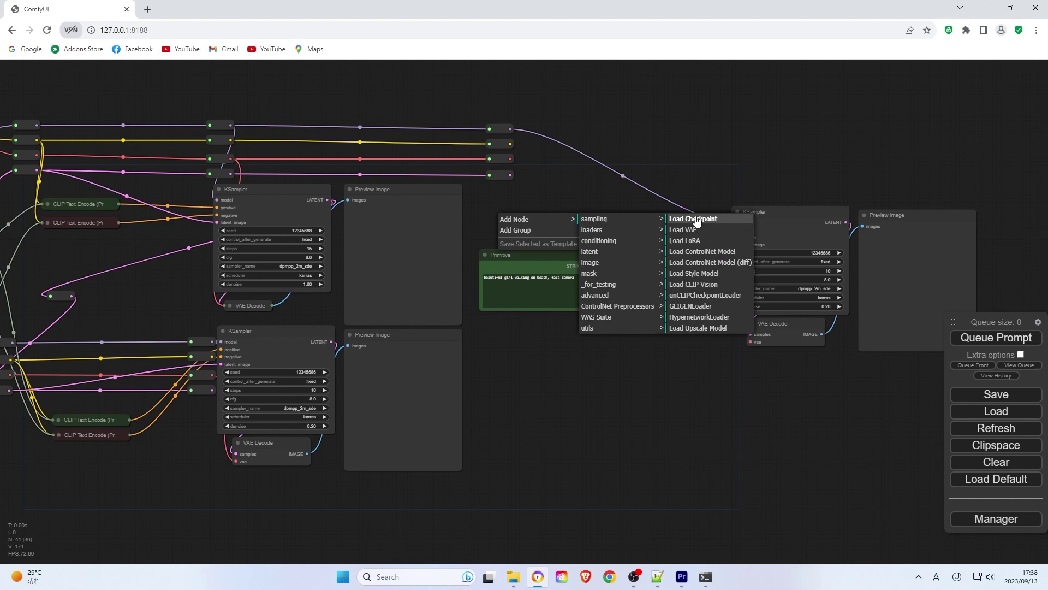
left_click(698, 220)
left_click_drag(577, 214, 558, 199)
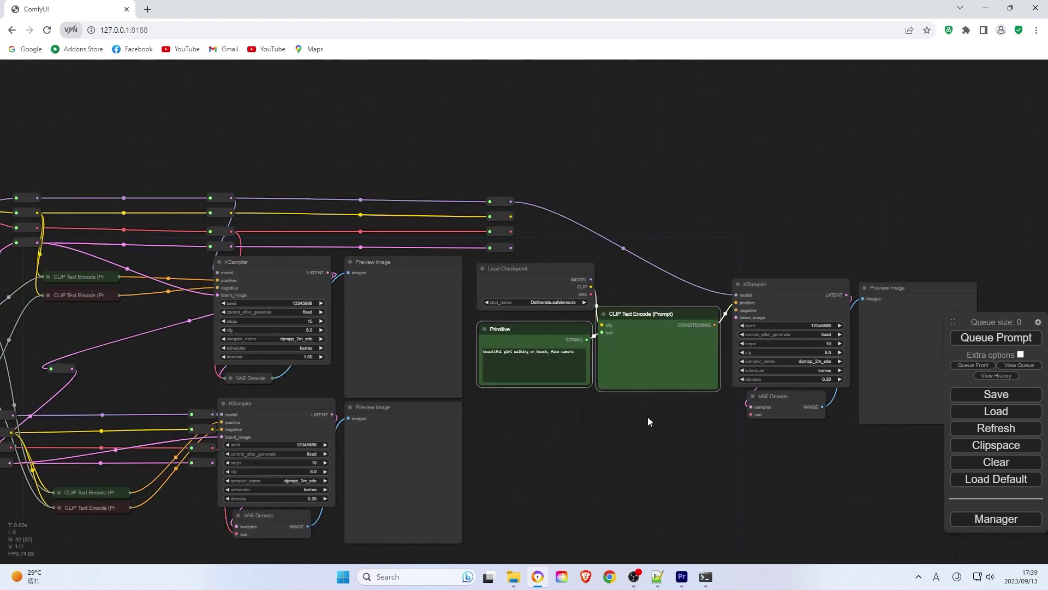
key("ctrl+shift+v")
scroll(581, 409, "up", 2)
right_click(525, 385)
left_click(587, 456)
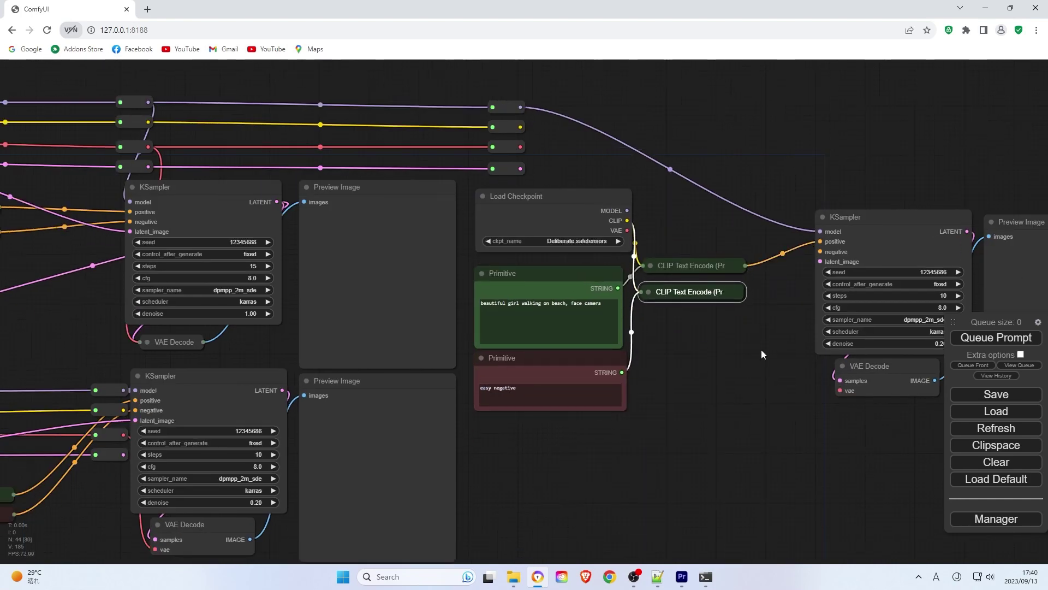
scroll(761, 349, "down", 2)
Add a Canny Edge node fed by the refined decoded image
left_click_drag(707, 207, 708, 296)
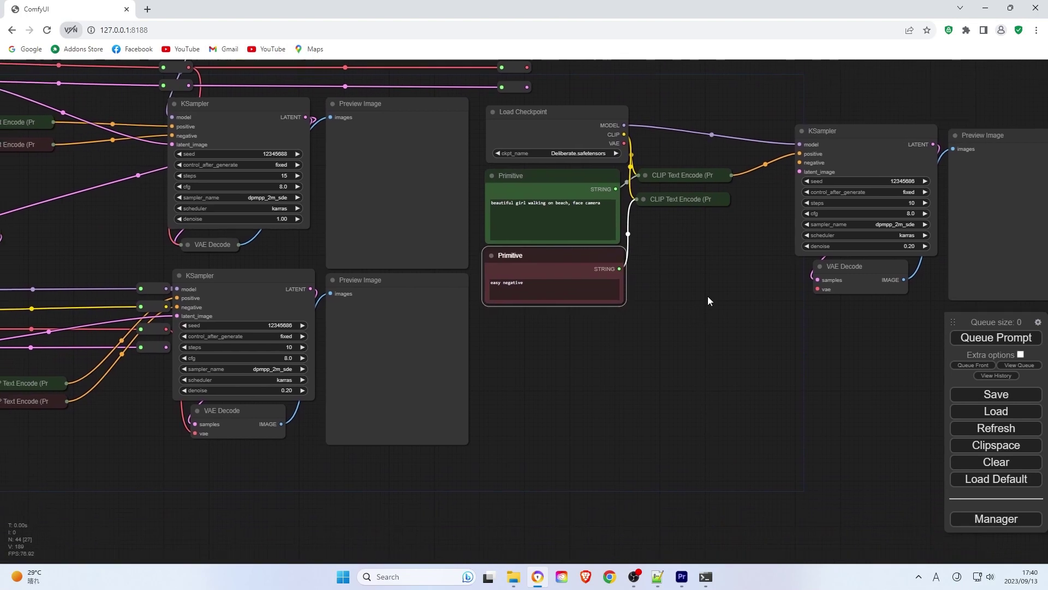
right_click(610, 348)
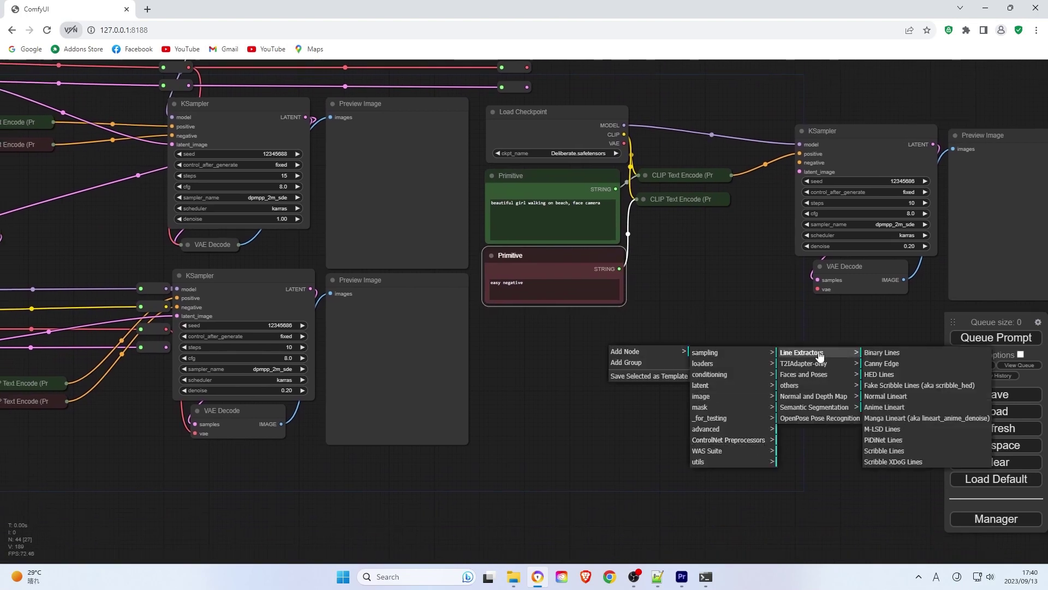
left_click(819, 359)
left_click_drag(732, 345, 708, 354)
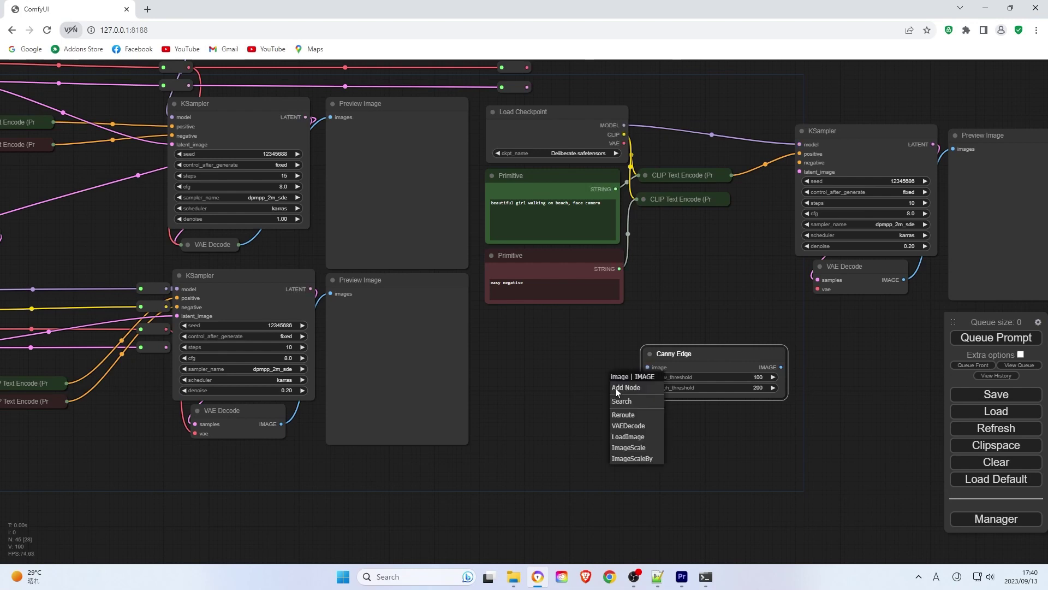
left_click(628, 437)
left_click_drag(656, 373, 524, 385)
scroll(614, 352, "up", 1)
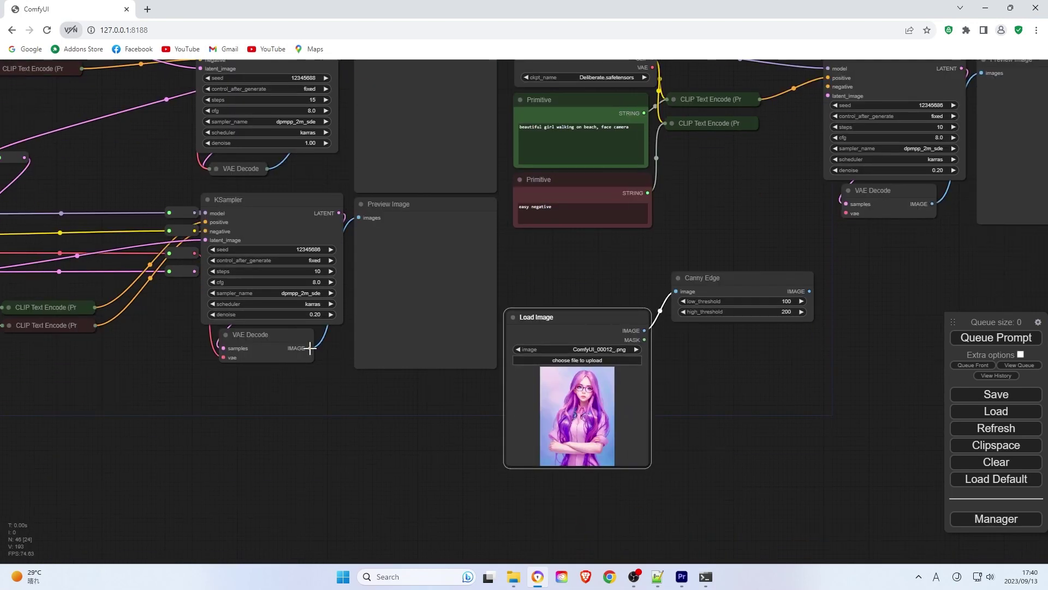
mouse_move(311, 348)
left_mouse_down()
mouse_move(680, 291)
mouse_move(524, 344)
left_mouse_up()
Add a Load ControlNet Model set to SDXL Canny and an Apply ControlNet (Advanced) node
right_click(551, 286)
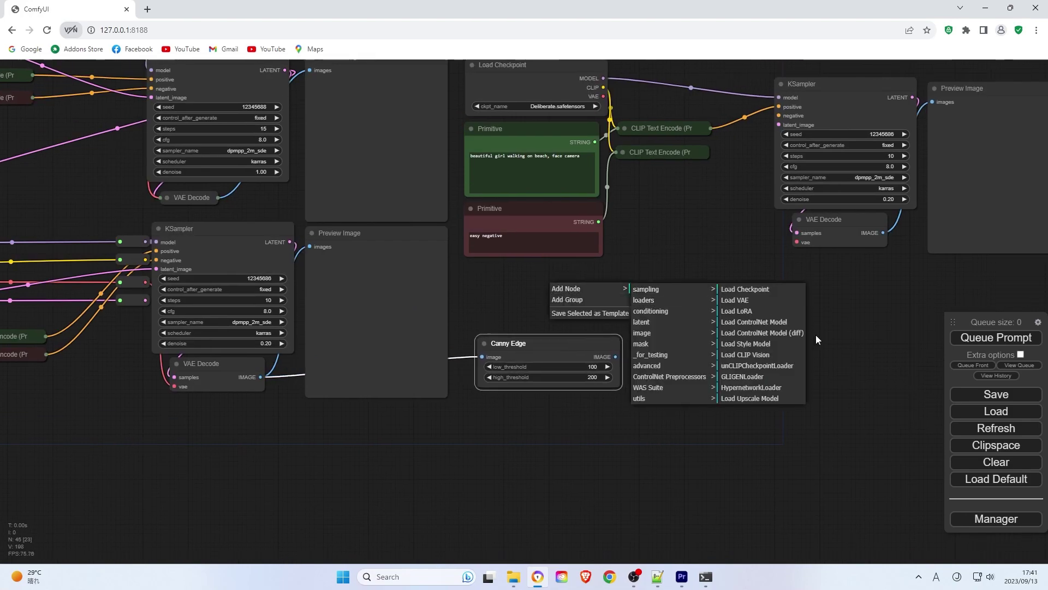
left_click(754, 322)
left_click(541, 283)
left_click(565, 351)
scroll(573, 328, "up", 1)
double_click(721, 311)
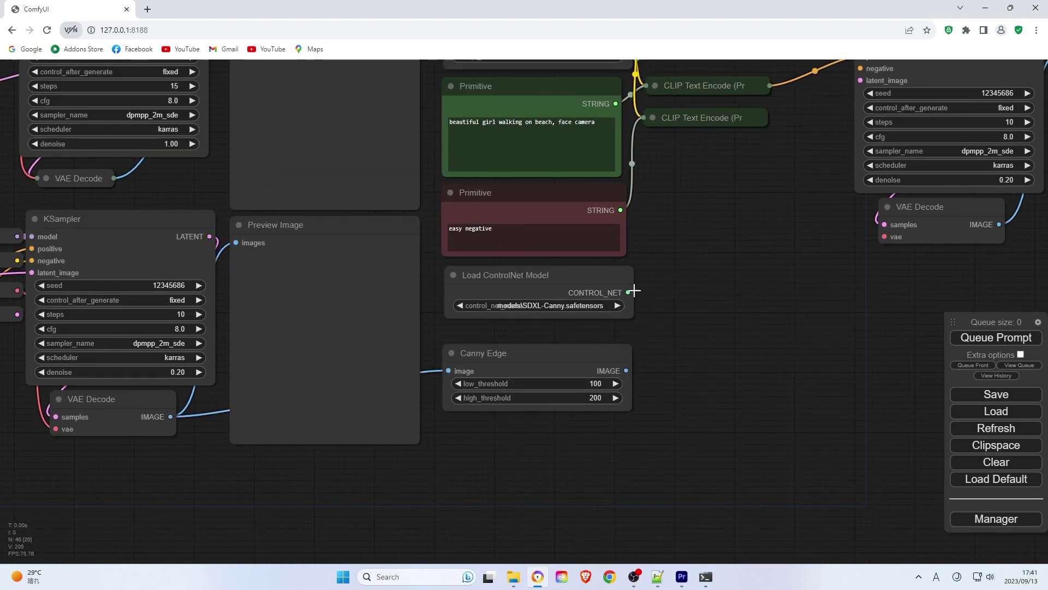
double_click(694, 330)
scroll(737, 328, "down", 1)
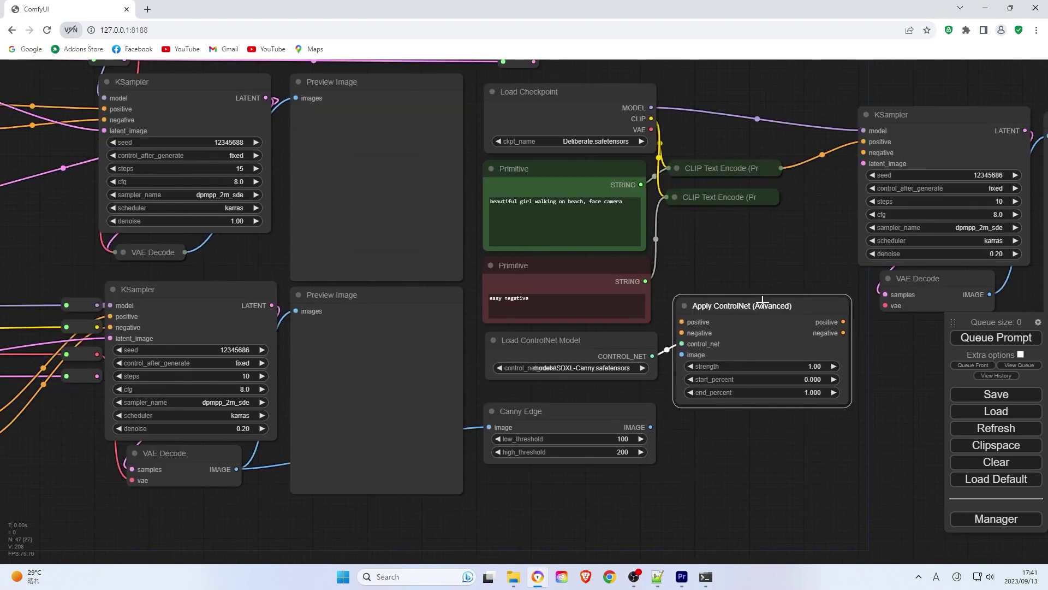
Wire both conditionings through Apply ControlNet, collapse the encoders, and add an Empty Latent Image
right_click(779, 167)
left_click(770, 238)
left_click_drag(778, 198, 688, 313)
double_click(760, 198)
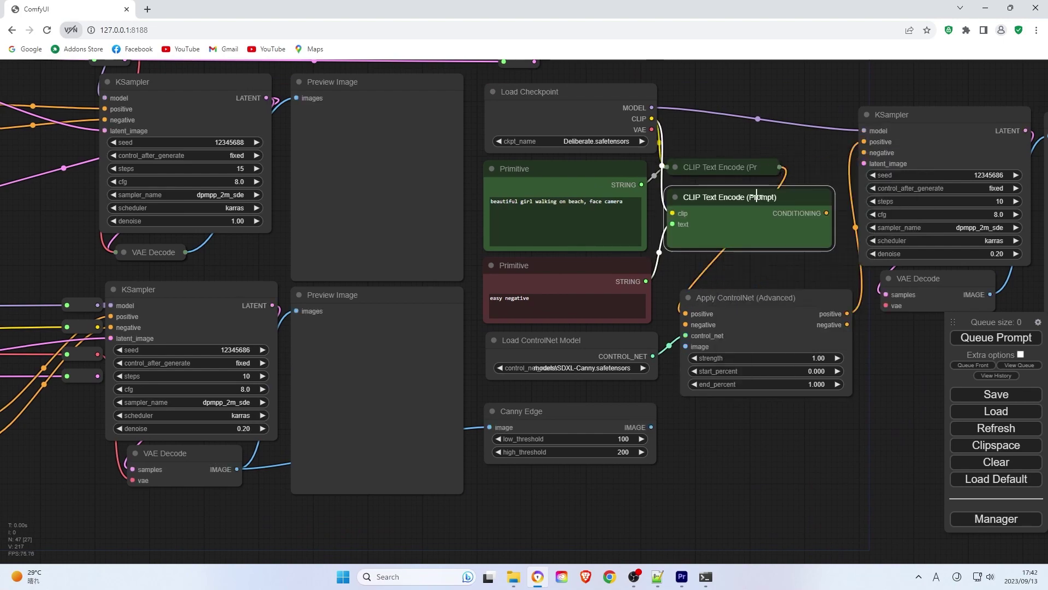
left_click_drag(826, 214, 768, 282)
left_click(676, 198)
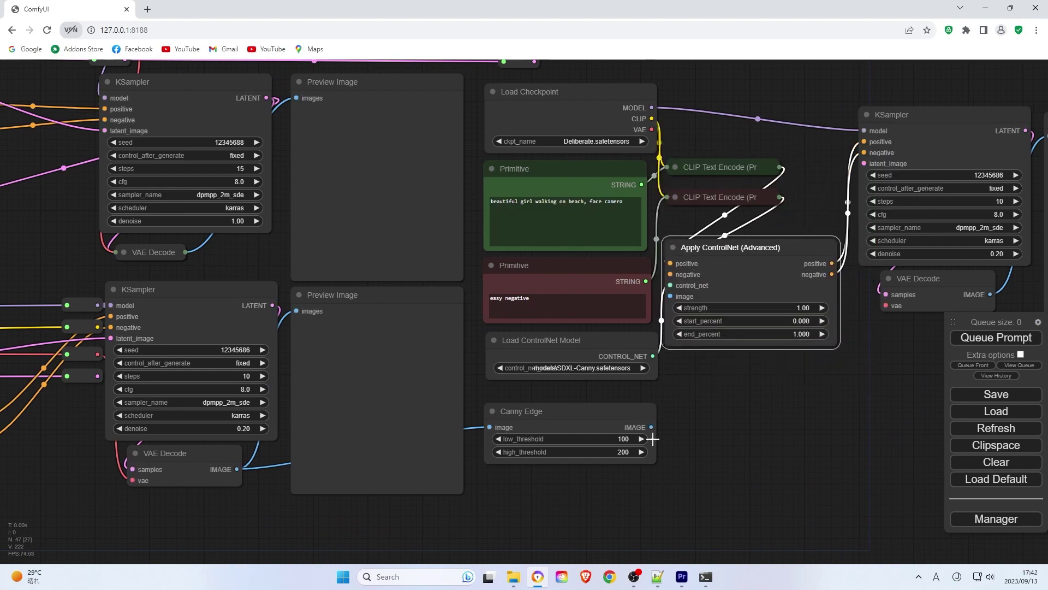
scroll(823, 406, "down", 2)
scroll(744, 412, "down", 1)
scroll(743, 412, "up", 1)
mouse_move(720, 222)
left_mouse_down()
mouse_move(721, 395)
mouse_move(623, 369)
left_mouse_up()
scroll(720, 395, "down", 1)
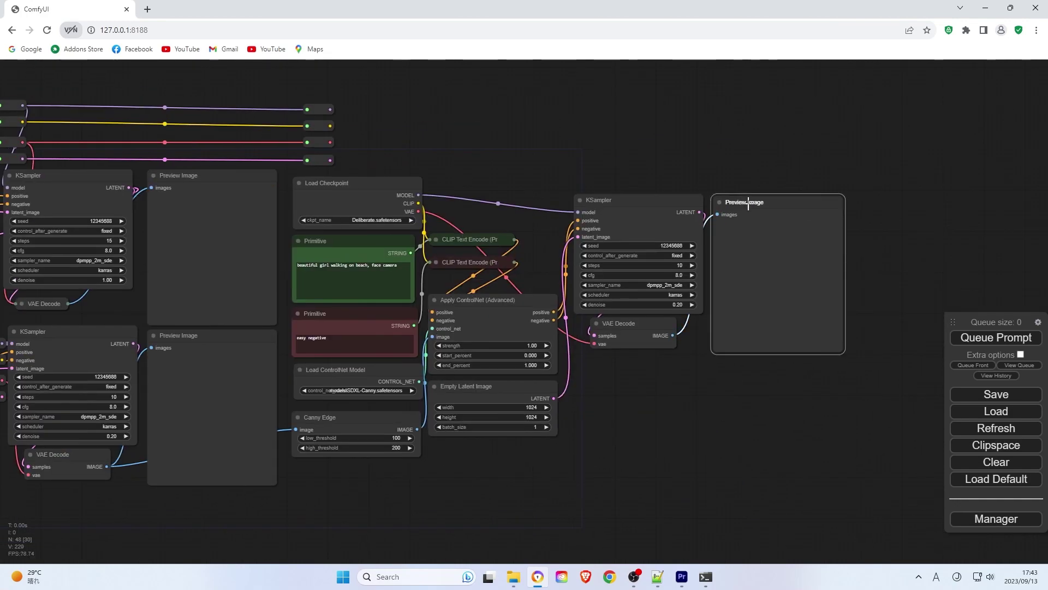
Edit the KSampler denoise, queue the workflow, and dismiss the KSampler error
double_click(737, 291)
left_click(996, 338)
scroll(716, 414, "down", 2)
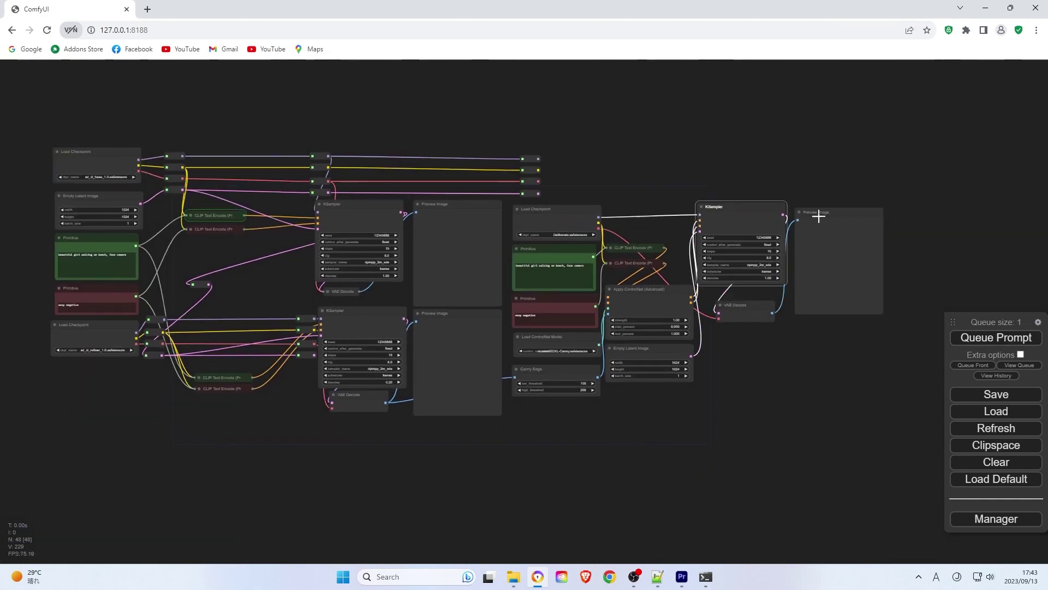
scroll(716, 414, "up", 1)
mouse_move(656, 327)
left_mouse_down()
mouse_move(753, 469)
mouse_move(721, 461)
left_mouse_up()
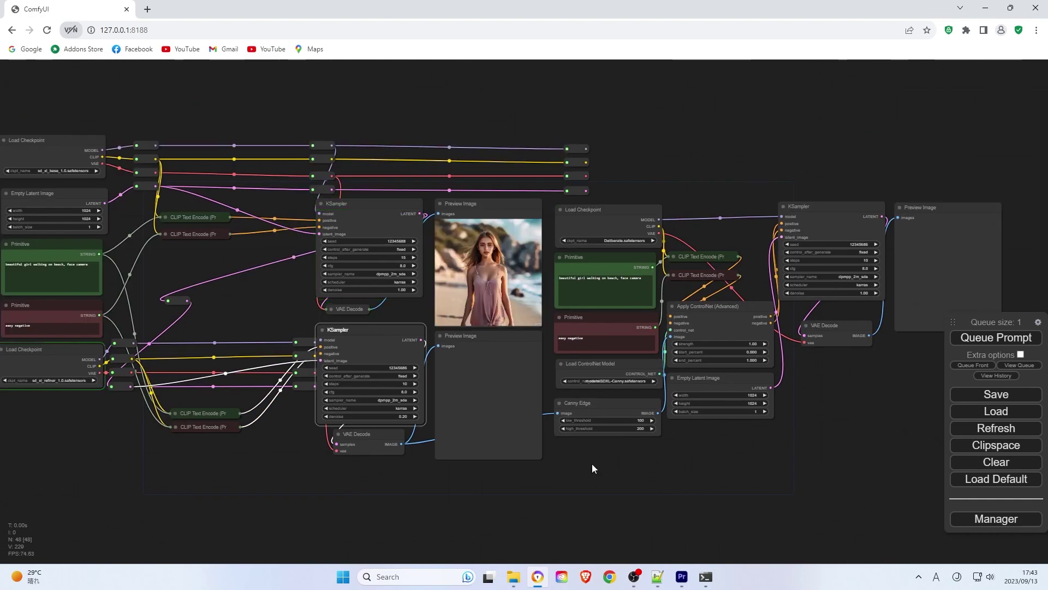
scroll(372, 424, "up", 2)
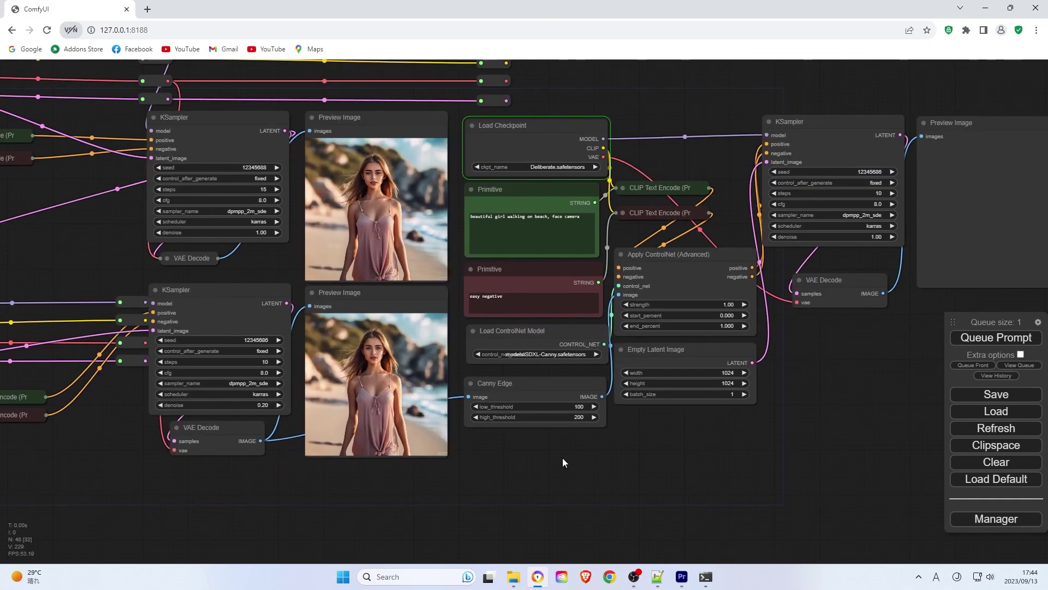
left_click_drag(563, 458, 743, 449)
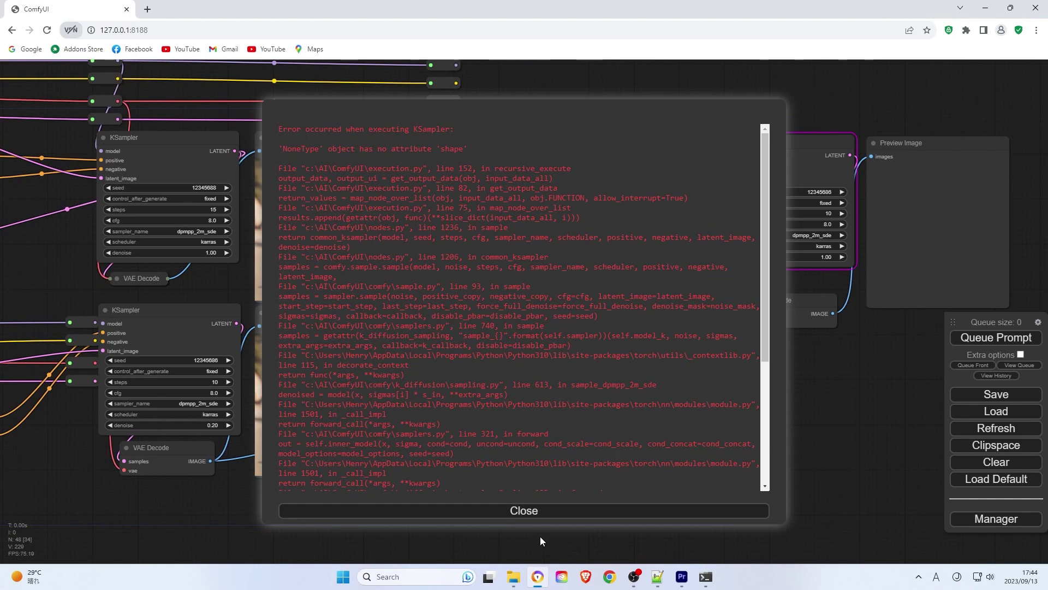
left_click(540, 510)
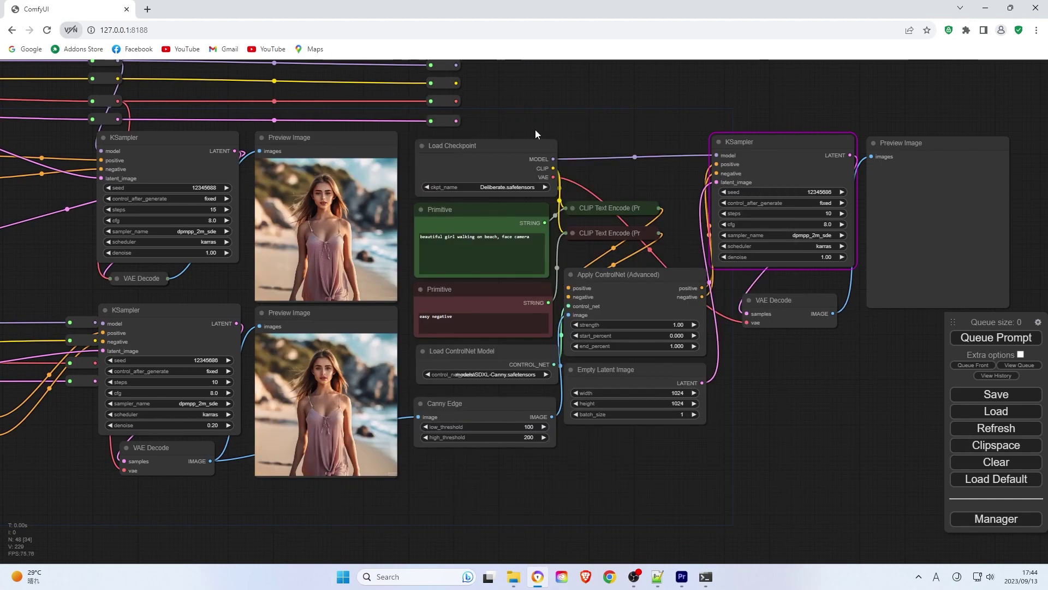
scroll(535, 130, "up", 3)
Set the checkpoint to SDXL base and the ControlNet to SDXL-Canny, then queue again
left_click(458, 221)
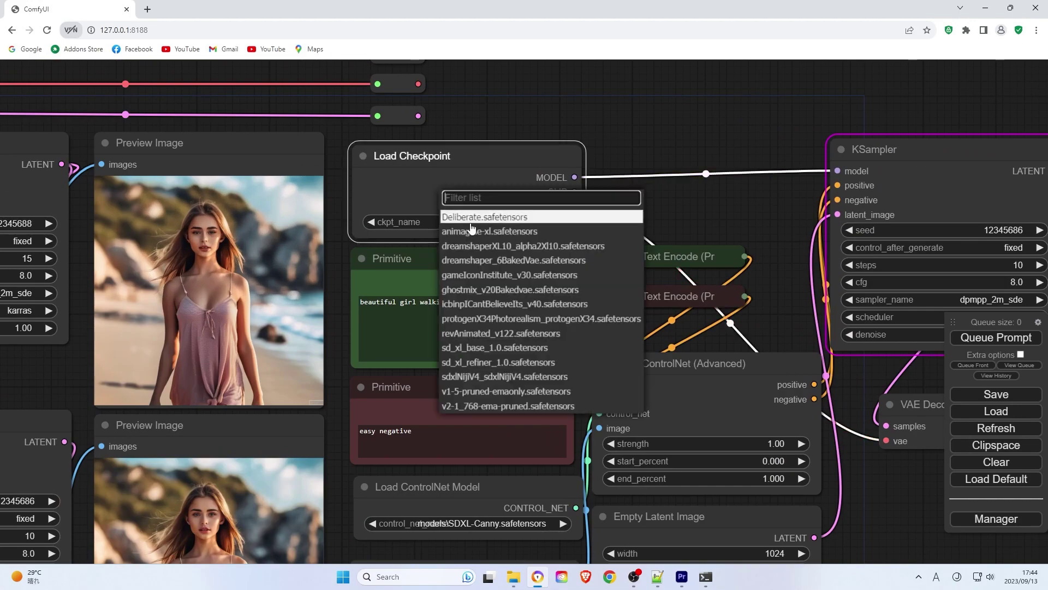
left_click(476, 349)
scroll(491, 352, "down", 2)
left_click(521, 379)
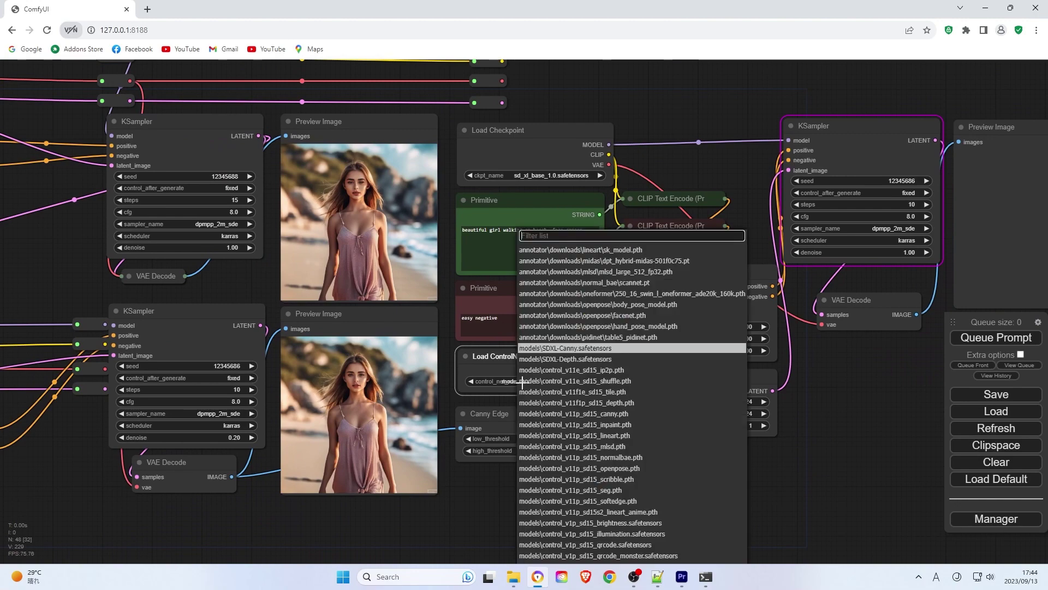
left_click(566, 348)
scroll(574, 328, "down", 2)
key("ctrl+Return")
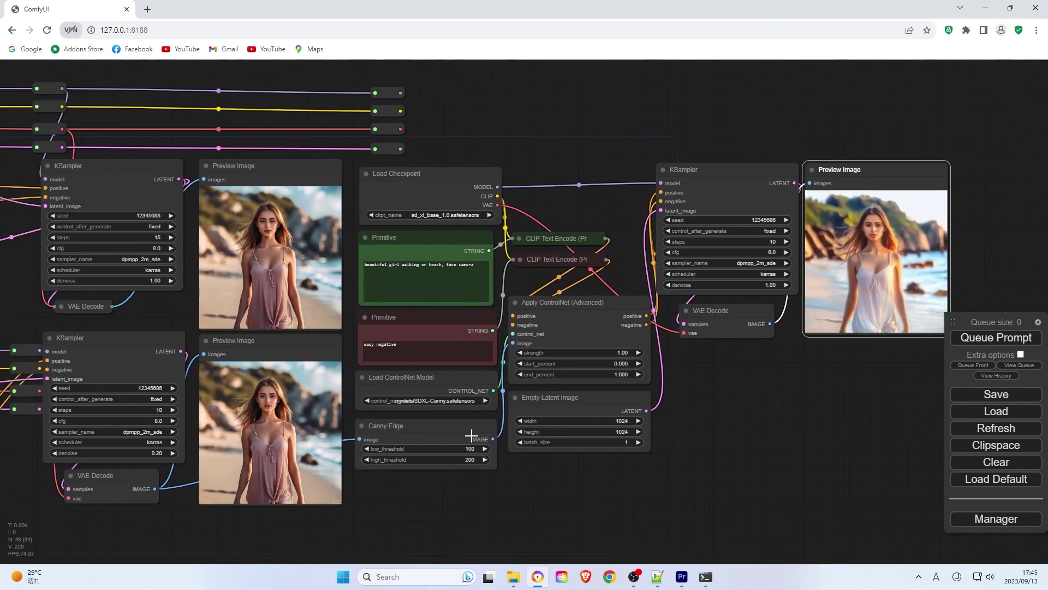
scroll(573, 287, "up", 3)
scroll(533, 246, "up", 2)
Preview the Canny edge map and queue the 'red hair, blue shirt' prompt
double_click(557, 360)
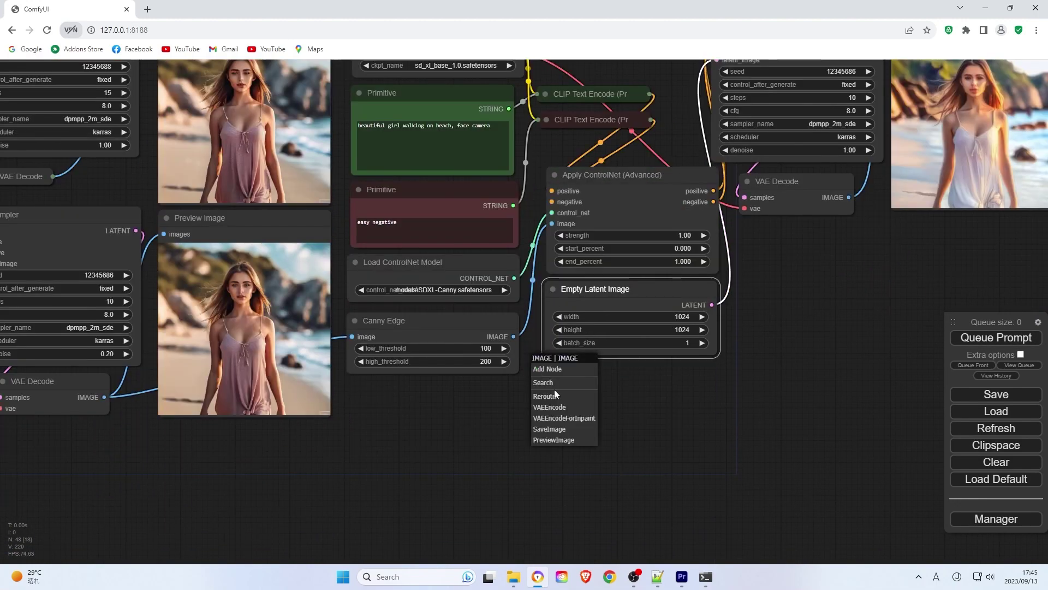
left_click(565, 384)
scroll(524, 418, "down", 3)
left_click_drag(524, 418, 457, 186)
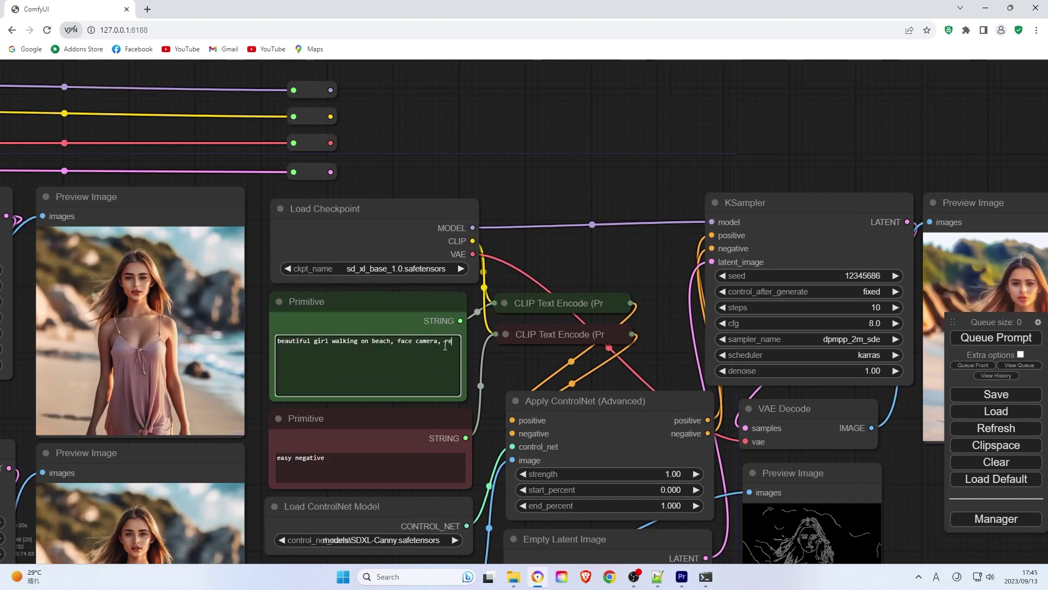
type("irt")
scroll(525, 327, "down", 3)
key("ctrl+Return")
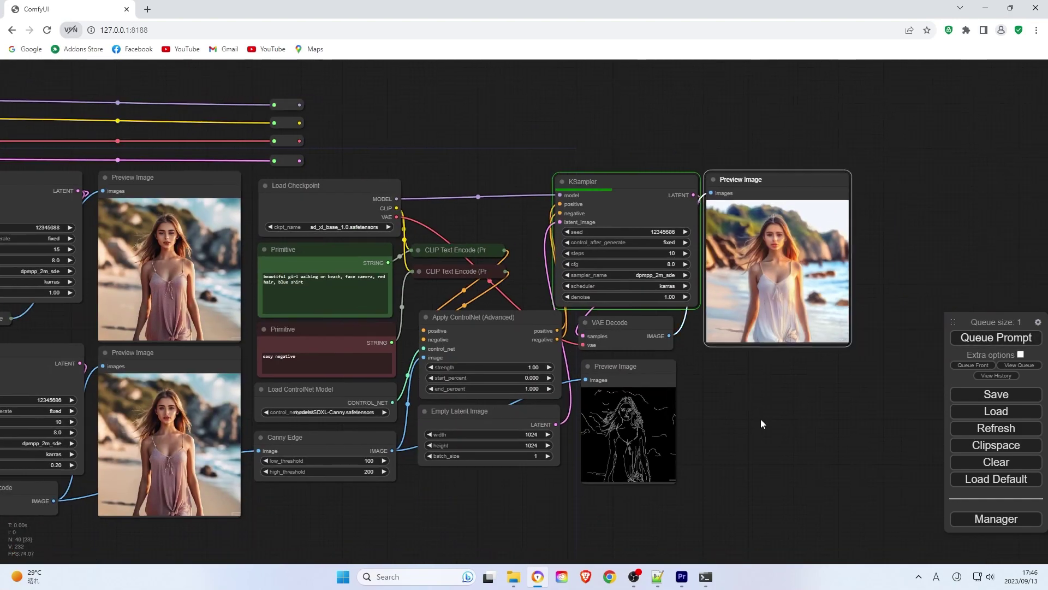
scroll(901, 282, "up", 5)
scroll(901, 282, "up", 3)
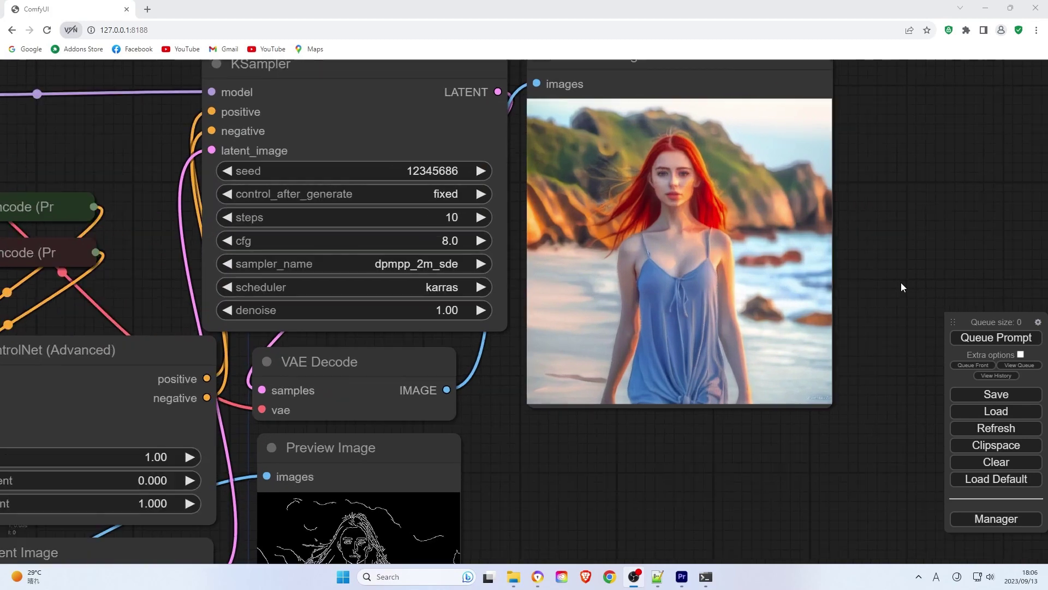
scroll(901, 283, "up", 2)
left_click_drag(900, 283, 919, 346)
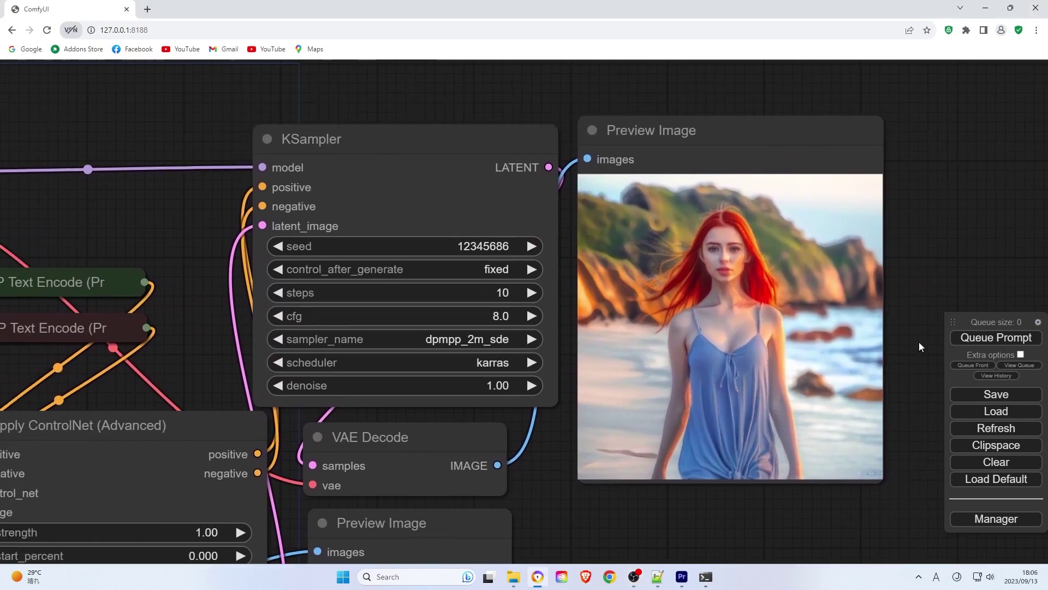
scroll(919, 342, "down", 8)
left_click_drag(905, 351, 878, 350)
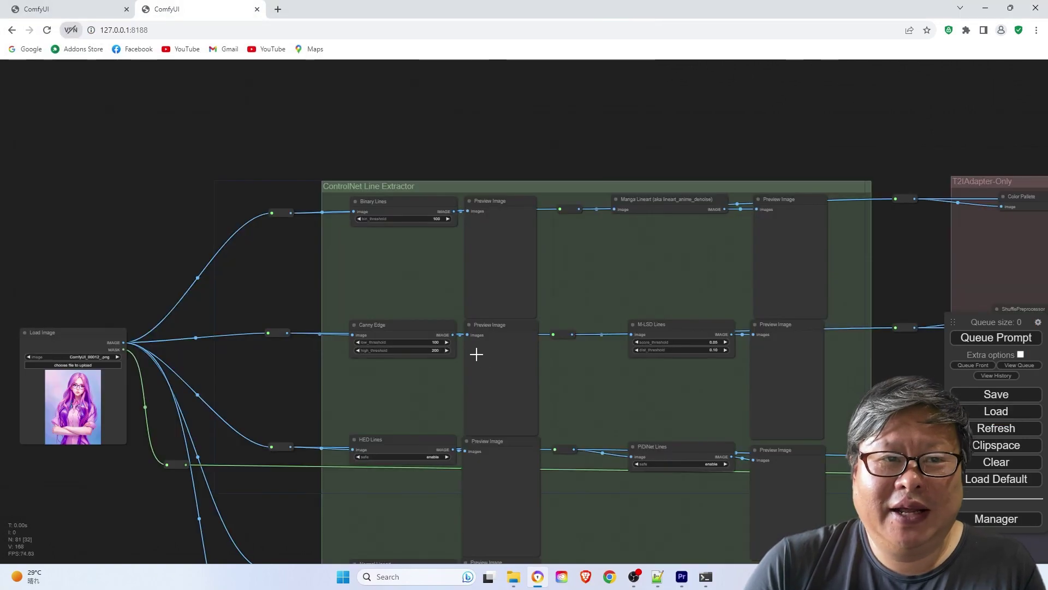
scroll(476, 354, "down", 5)
scroll(194, 242, "down", 3)
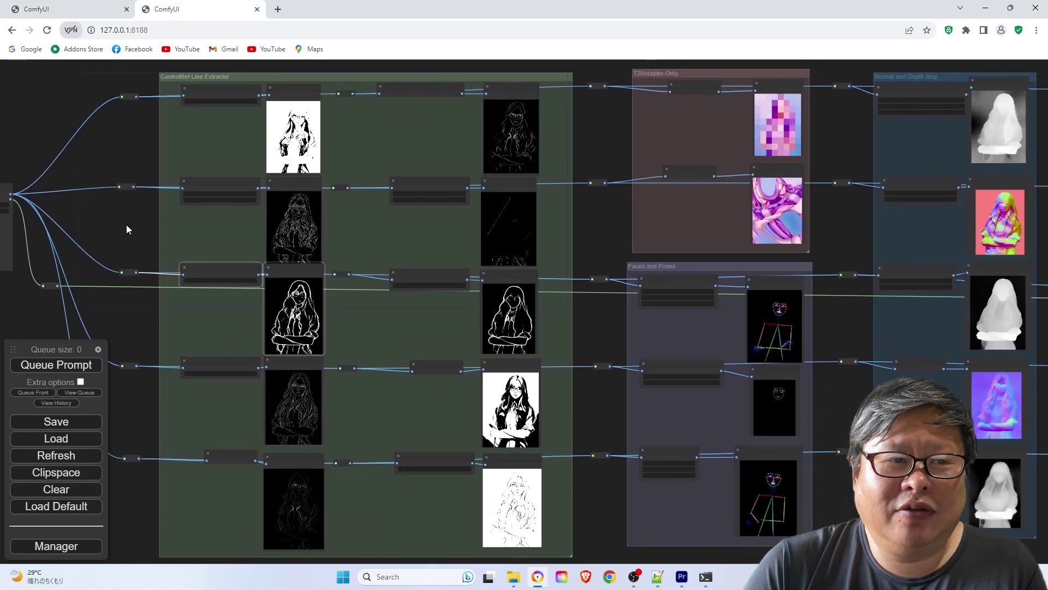
left_click_drag(585, 170, 389, 142)
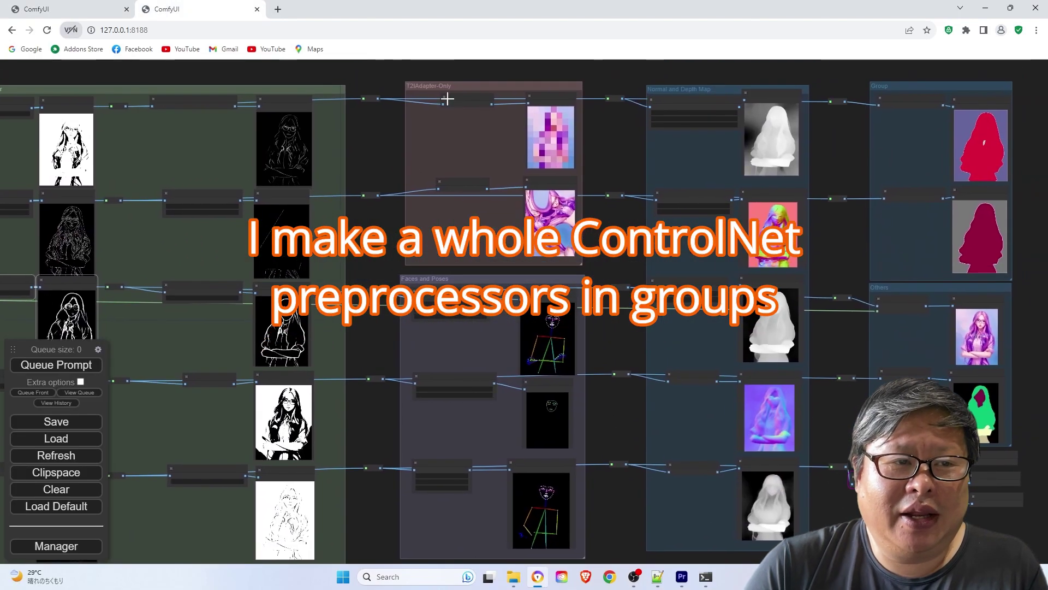
left_click_drag(693, 214, 603, 211)
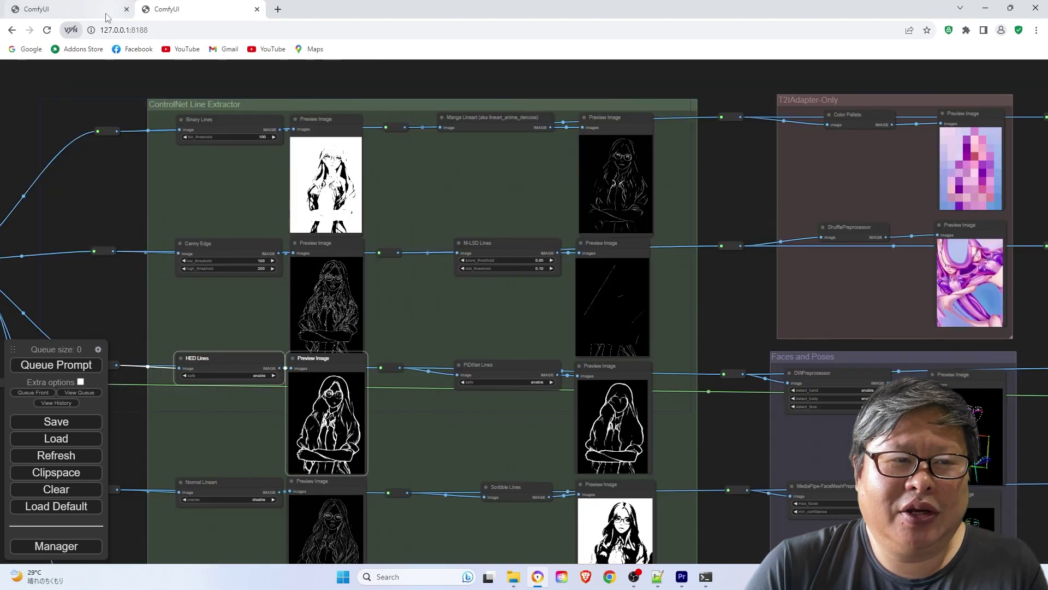
Paste the HED Lines node and its preview into the main workflow beside the Canny edge preview
left_click(36, 9)
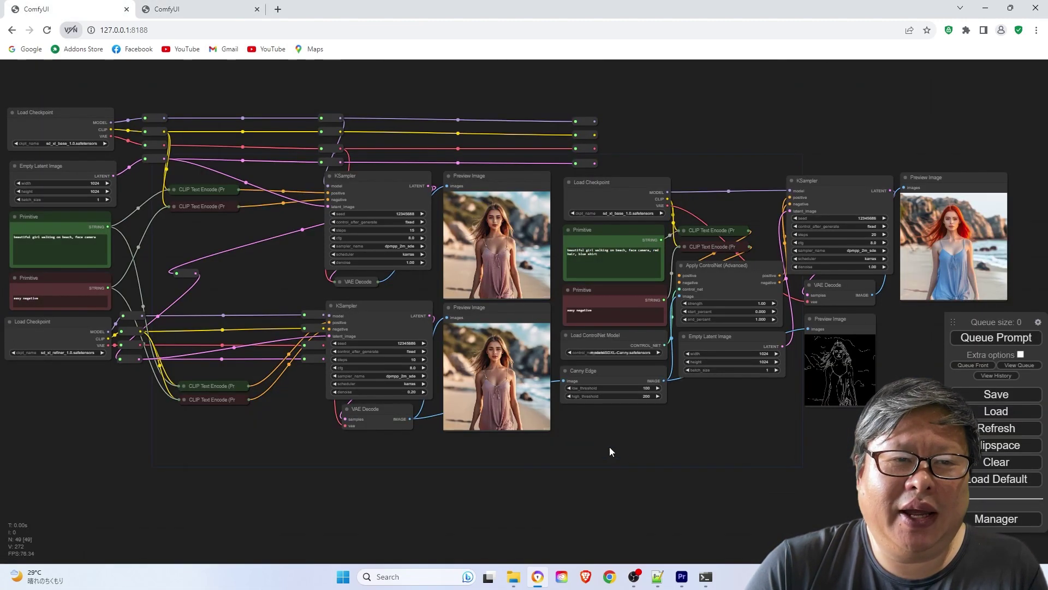
key("ctrl+v")
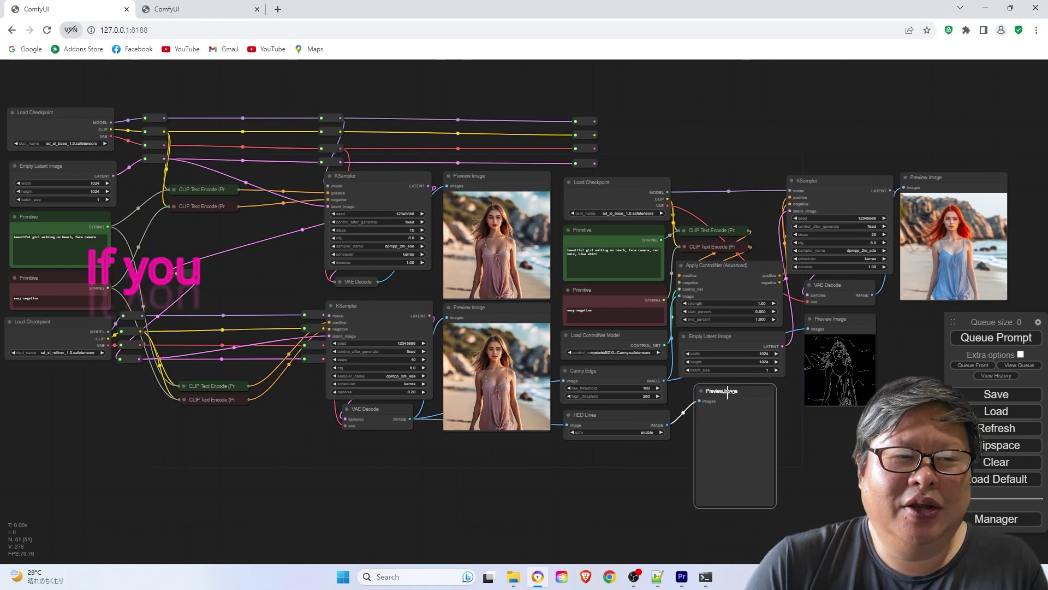
mouse_move(707, 423)
left_mouse_down()
mouse_move(827, 403)
mouse_move(916, 323)
left_mouse_up()
left_click_drag(854, 415, 786, 418)
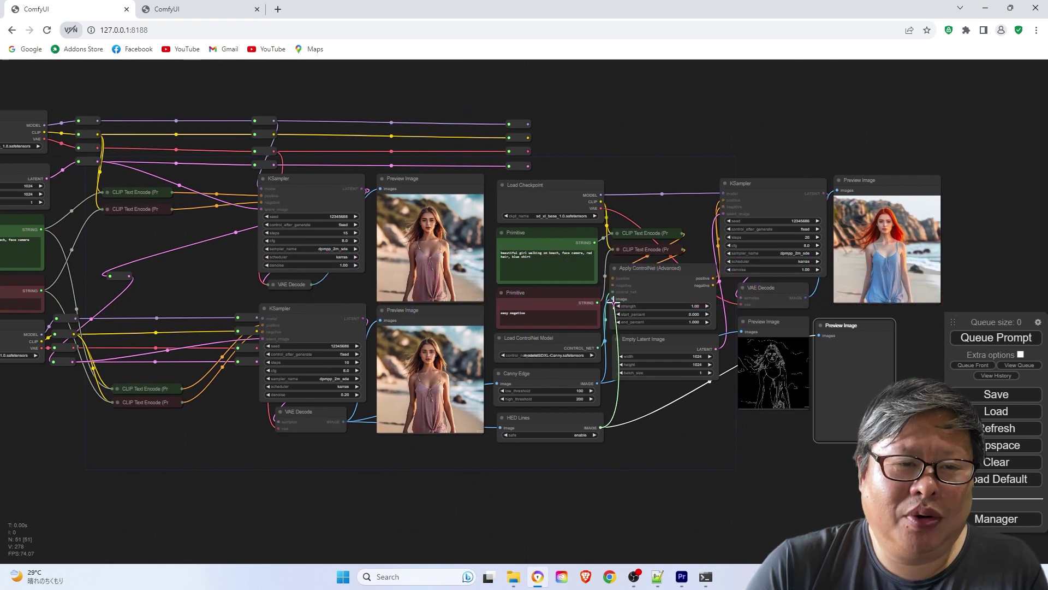
Queue the workflow with the HED branch, then bring the depth ControlNet branch into view
left_click_drag(692, 434, 688, 457)
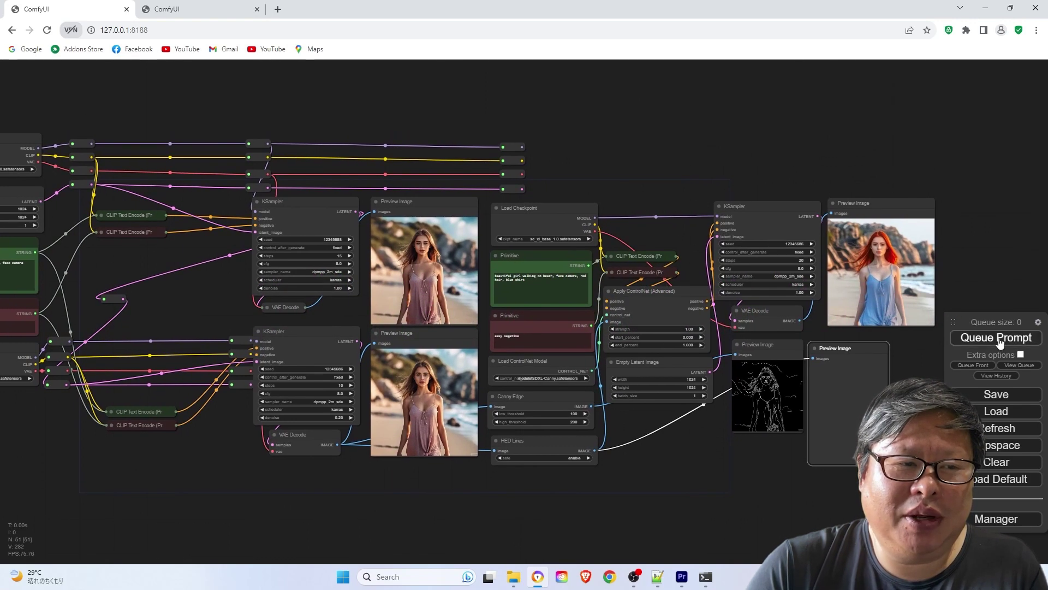
left_click(995, 338)
scroll(809, 406, "up", 2)
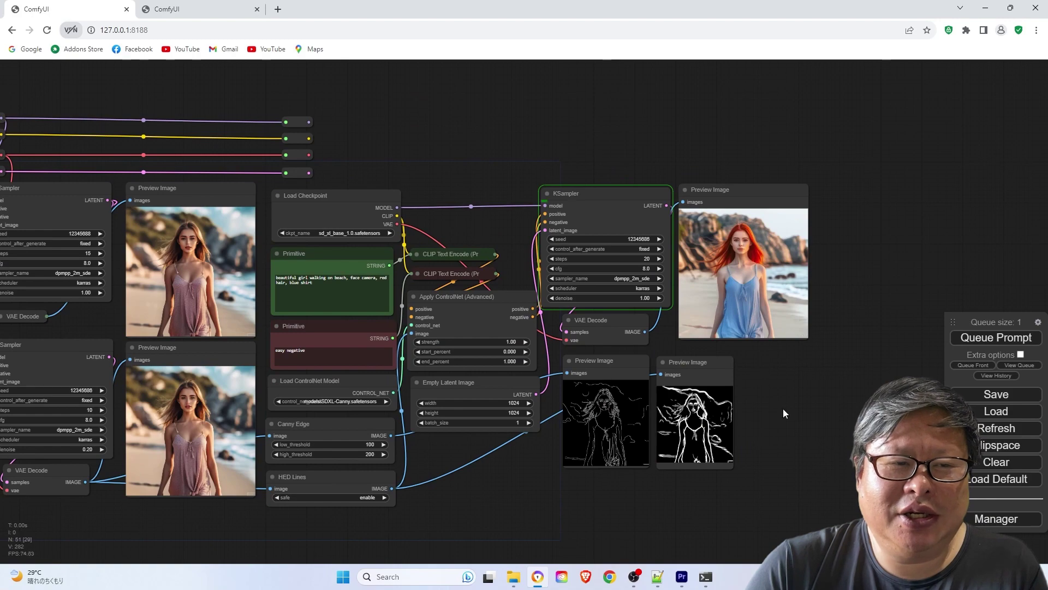
scroll(781, 396, "up", 3)
scroll(789, 417, "up", 2)
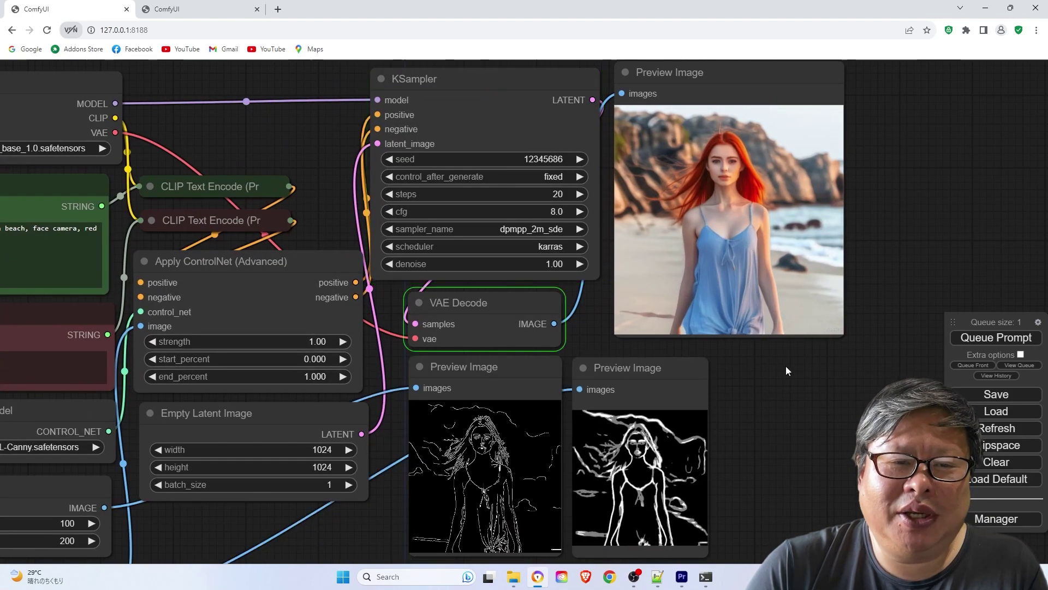
scroll(759, 353, "down", 3)
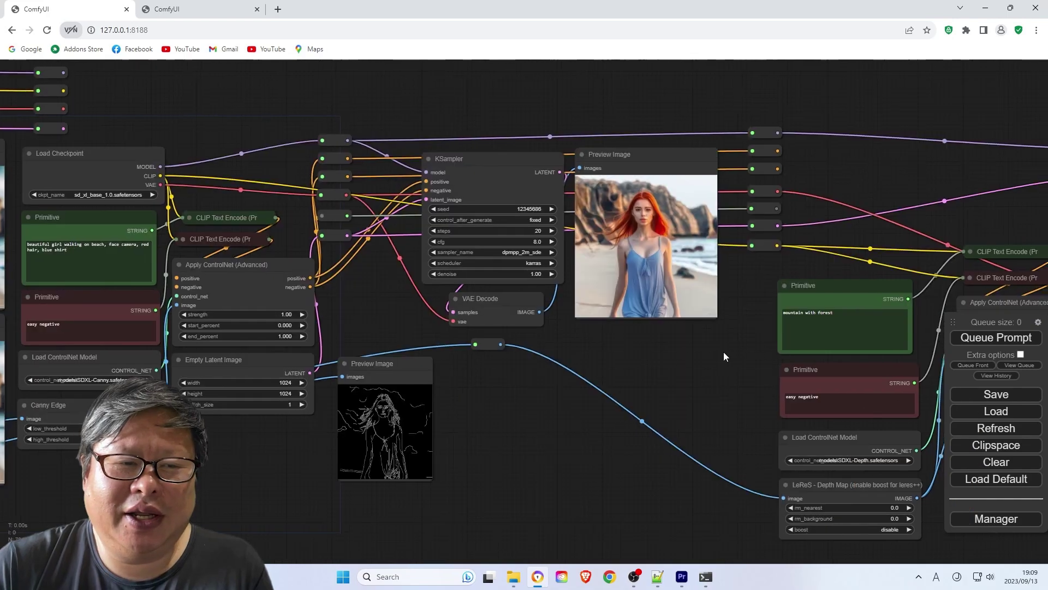
left_click_drag(723, 351, 533, 377)
scroll(477, 341, "down", 3)
scroll(478, 340, "down", 2)
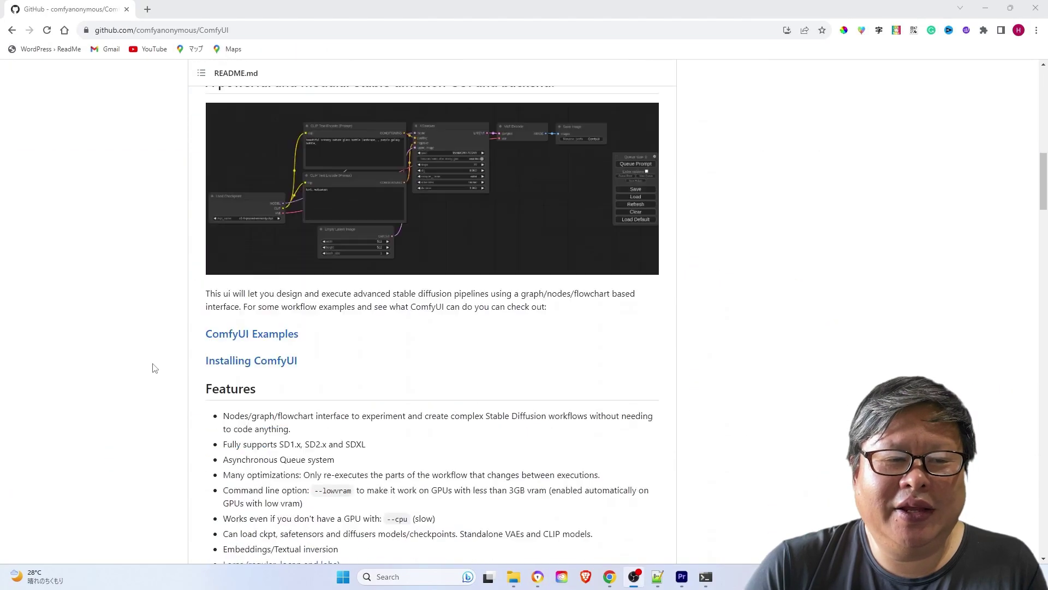
Follow the README's Examples link to Img2Img and save its example workflow image
left_click(407, 420)
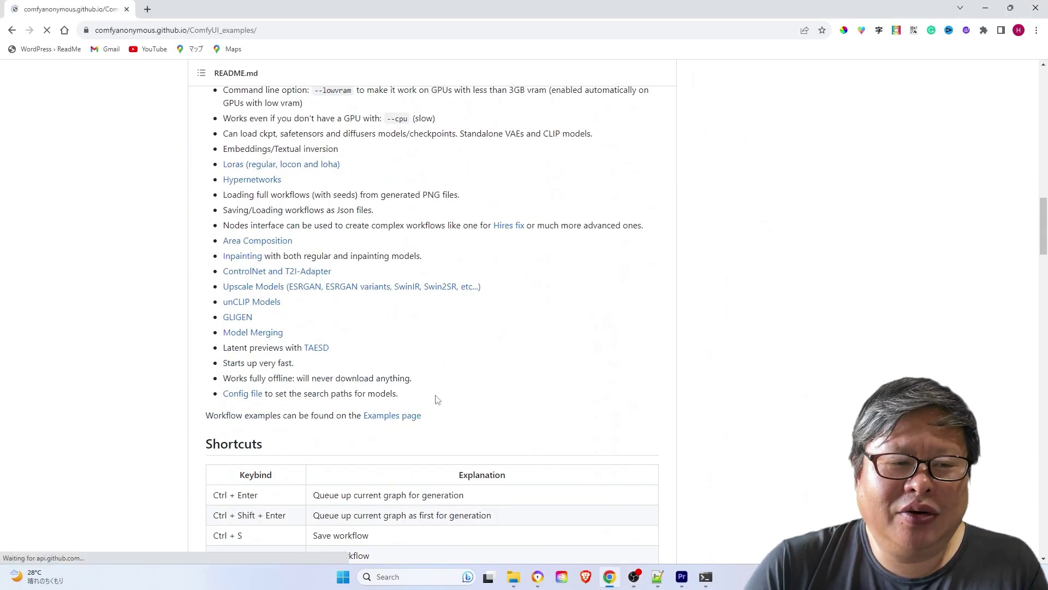
left_click(269, 282)
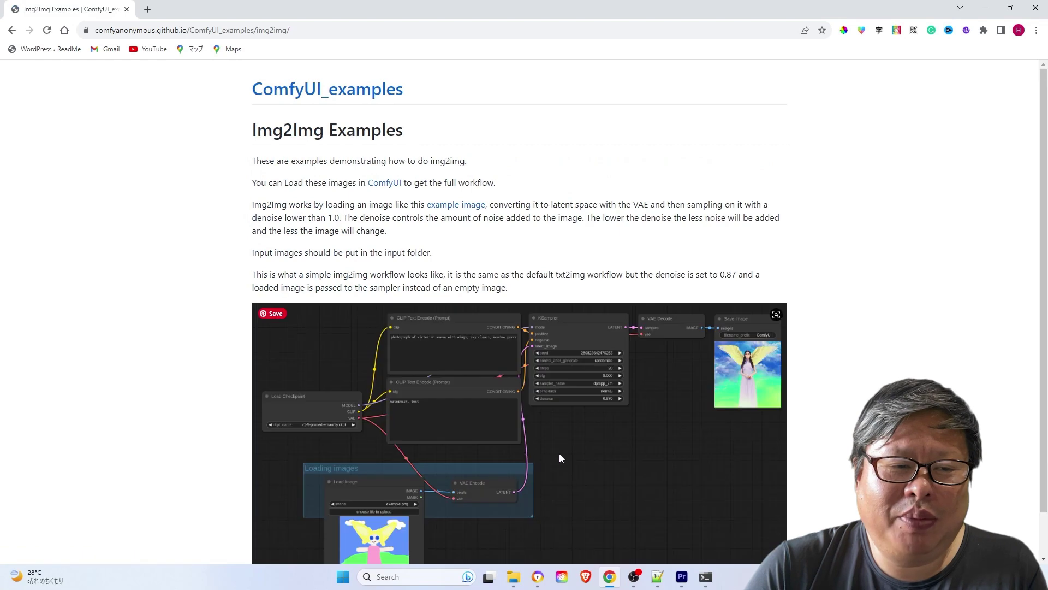
scroll(559, 453, "down", 1)
right_click(588, 403)
left_click(625, 421)
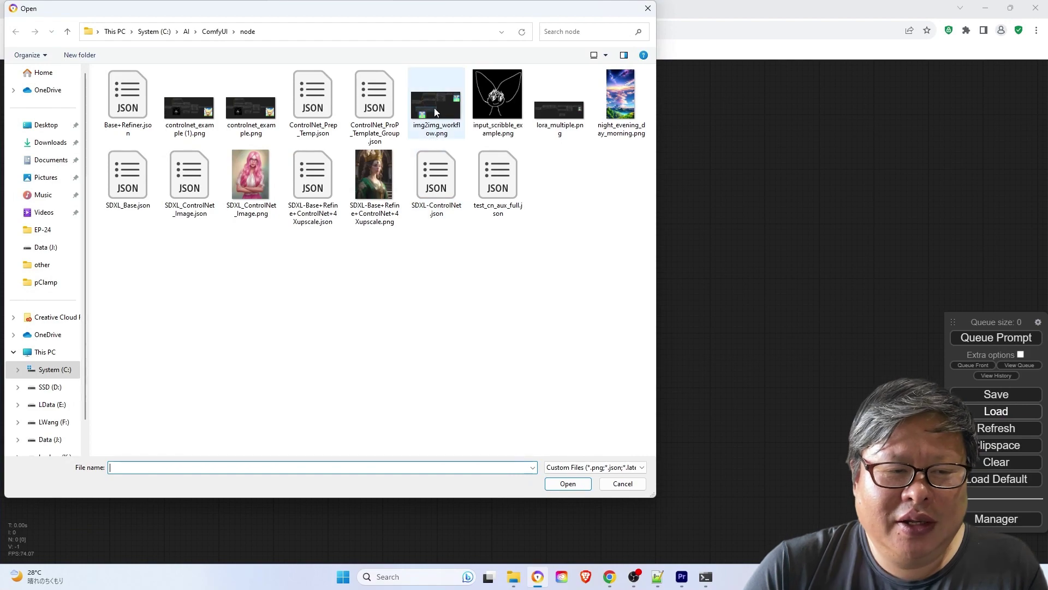
Load img2img_workflow.png, copy its nodes, and paste them beside the main workflow
left_click(567, 483)
scroll(563, 321, "down", 2)
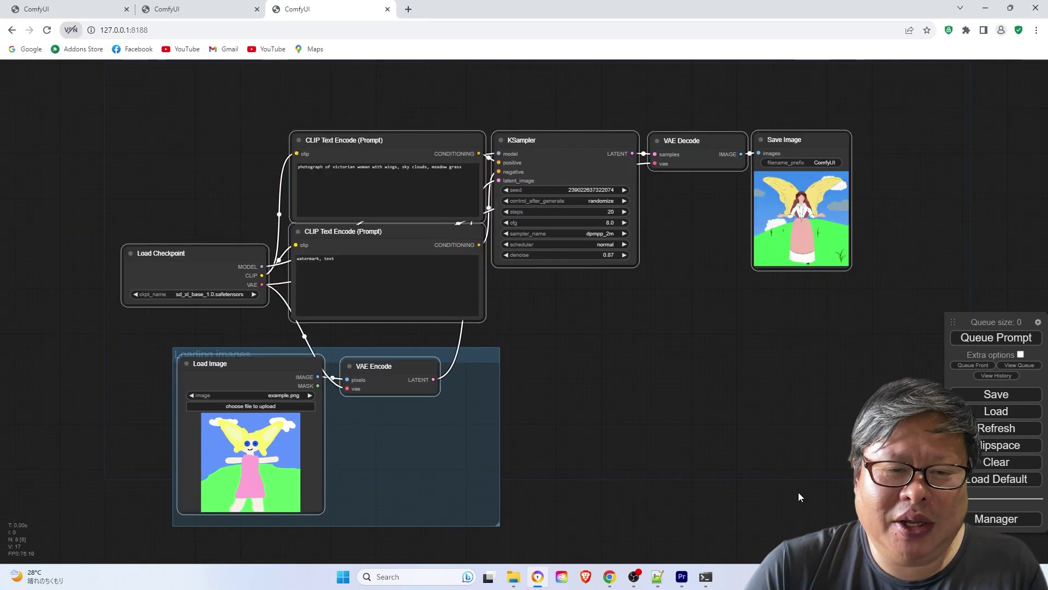
key("ctrl+1")
scroll(457, 335, "down", 3)
left_click_drag(326, 384, 632, 282)
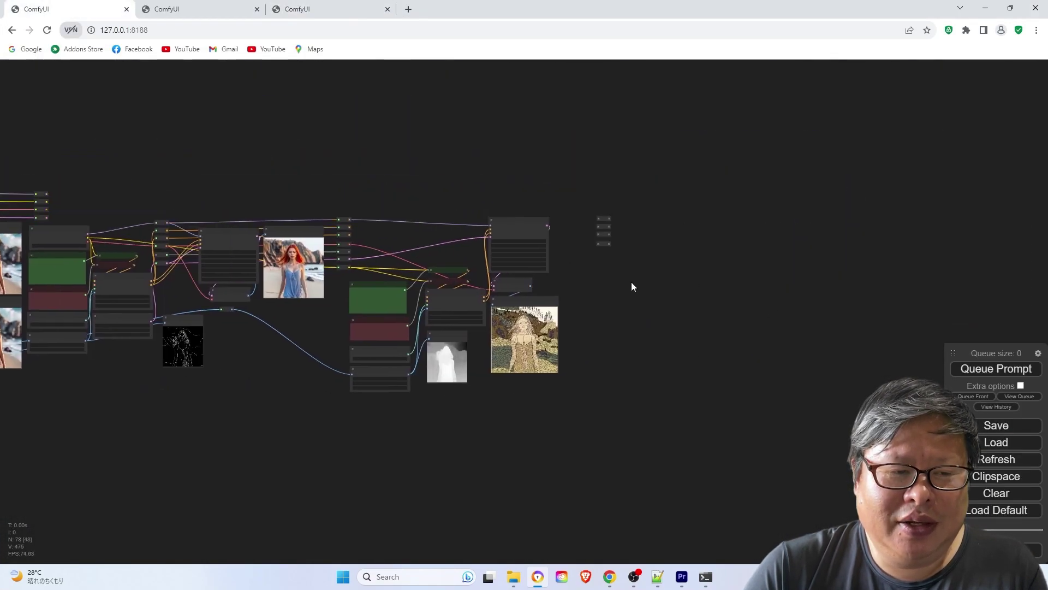
key("ctrl+v")
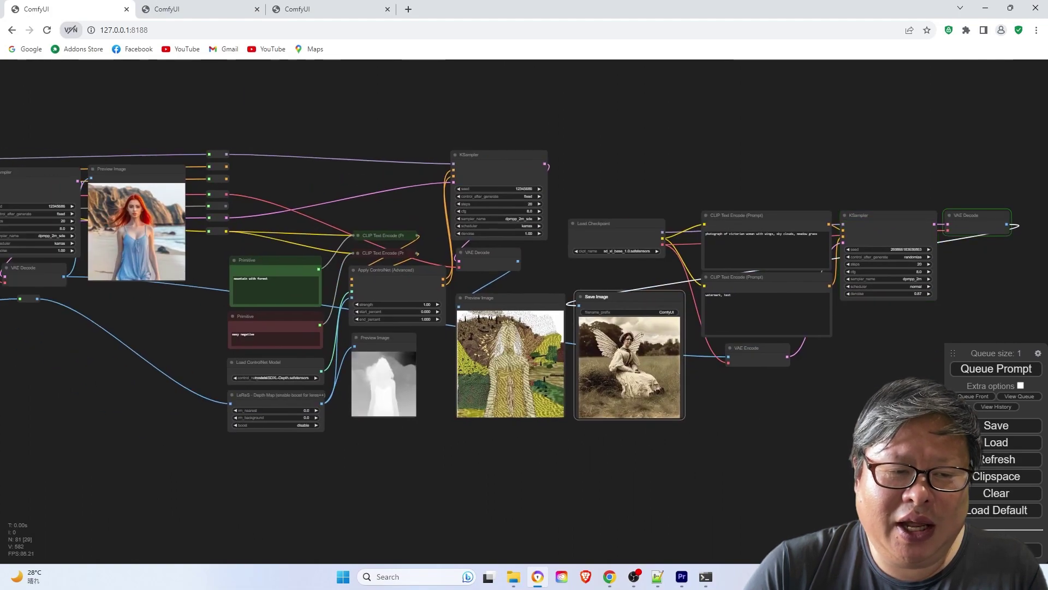
scroll(283, 385, "up", 3)
scroll(321, 383, "up", 3)
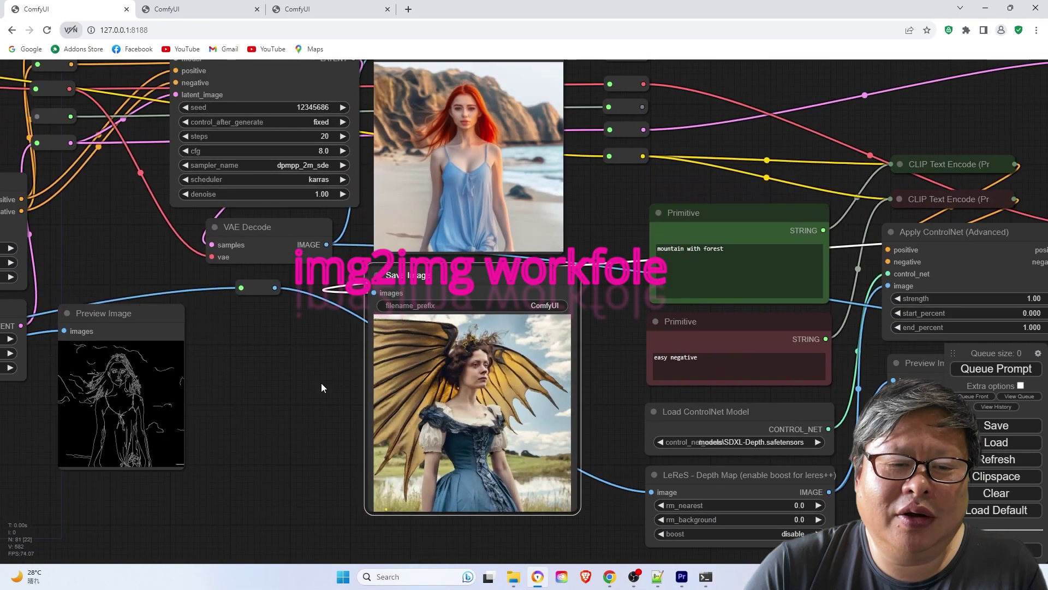